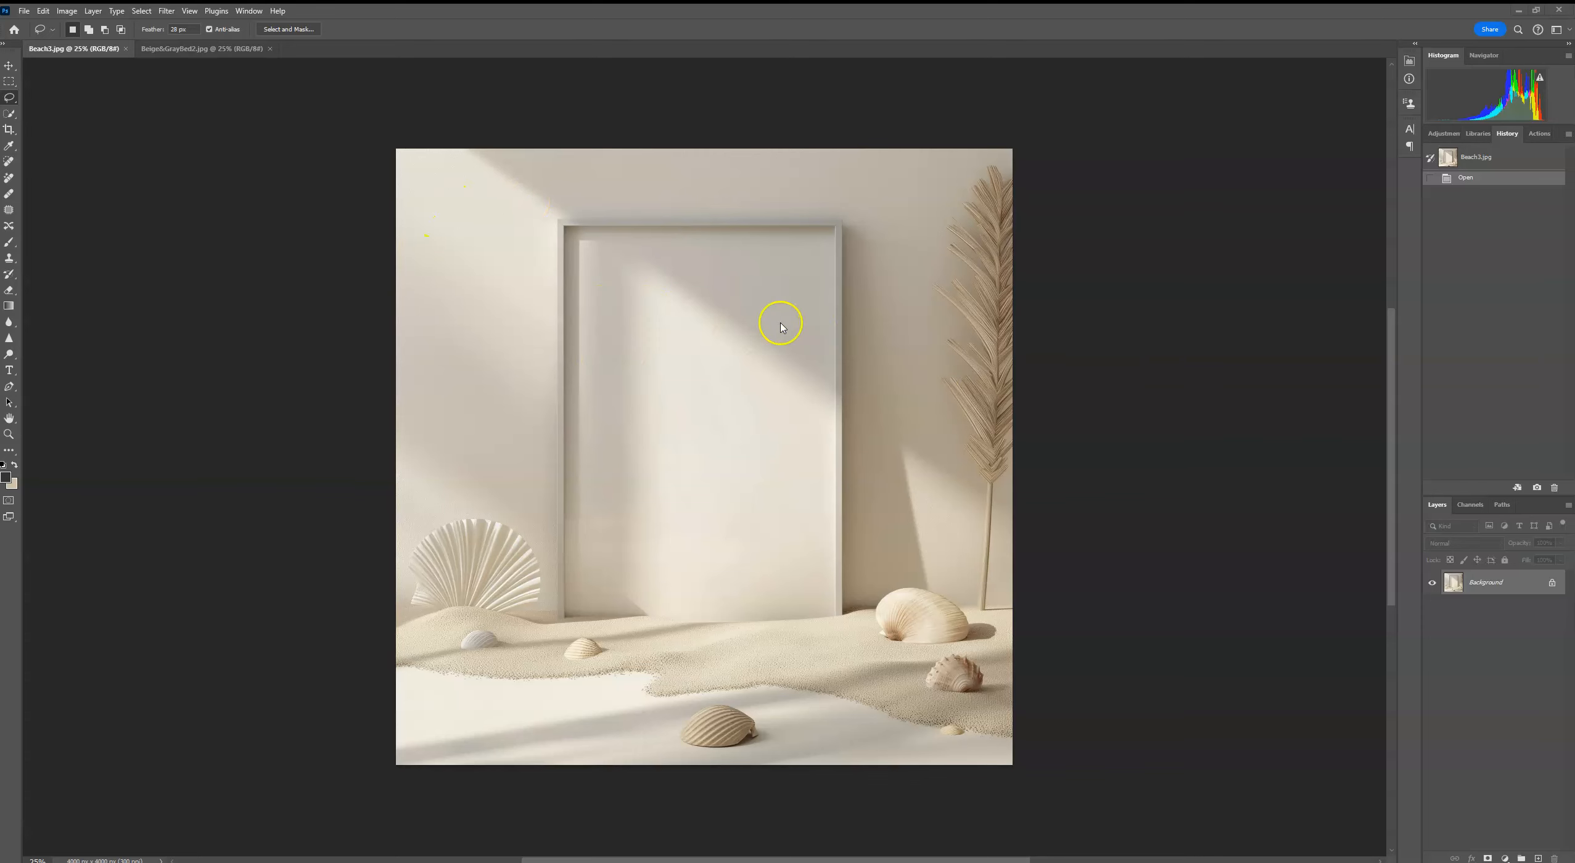
Place the photo AV8A0334-Edit from the Meredith folder into the beach scene as an embedded object
{"action": "left_click", "coordinate": [23, 11]}
{"action": "left_click", "coordinate": [59, 278]}
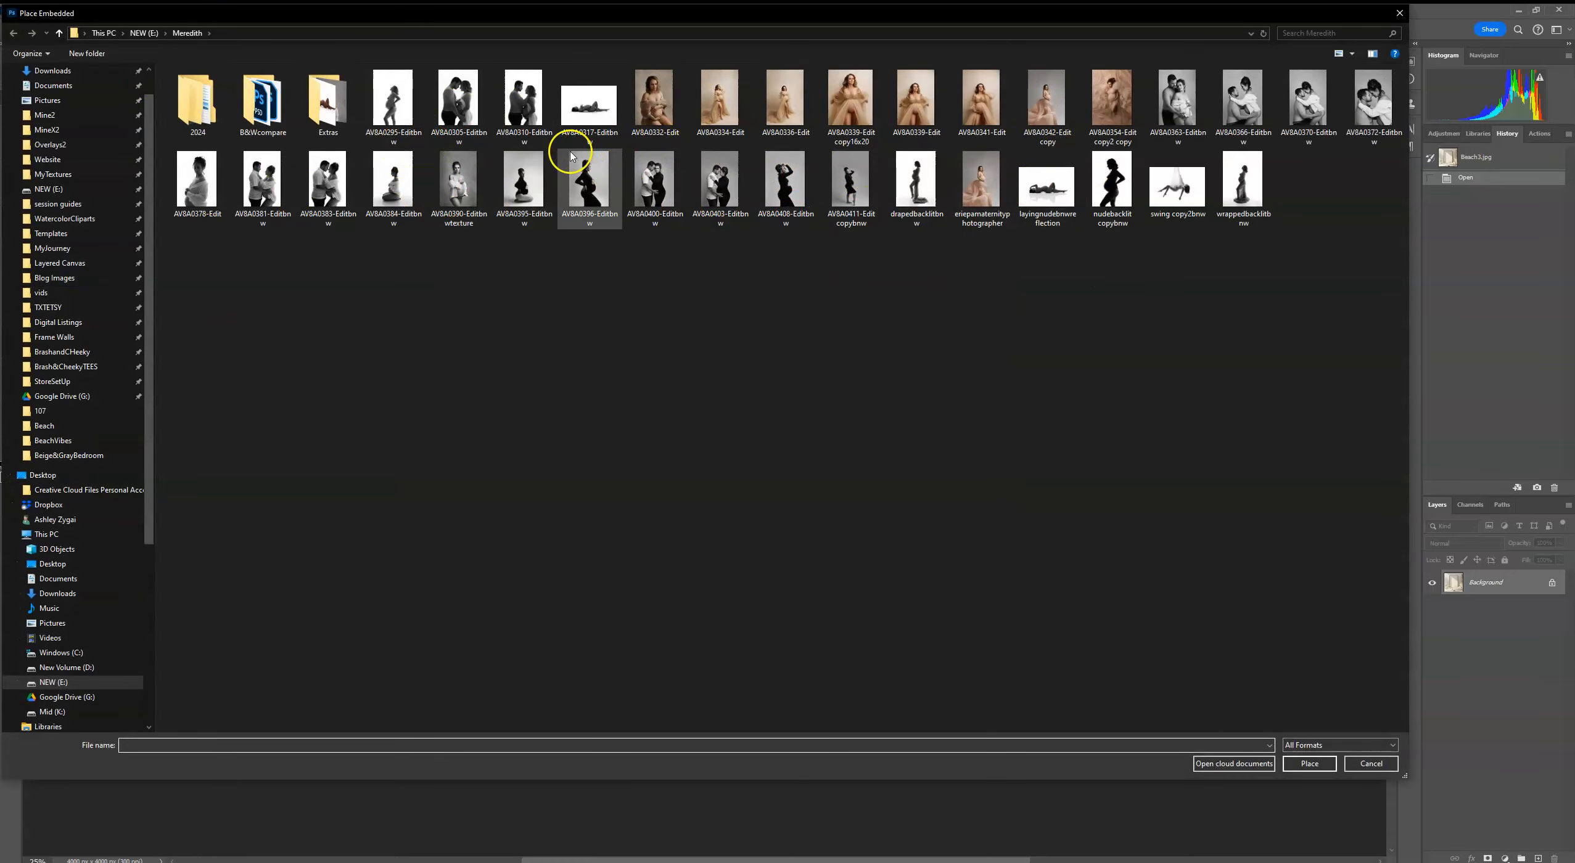
{"action": "double_click", "coordinate": [721, 101]}
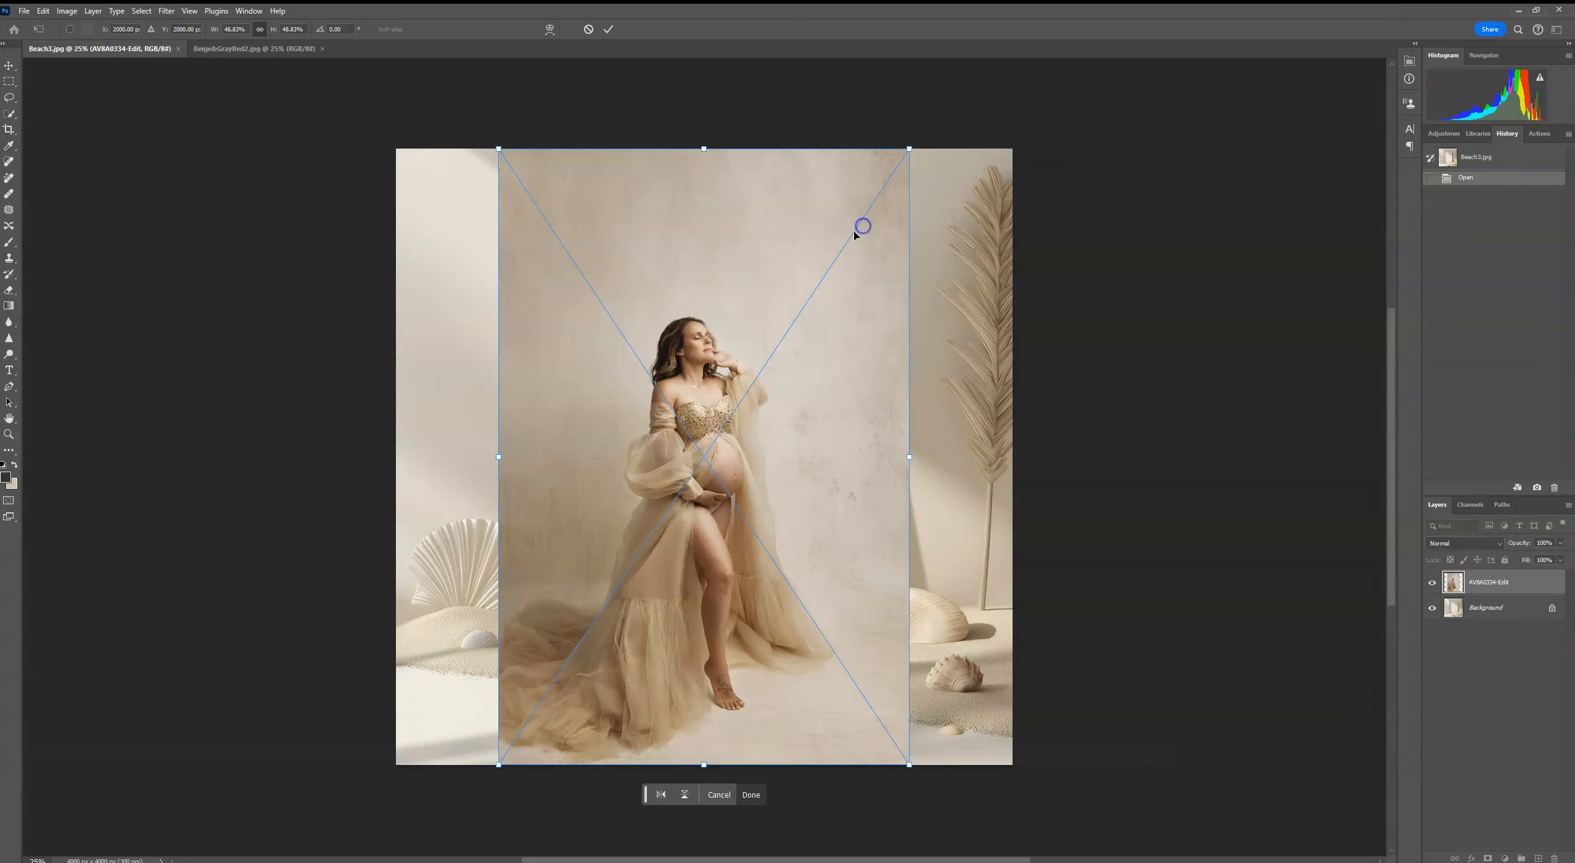
Scale the placed photo to about 32.23% over the blank frame and set its blend mode to Multiply
{"action": "left_click_drag", "start_coordinate": [704, 149], "coordinate": [688, 356]}
{"action": "left_click_drag", "start_coordinate": [687, 416], "coordinate": [686, 286]}
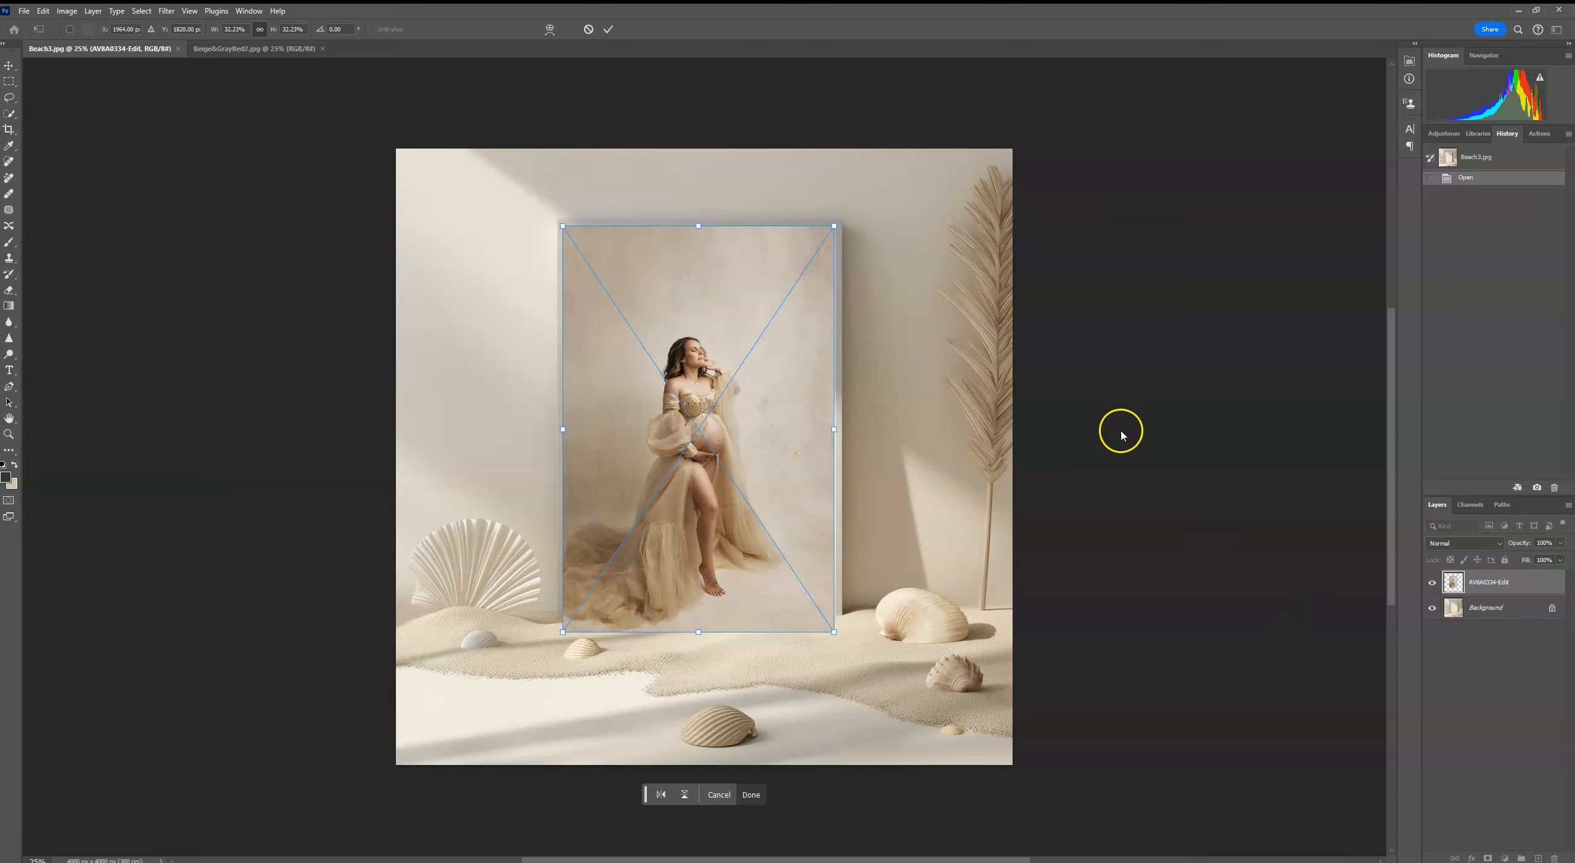
{"action": "left_click", "coordinate": [607, 31]}
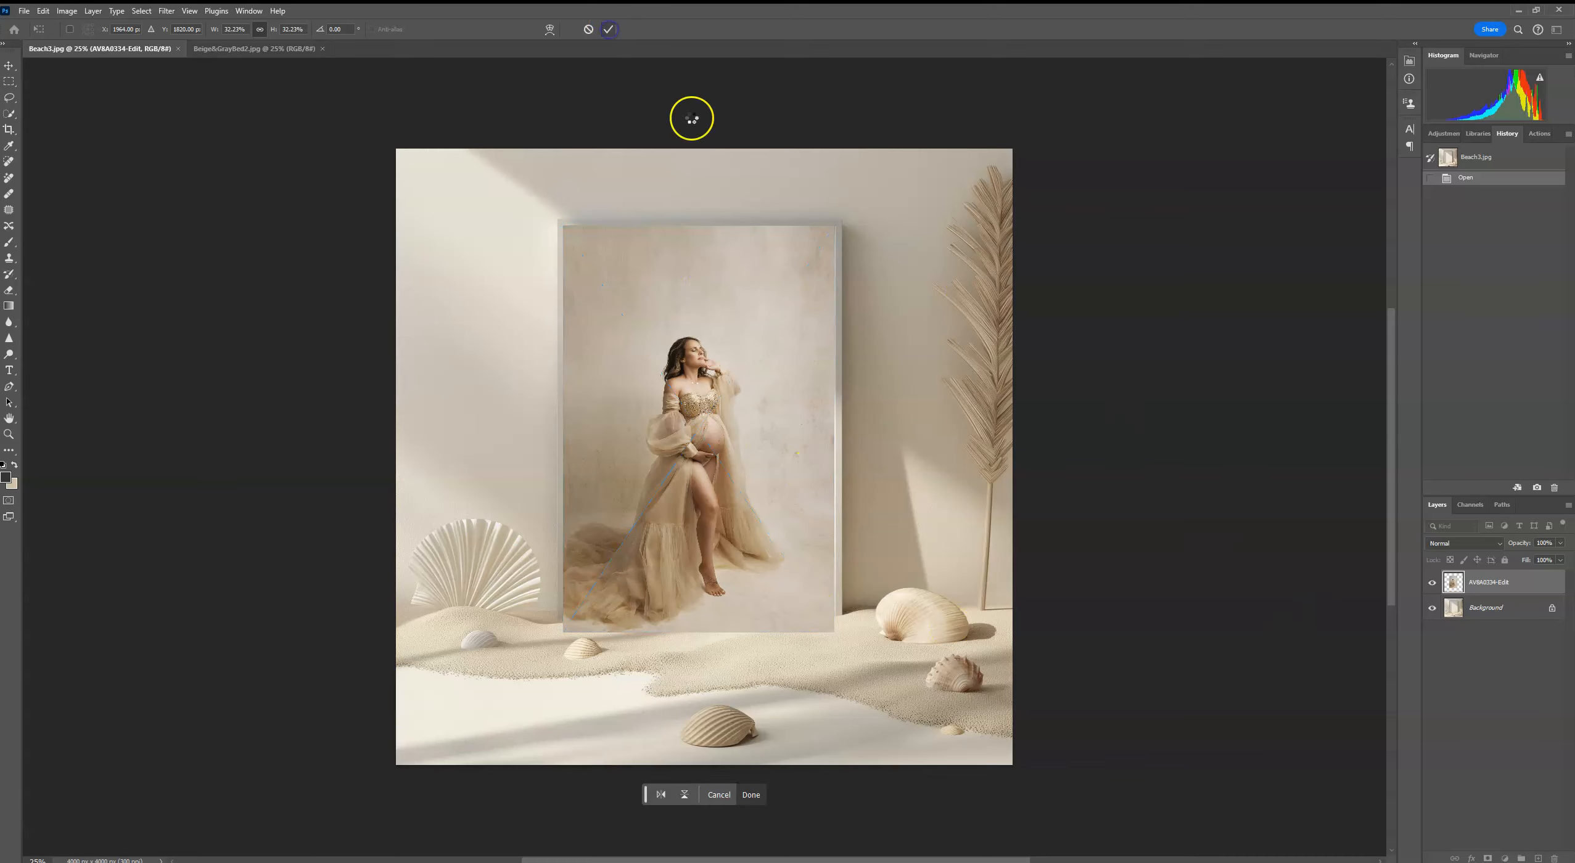
{"action": "left_click", "coordinate": [1460, 545]}
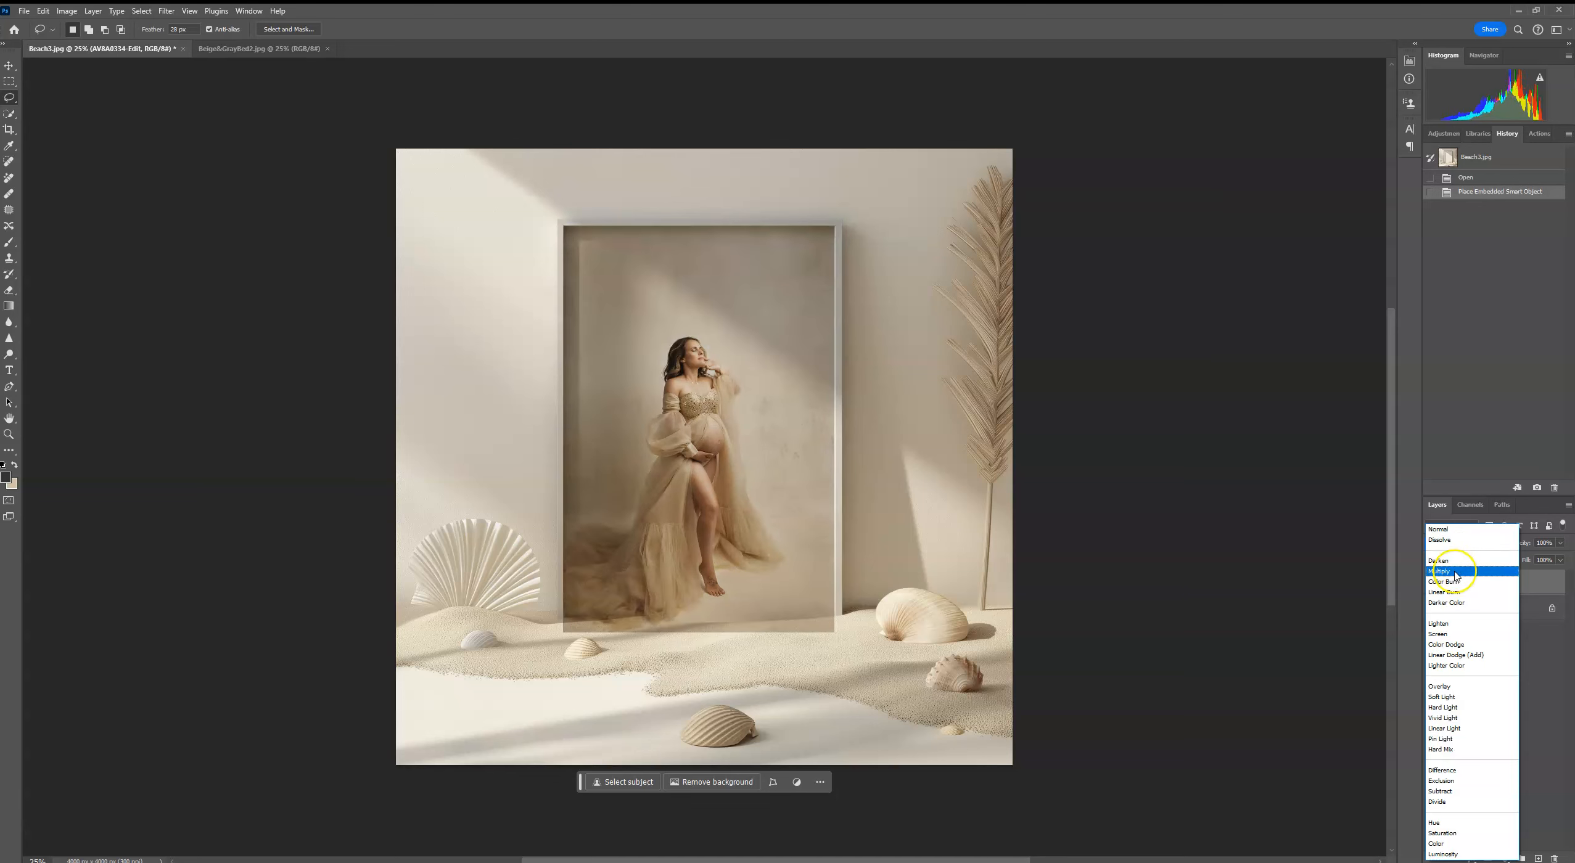
{"action": "left_click", "coordinate": [1455, 573]}
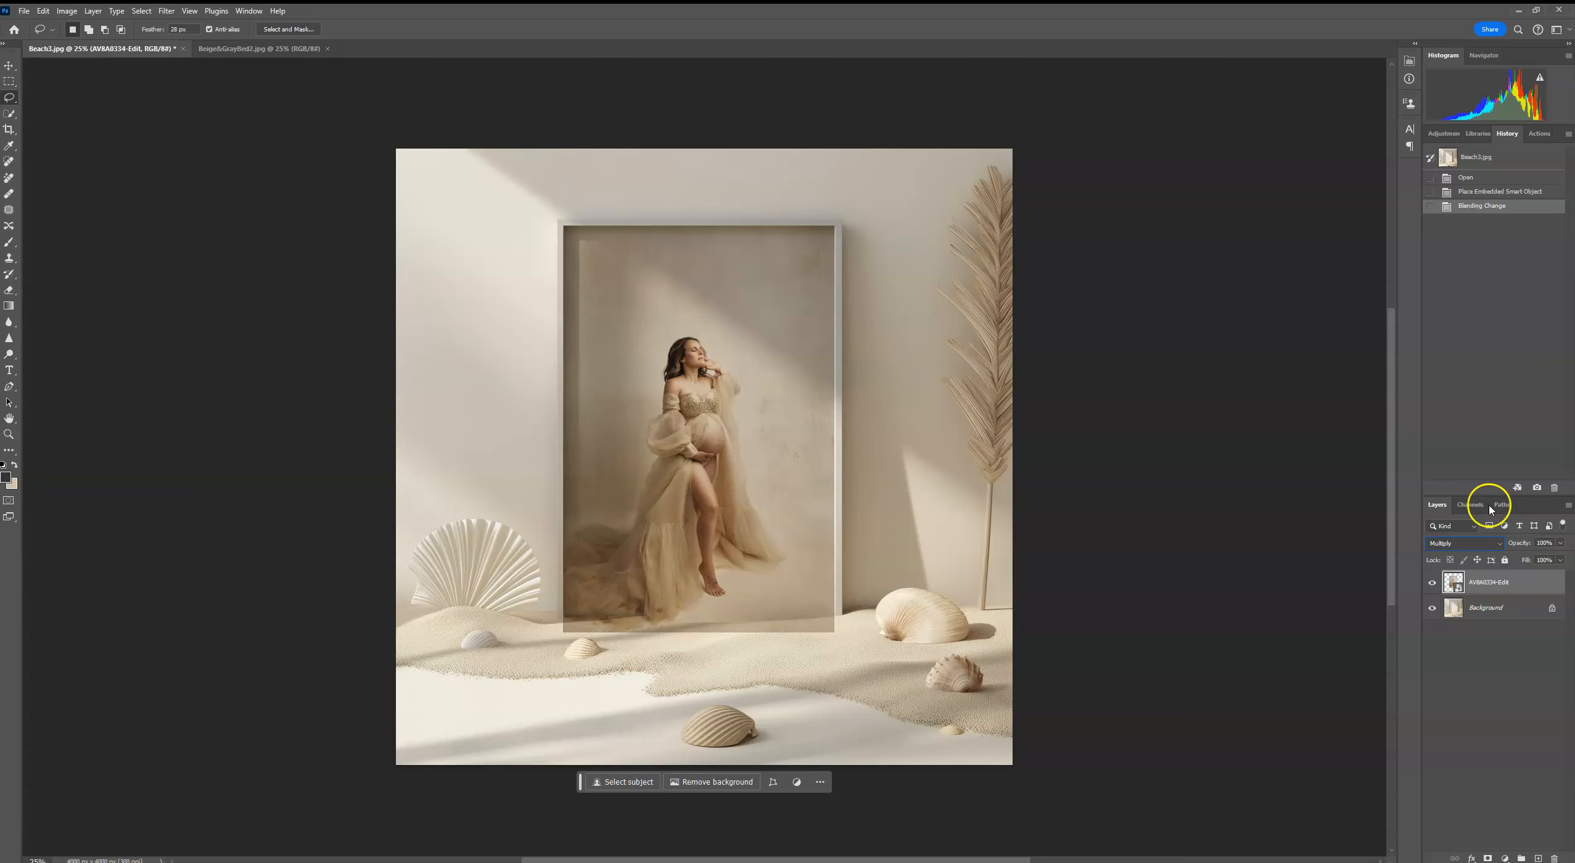
Add a Curves adjustment clipped to the photo layer and raise its midtones to about input 107, output 123
{"action": "left_click", "coordinate": [1440, 133]}
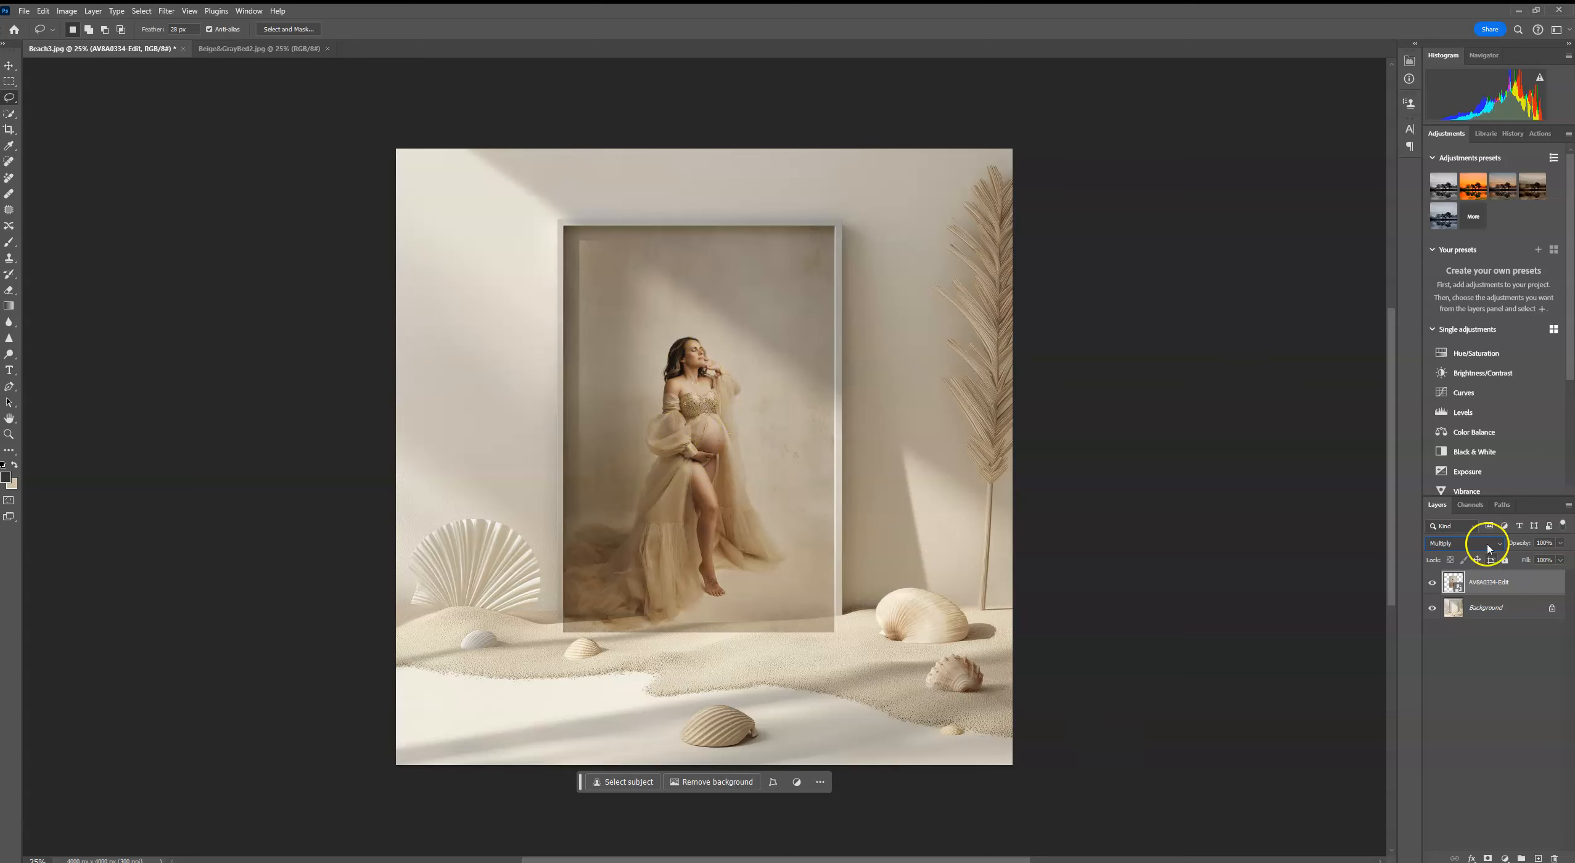
{"action": "left_click", "coordinate": [1470, 395]}
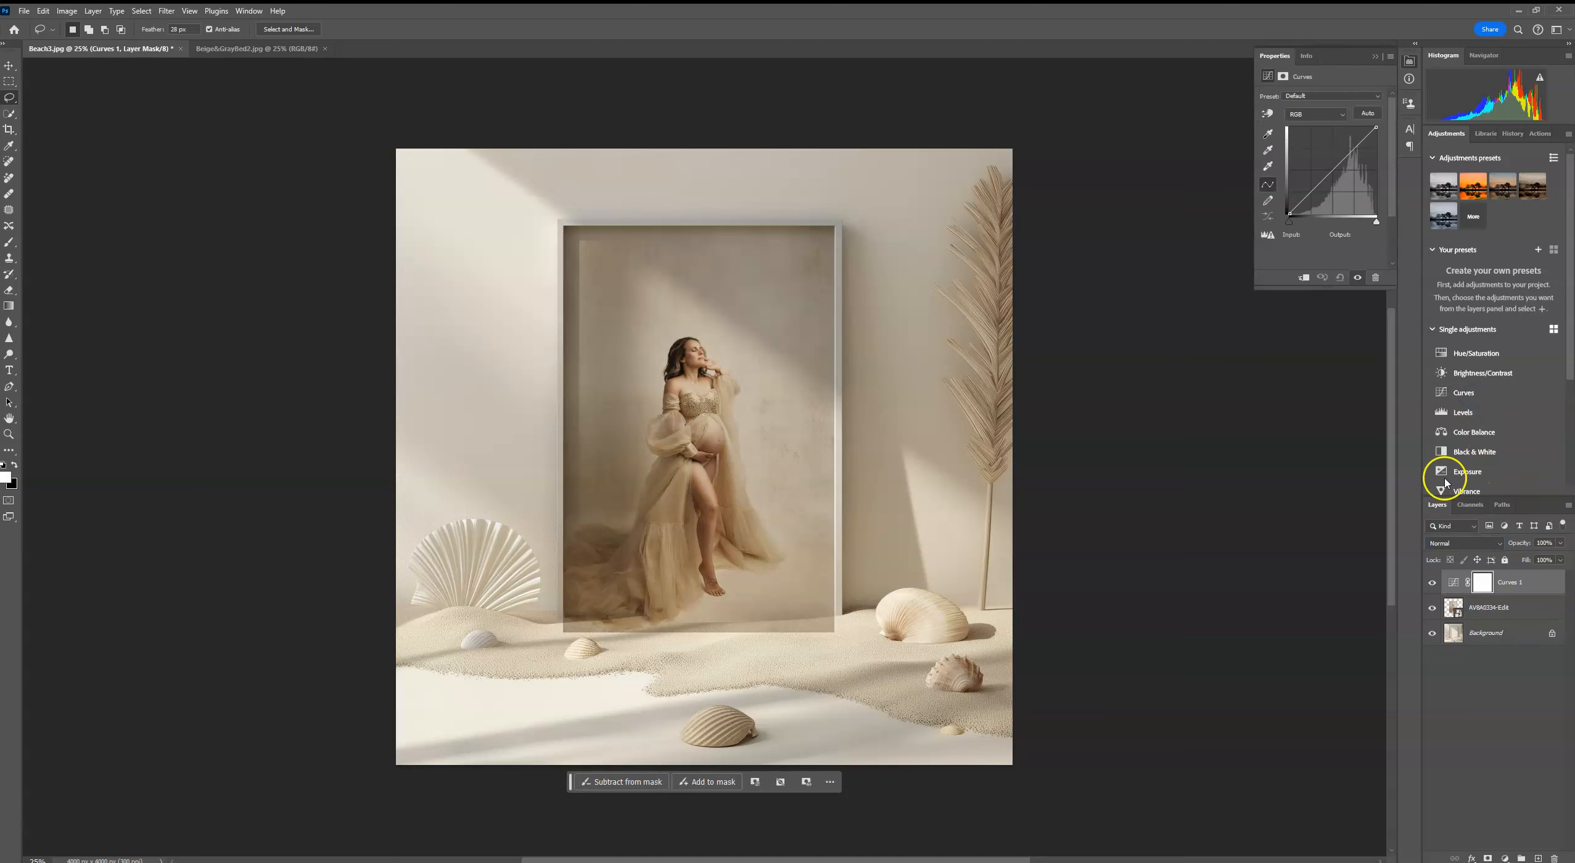
{"action": "left_click", "coordinate": [1305, 278]}
{"action": "left_click", "coordinate": [1327, 172]}
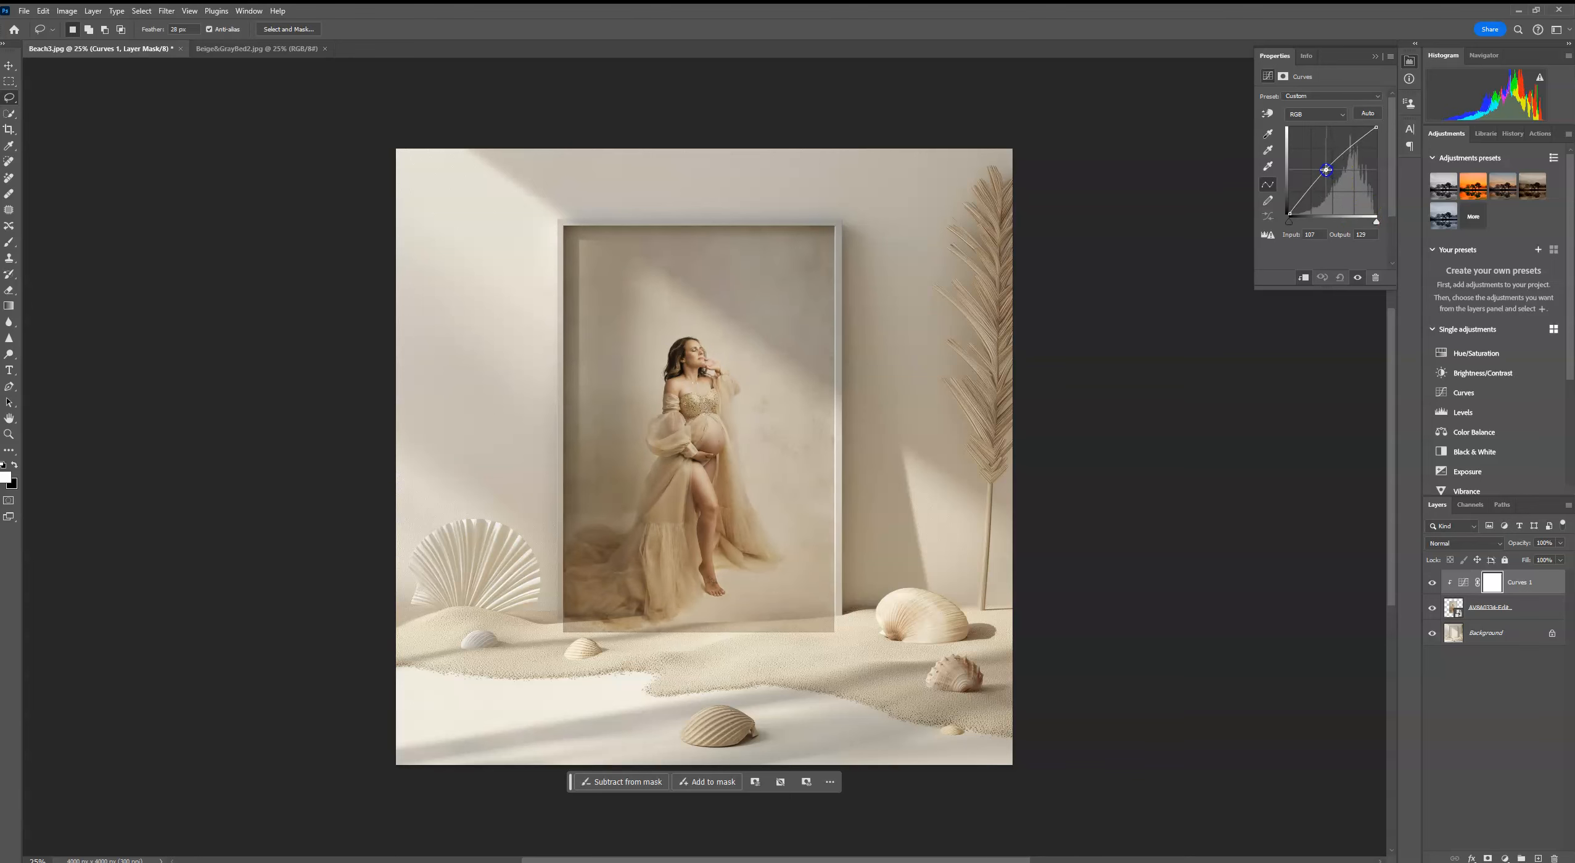
{"action": "left_click", "coordinate": [1374, 56]}
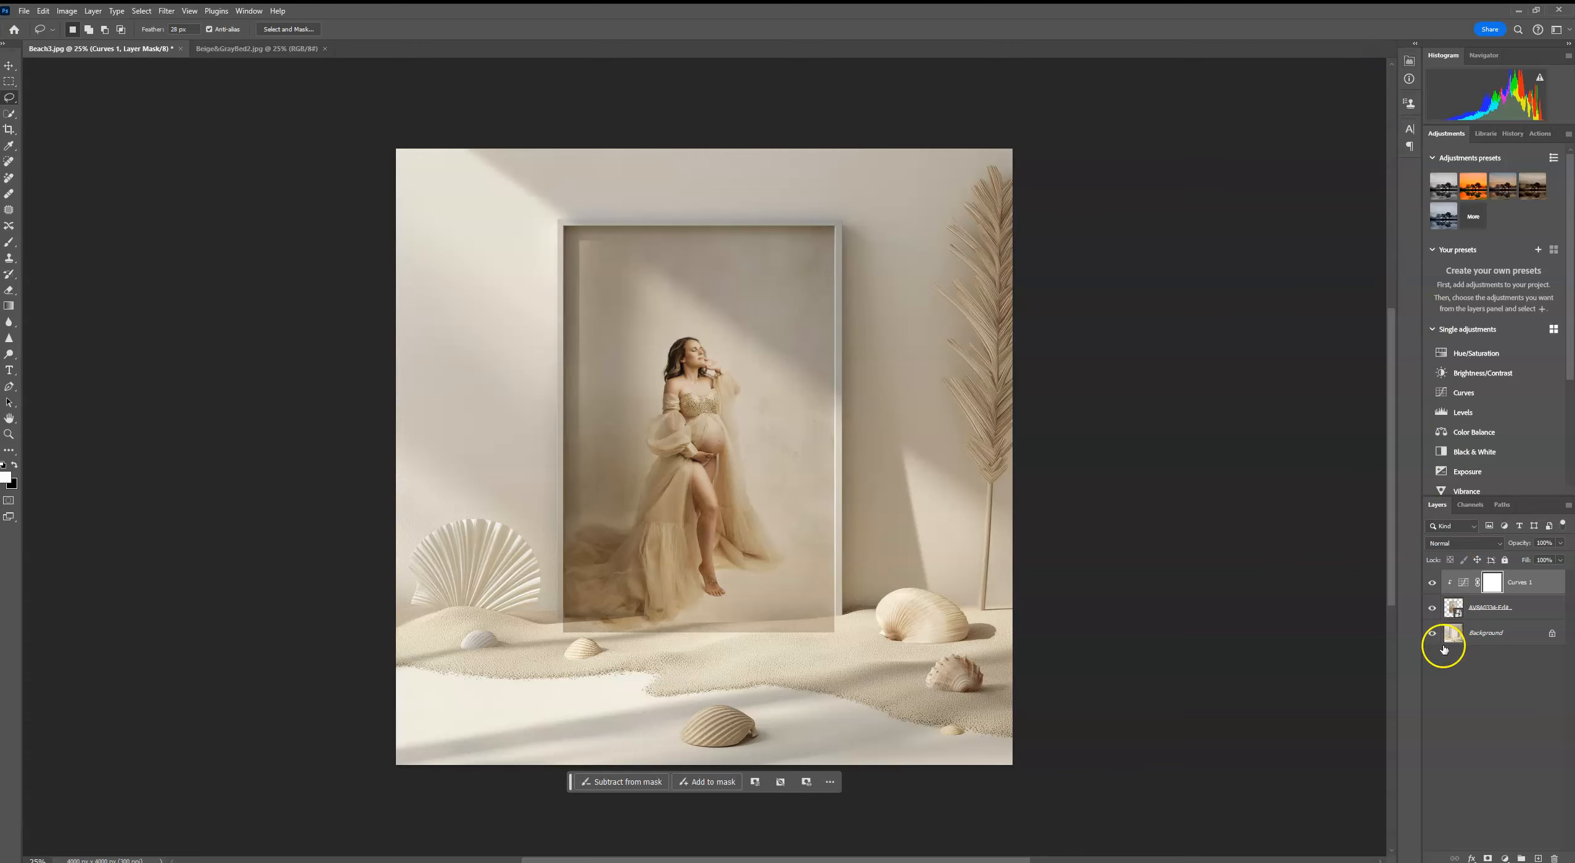
Select the photo layer and examine up close how its edges fit the frame, from the upper corners down to the sand
{"action": "left_click", "coordinate": [1485, 611]}
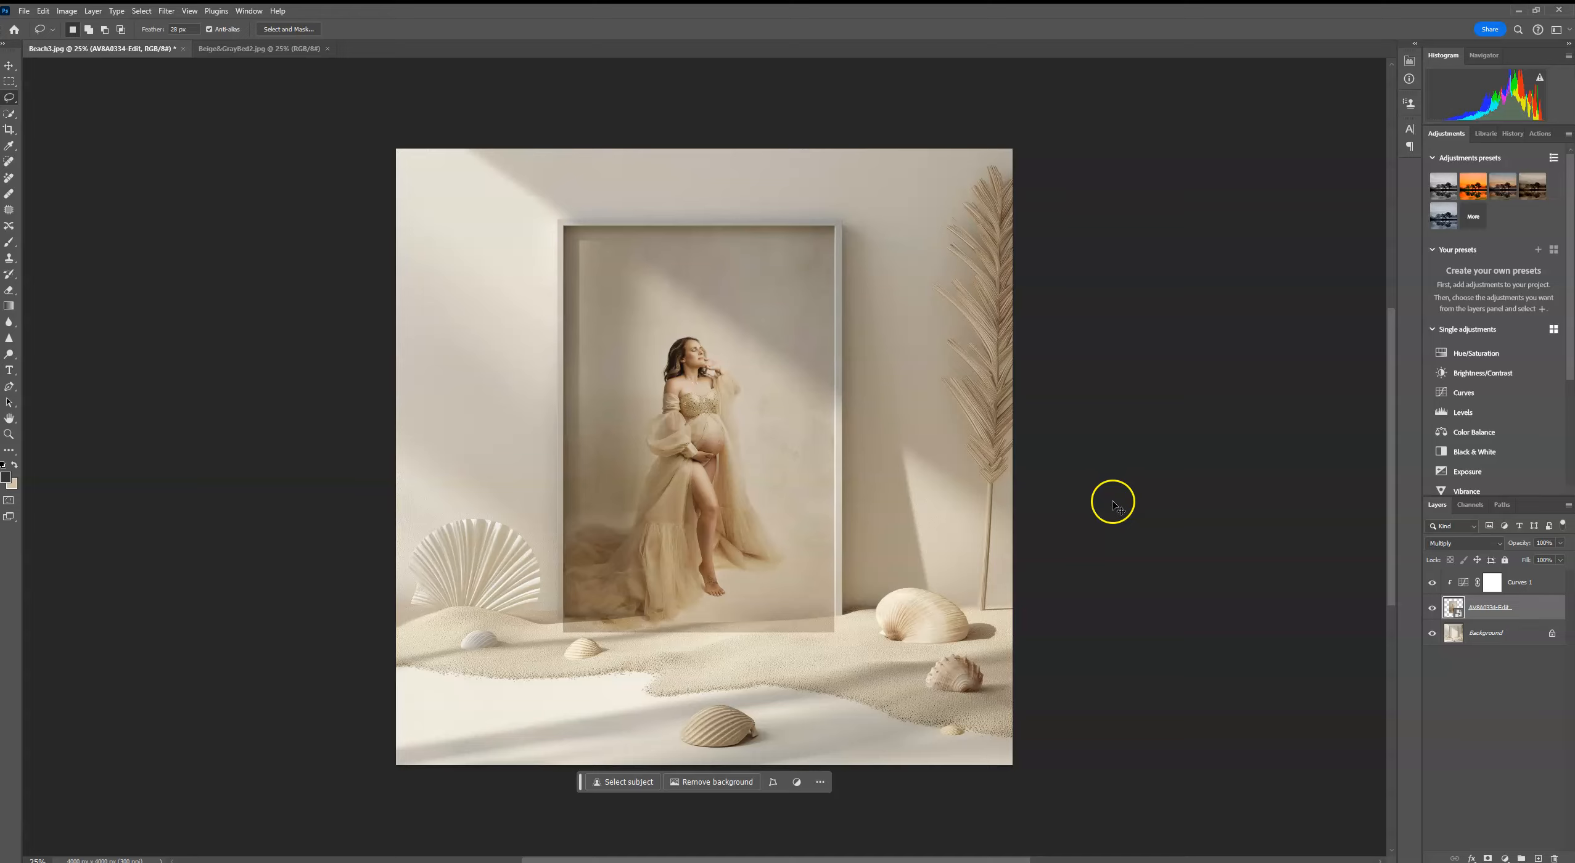
{"action": "key", "text": "ctrl+plus"}
{"action": "key", "text": "ctrl+plus"}
{"action": "key", "text": "ctrl+plus"}
{"action": "left_click_drag", "start_coordinate": [700, 270], "coordinate": [915, 632]}
{"action": "left_click", "coordinate": [1000, 427]}
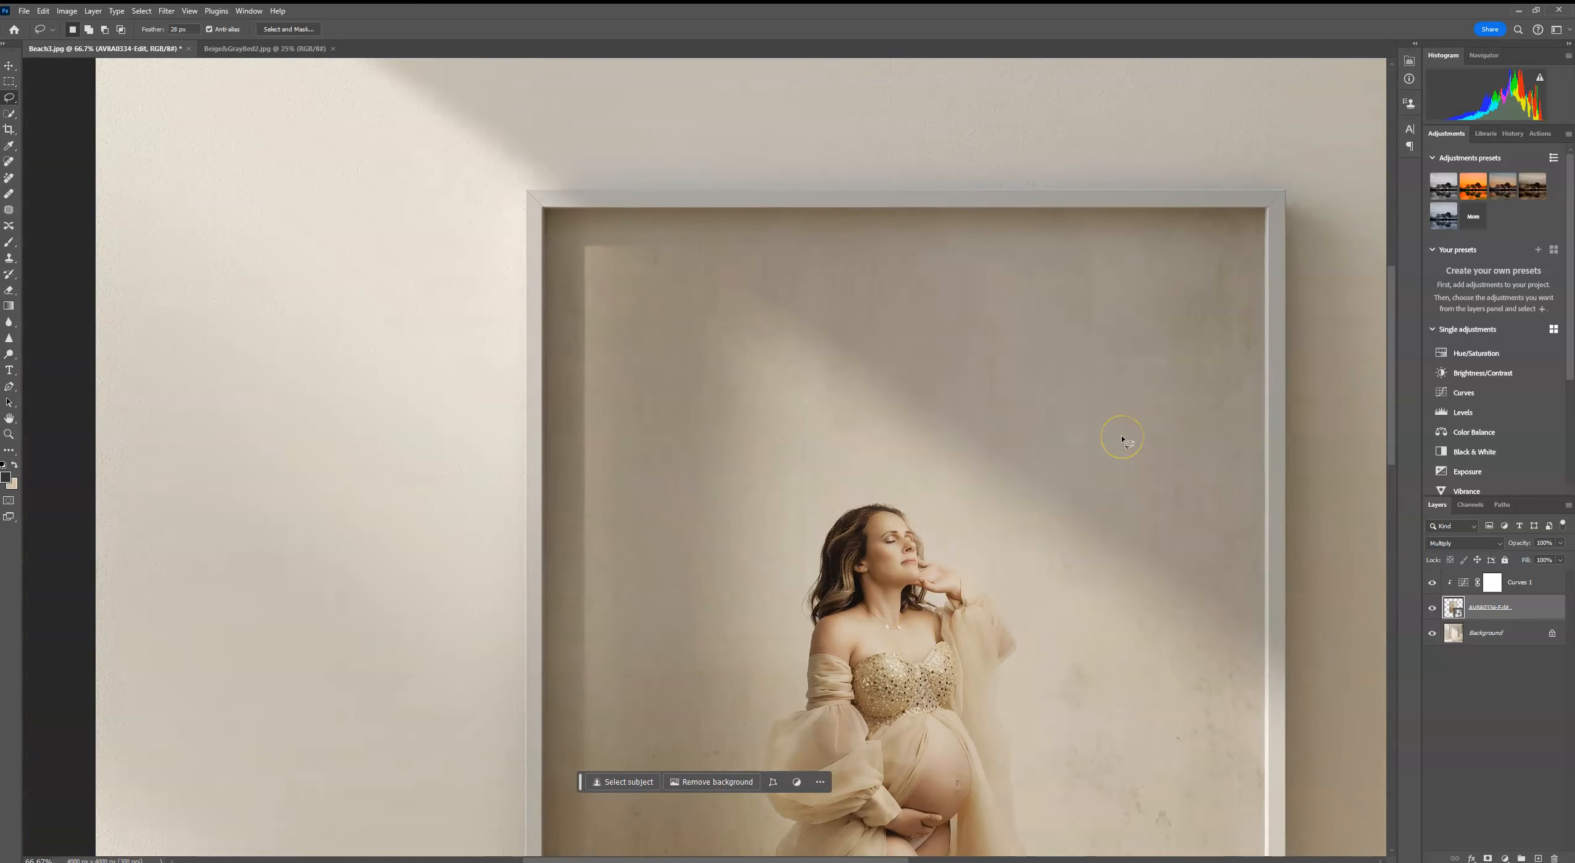
{"action": "key", "text": "ctrl+plus"}
{"action": "left_click_drag", "start_coordinate": [650, 380], "coordinate": [827, 501]}
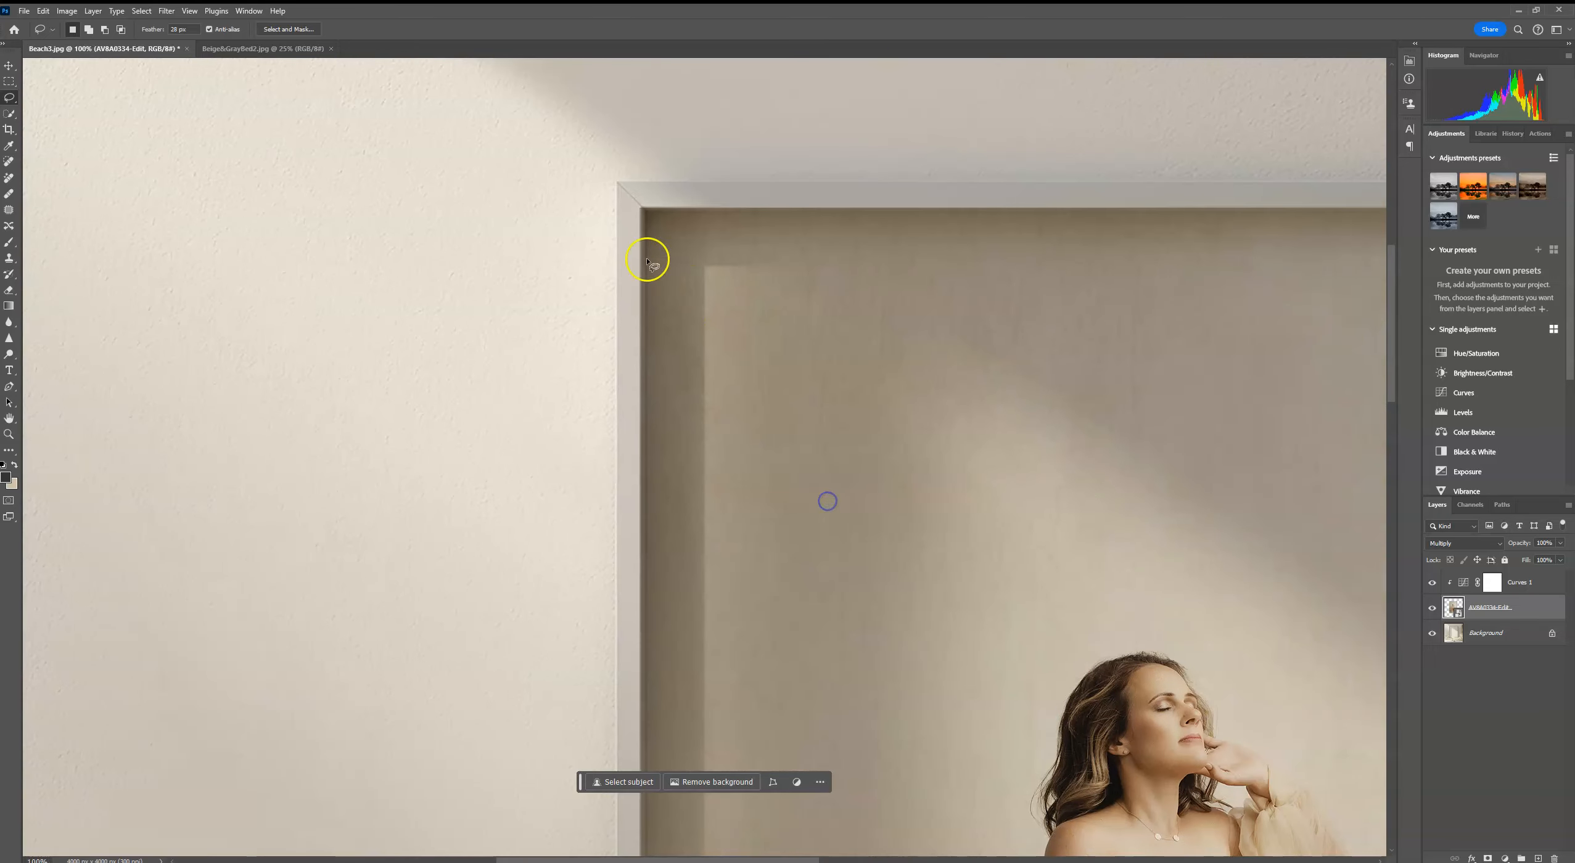
{"action": "left_click_drag", "start_coordinate": [981, 312], "coordinate": [599, 242]}
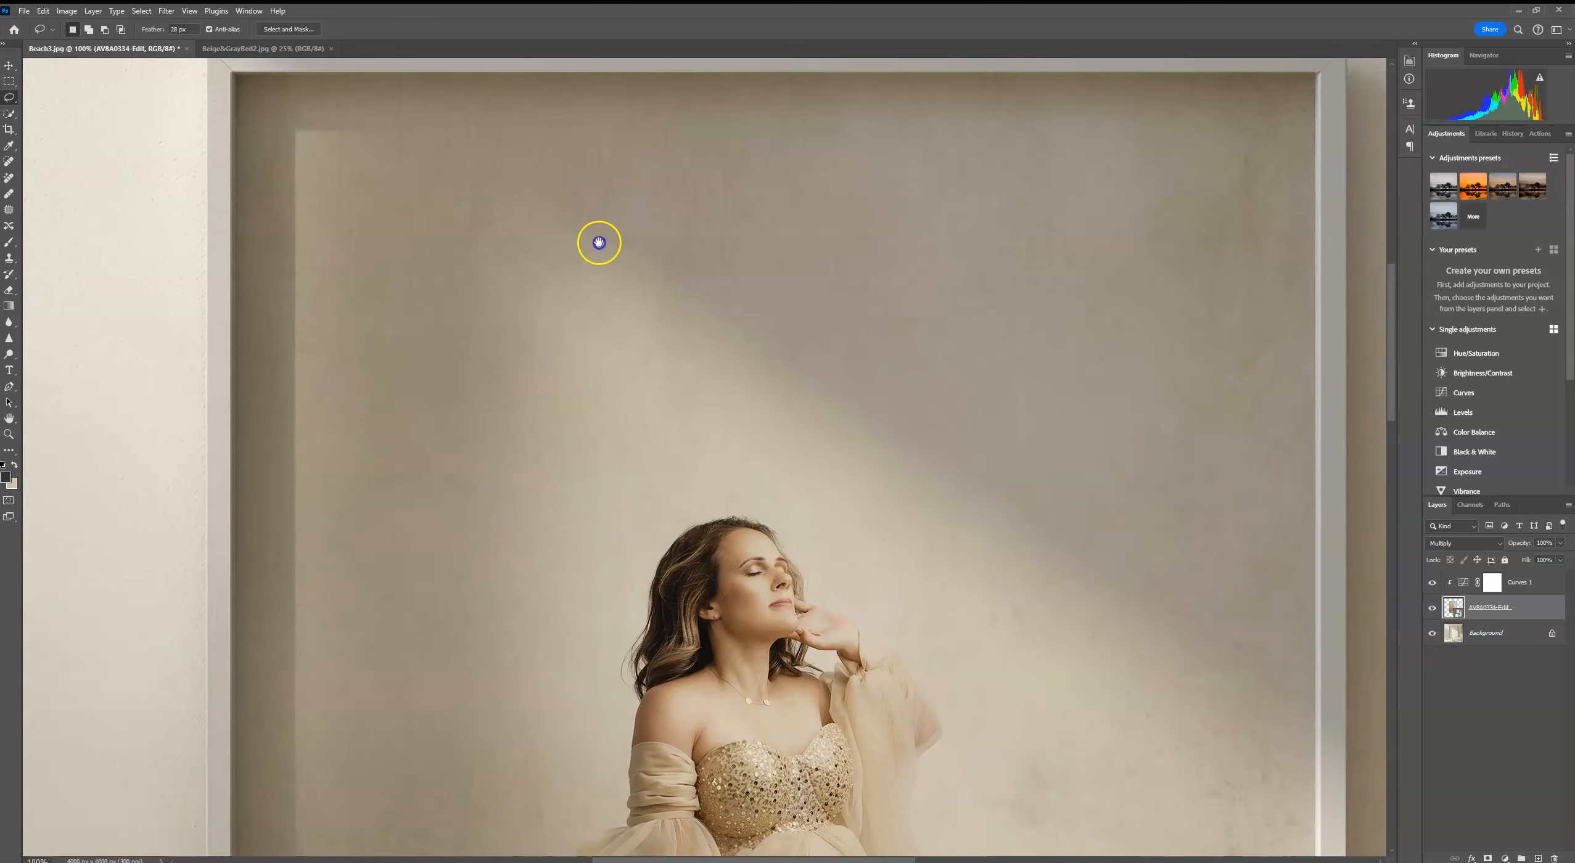
{"action": "scroll", "coordinate": [791, 362], "scroll_direction": "down", "scroll_amount": 15}
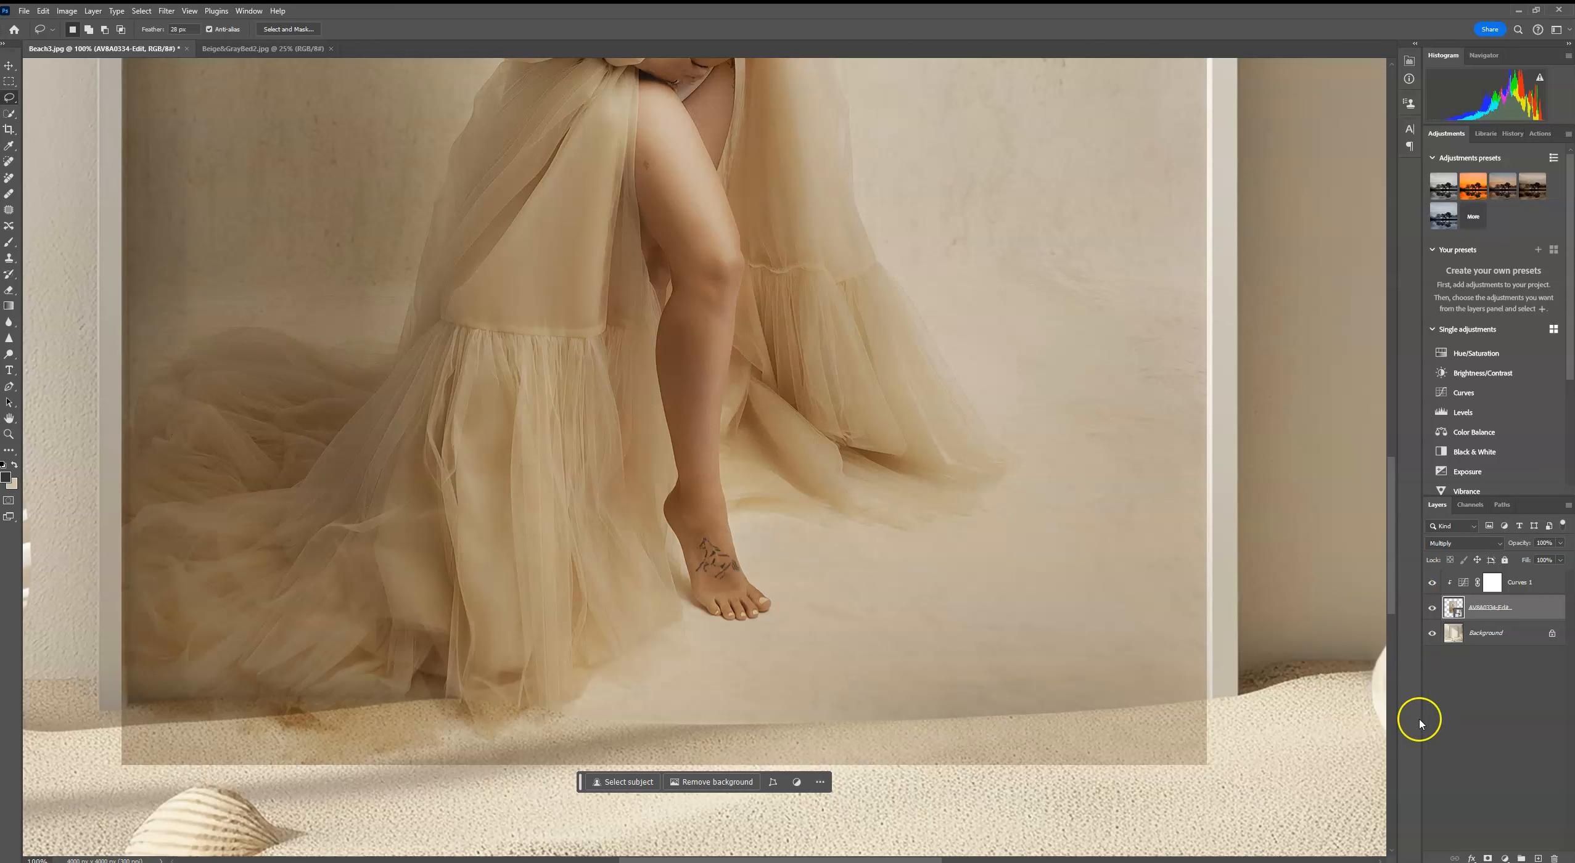
Add a layer mask to the photo and paint it black where the photo overlaps the sand
{"action": "left_click", "coordinate": [1488, 858]}
{"action": "left_click", "coordinate": [9, 242]}
{"action": "left_click", "coordinate": [76, 29]}
{"action": "left_click", "coordinate": [103, 67]}
{"action": "left_click", "coordinate": [428, 13]}
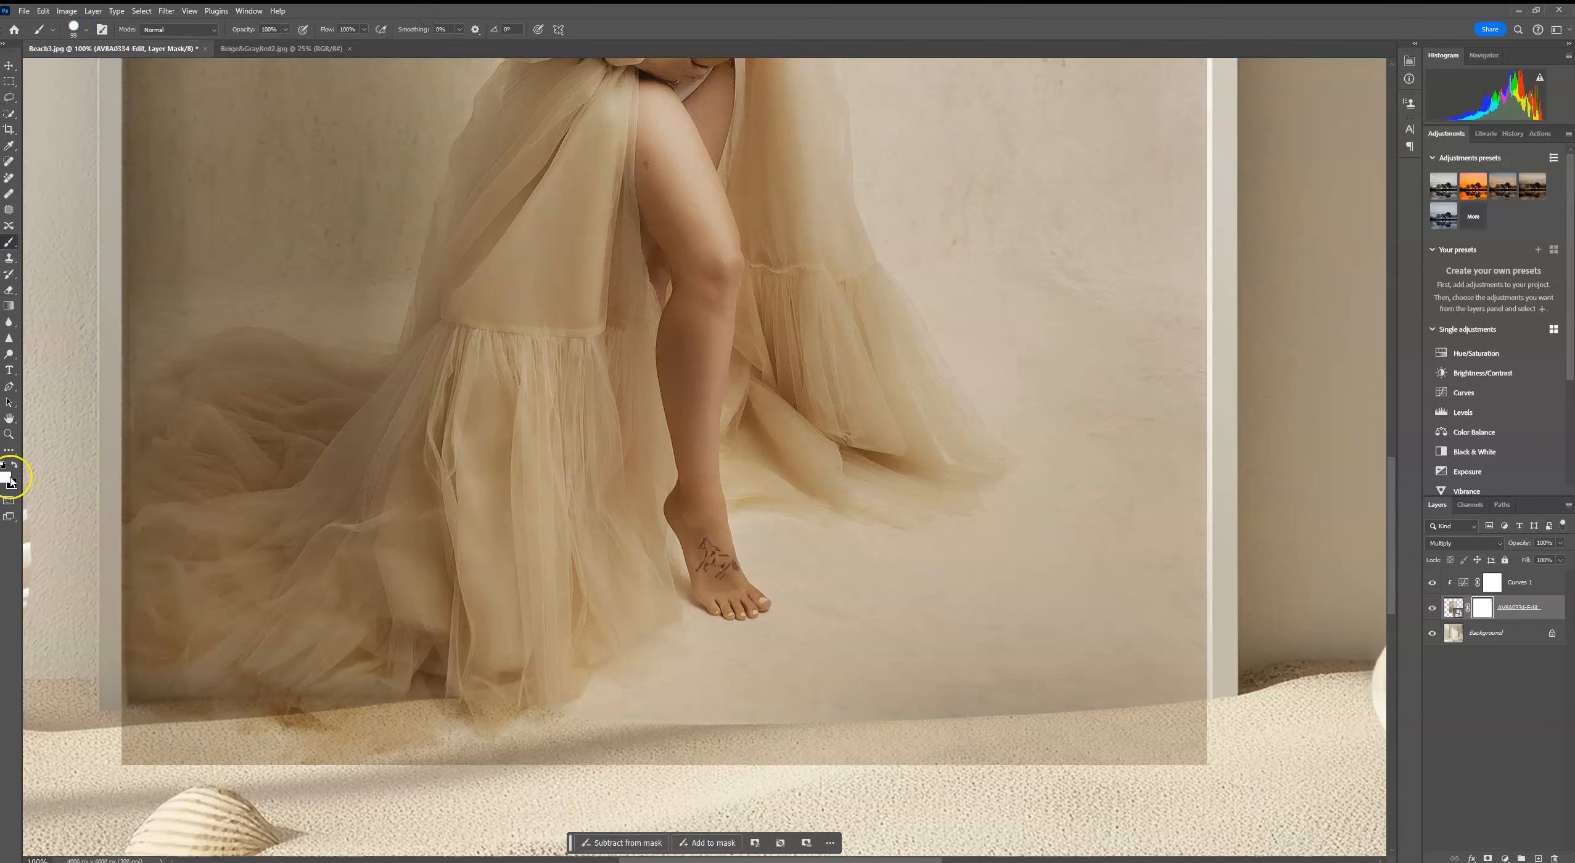
{"action": "mouse_move", "coordinate": [133, 751]}
{"action": "left_mouse_down"}
{"action": "mouse_move", "coordinate": [201, 730]}
{"action": "mouse_move", "coordinate": [287, 730]}
{"action": "mouse_move", "coordinate": [134, 738]}
{"action": "mouse_move", "coordinate": [330, 730]}
{"action": "mouse_move", "coordinate": [538, 741]}
{"action": "mouse_move", "coordinate": [448, 737]}
{"action": "mouse_move", "coordinate": [610, 769]}
{"action": "mouse_move", "coordinate": [528, 738]}
{"action": "mouse_move", "coordinate": [767, 751]}
{"action": "mouse_move", "coordinate": [751, 758]}
{"action": "left_mouse_up"}
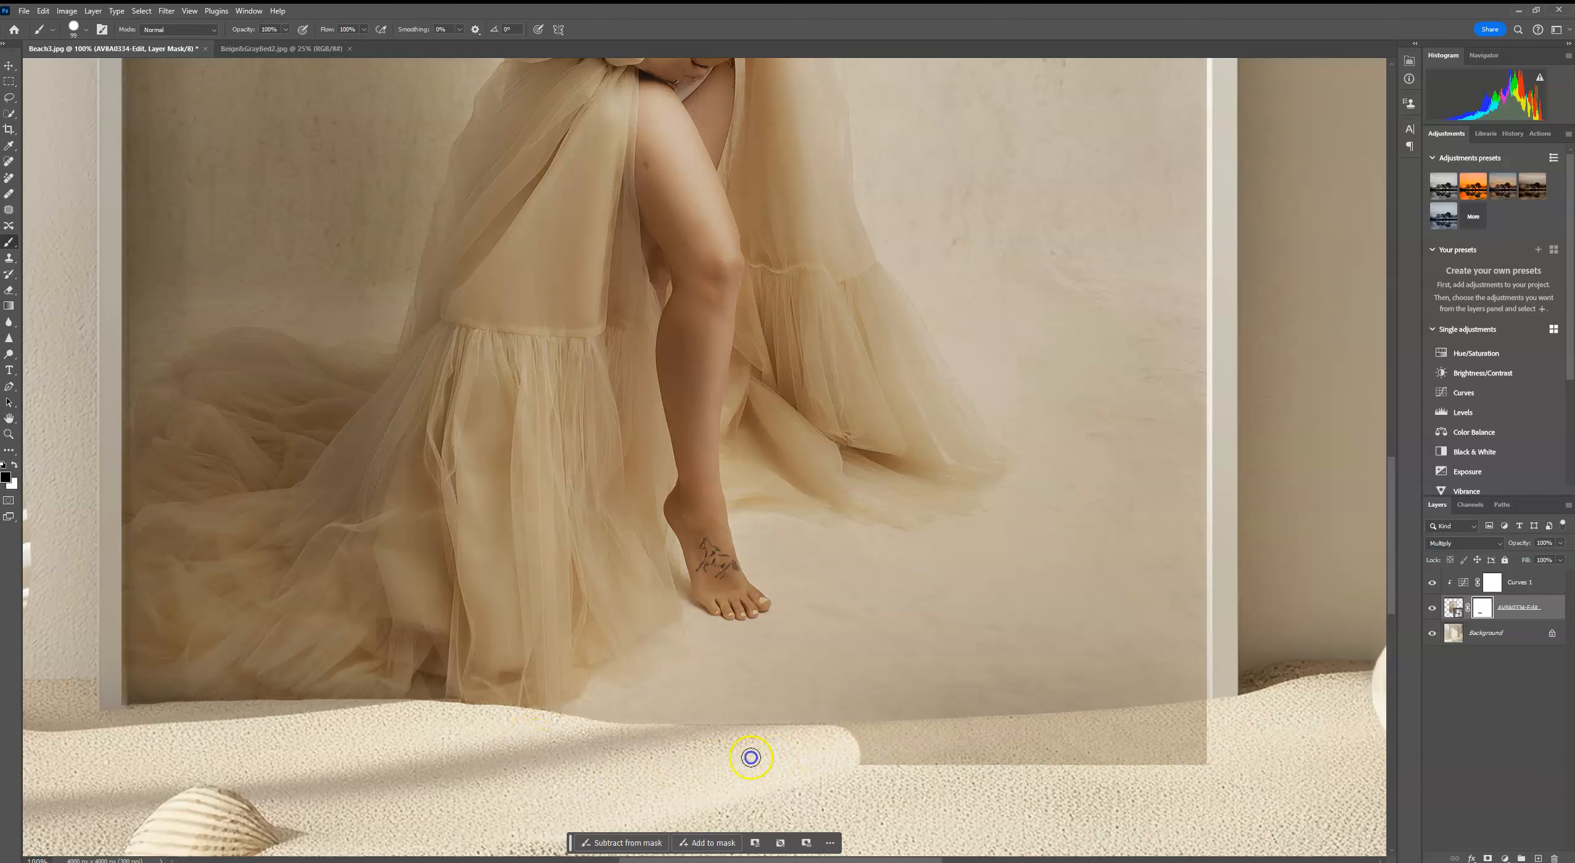
{"action": "mouse_move", "coordinate": [1277, 715]}
{"action": "left_mouse_down"}
{"action": "mouse_move", "coordinate": [1155, 756]}
{"action": "mouse_move", "coordinate": [1241, 730]}
{"action": "mouse_move", "coordinate": [1114, 750]}
{"action": "mouse_move", "coordinate": [1205, 731]}
{"action": "mouse_move", "coordinate": [690, 760]}
{"action": "left_mouse_up"}
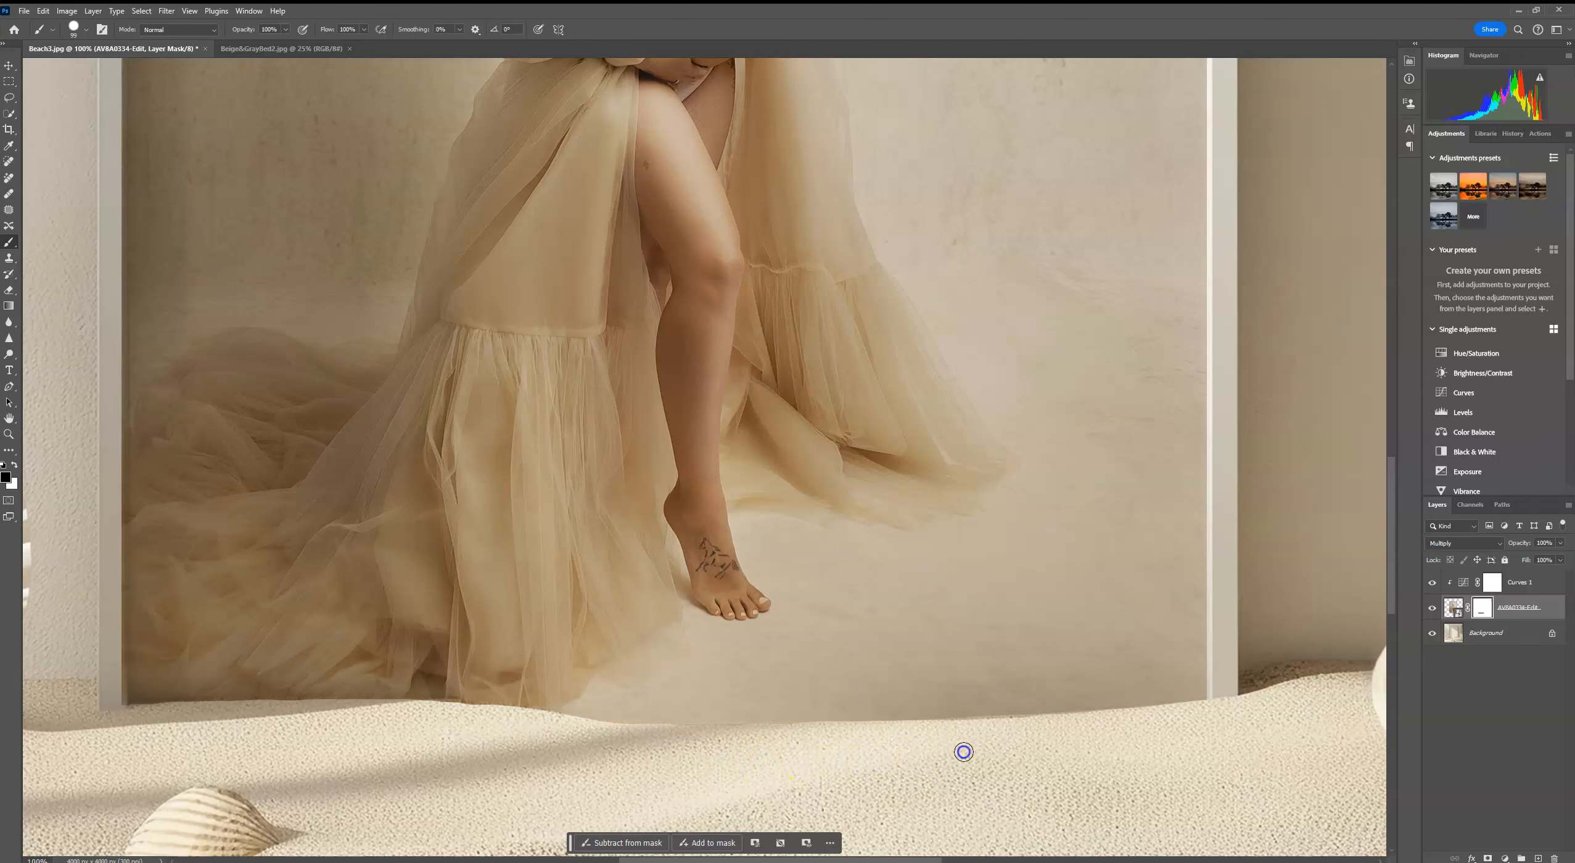
{"action": "left_click_drag", "start_coordinate": [928, 754], "coordinate": [896, 758]}
Mask out the photo's overlap along the frame's left and top edges with straight black brush strokes
{"action": "left_click_drag", "start_coordinate": [568, 629], "coordinate": [997, 606]}
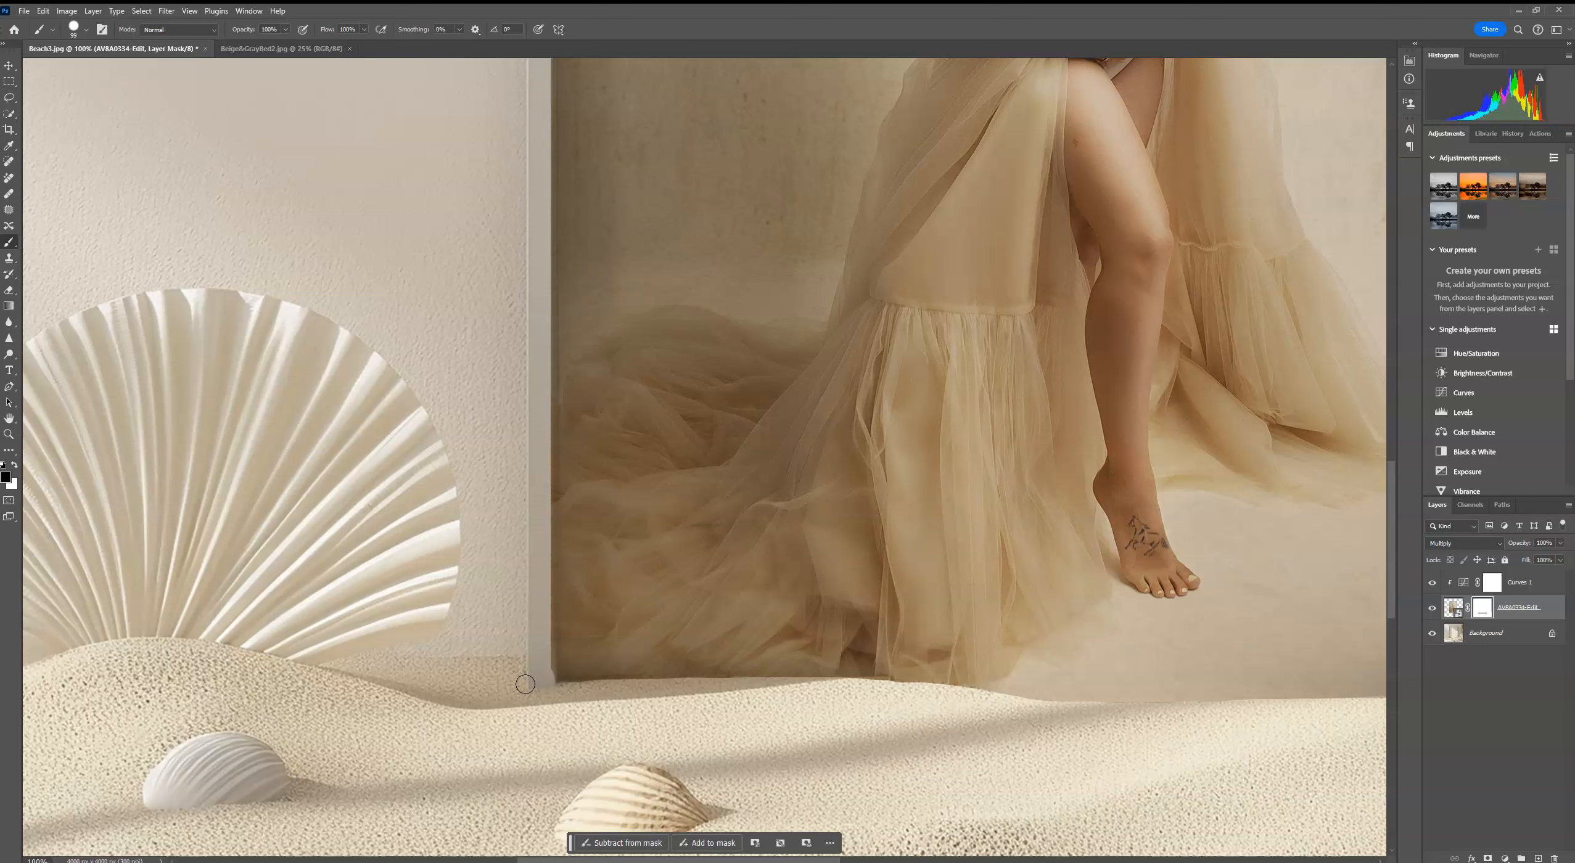
{"action": "left_click_drag", "start_coordinate": [525, 684], "coordinate": [520, 509]}
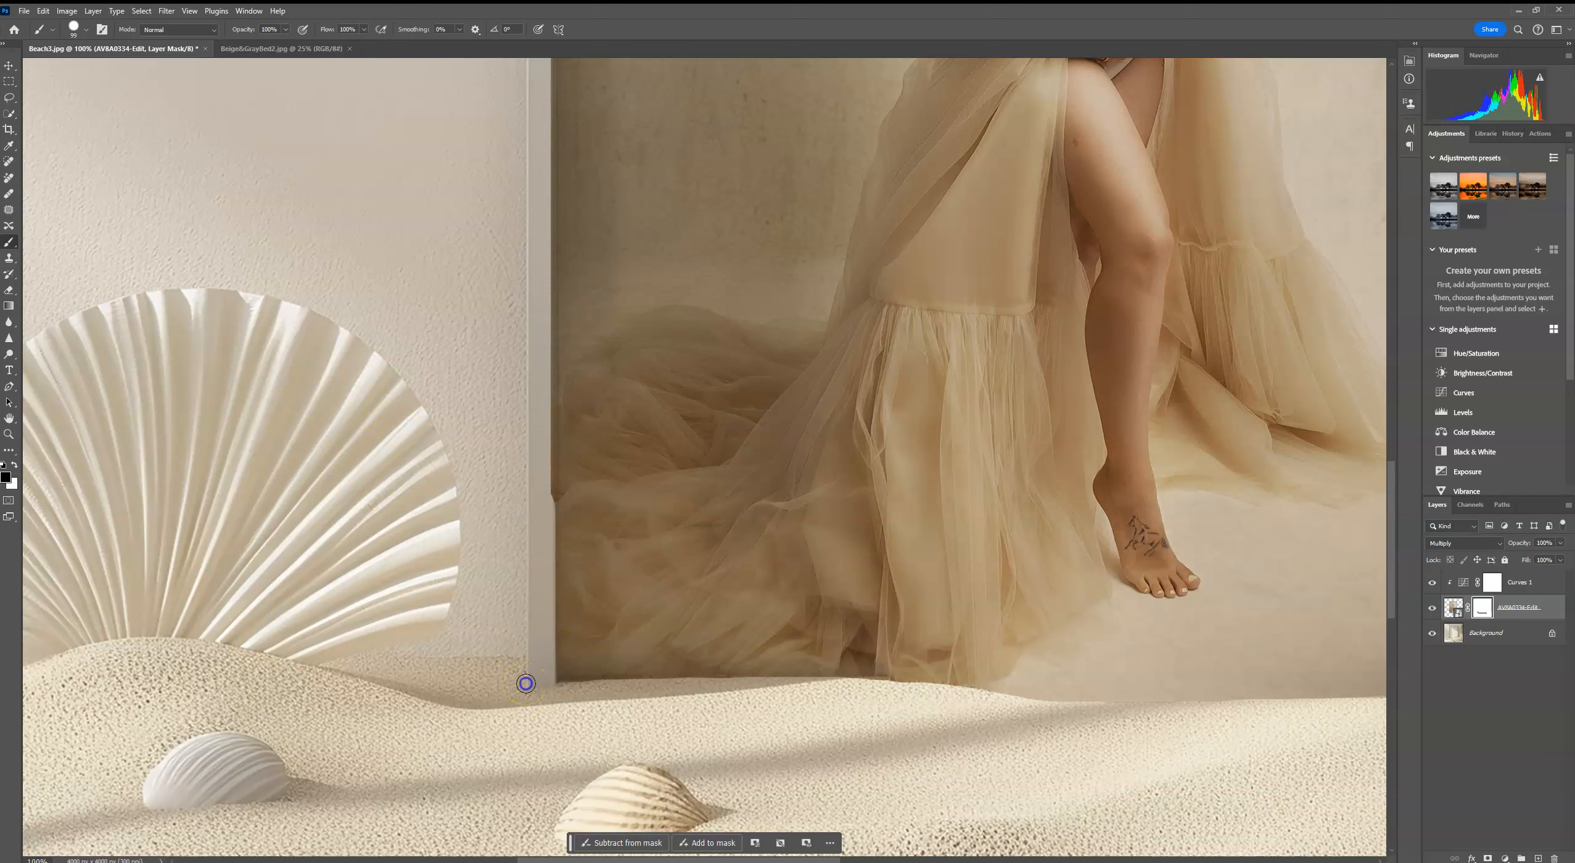
{"action": "left_click_drag", "start_coordinate": [525, 684], "coordinate": [511, 49]}
{"action": "left_click_drag", "start_coordinate": [804, 400], "coordinate": [471, 178]}
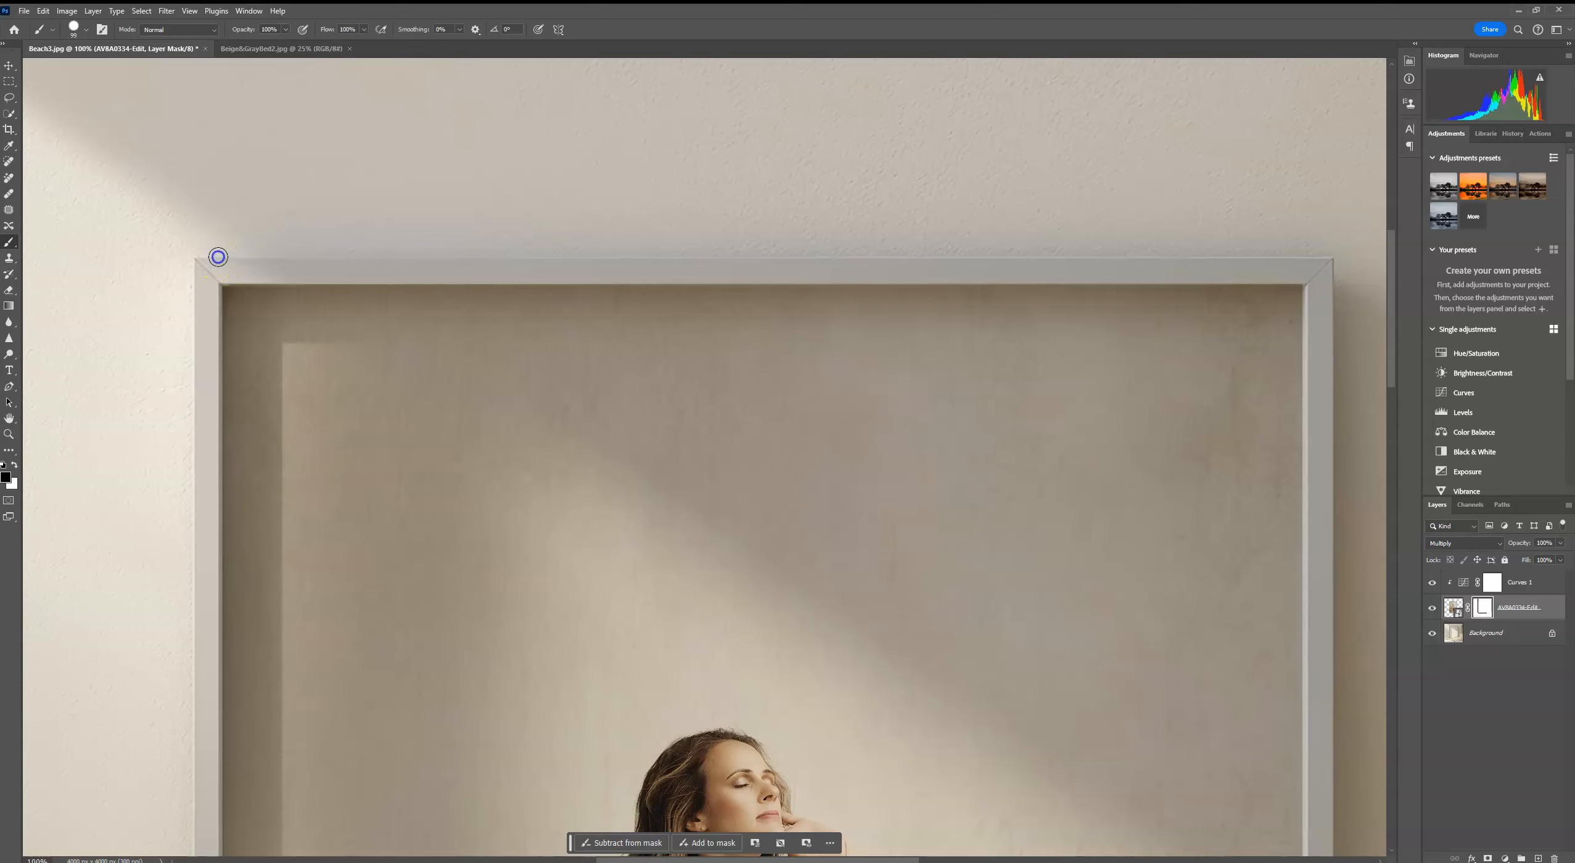
{"action": "left_click_drag", "start_coordinate": [218, 257], "coordinate": [1354, 280]}
{"action": "left_click_drag", "start_coordinate": [1061, 792], "coordinate": [1005, 148]}
{"action": "left_click_drag", "start_coordinate": [987, 780], "coordinate": [931, 330]}
{"action": "left_click_drag", "start_coordinate": [875, 678], "coordinate": [894, 627]}
{"action": "key", "text": "ctrl+0"}
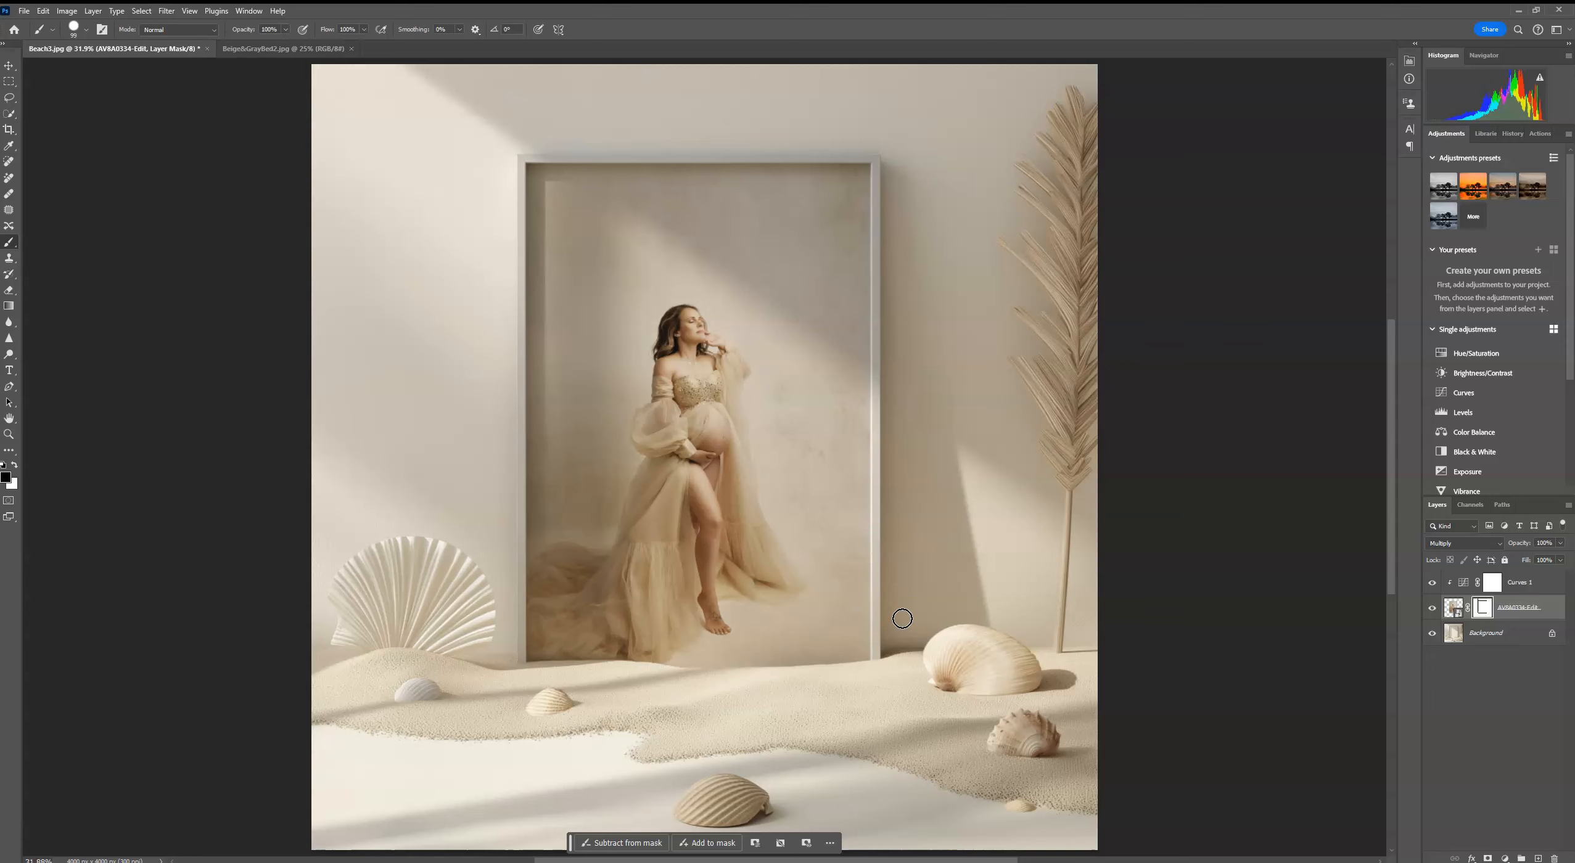
{"action": "left_click", "coordinate": [1231, 629]}
Delete the photo's layer mask and undo the deletion
{"action": "right_click", "coordinate": [1482, 607]}
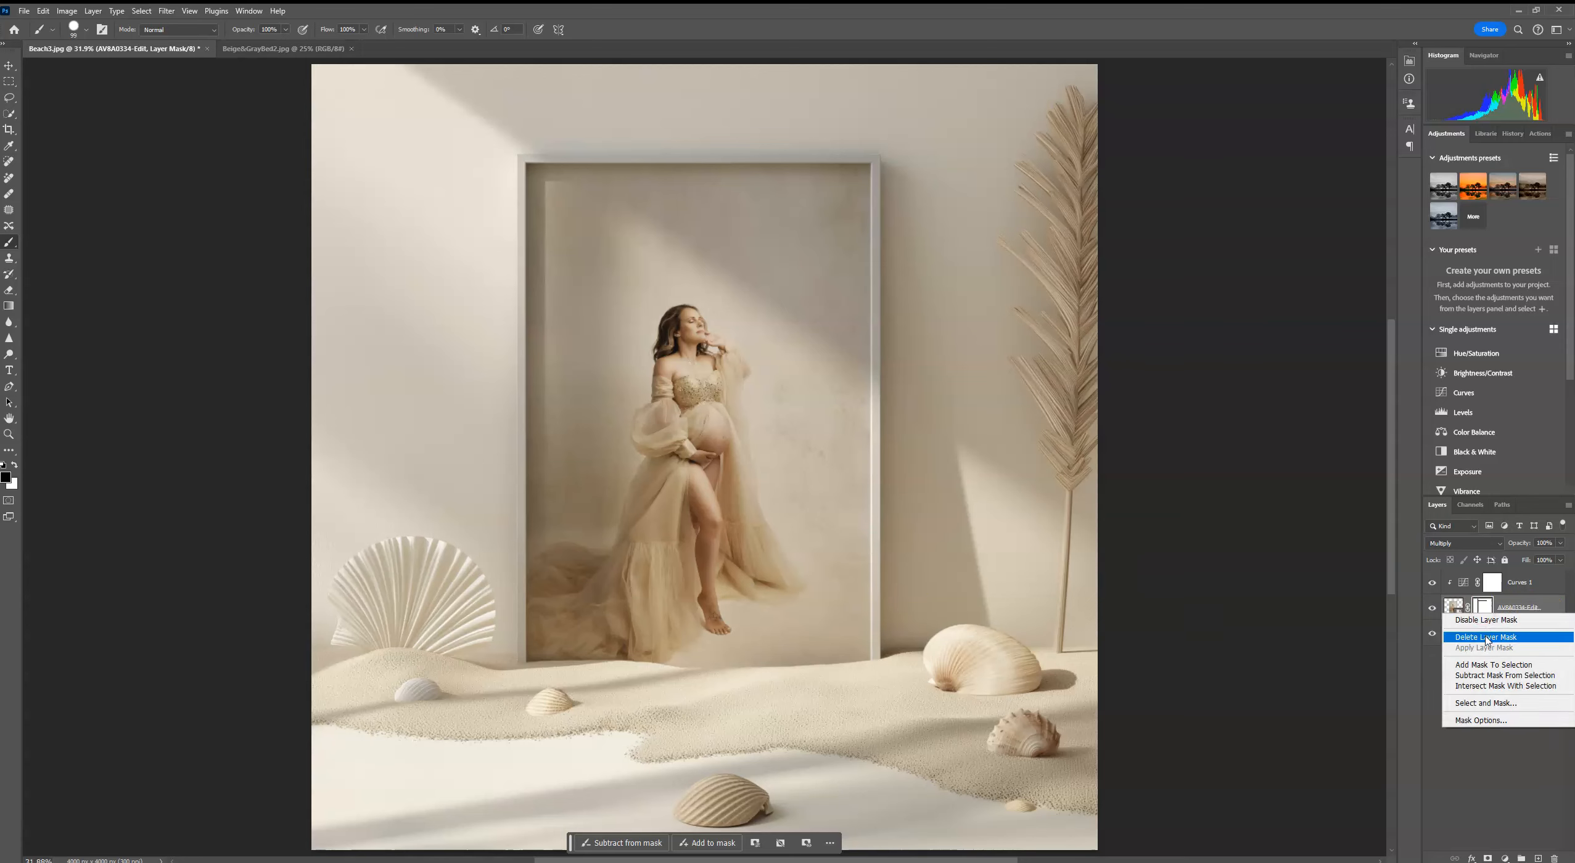
{"action": "left_click", "coordinate": [1485, 638]}
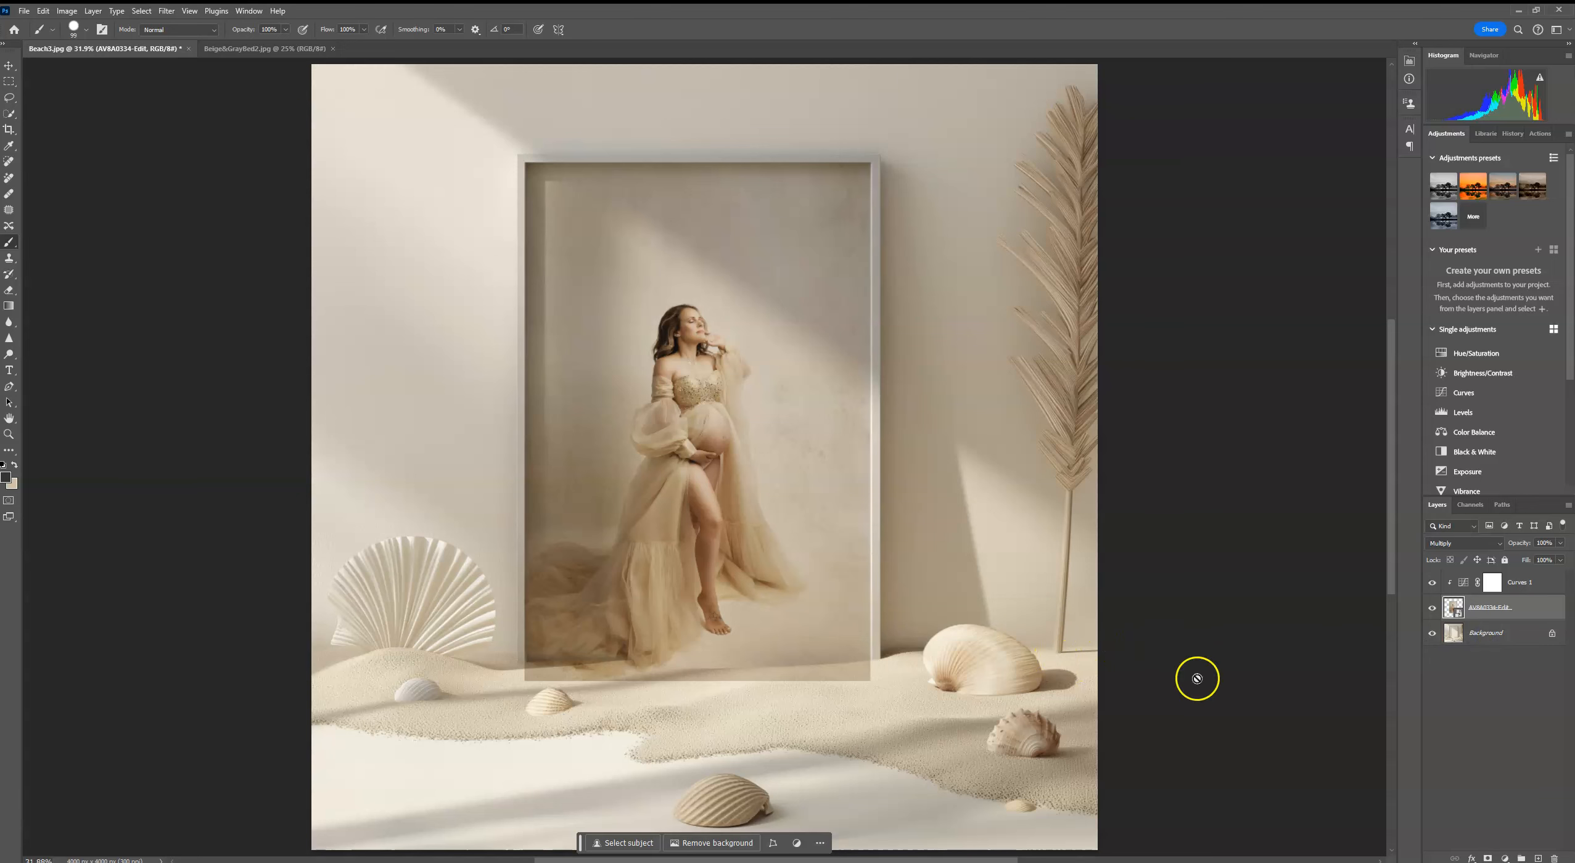
{"action": "left_click", "coordinate": [42, 11]}
{"action": "left_click", "coordinate": [48, 25]}
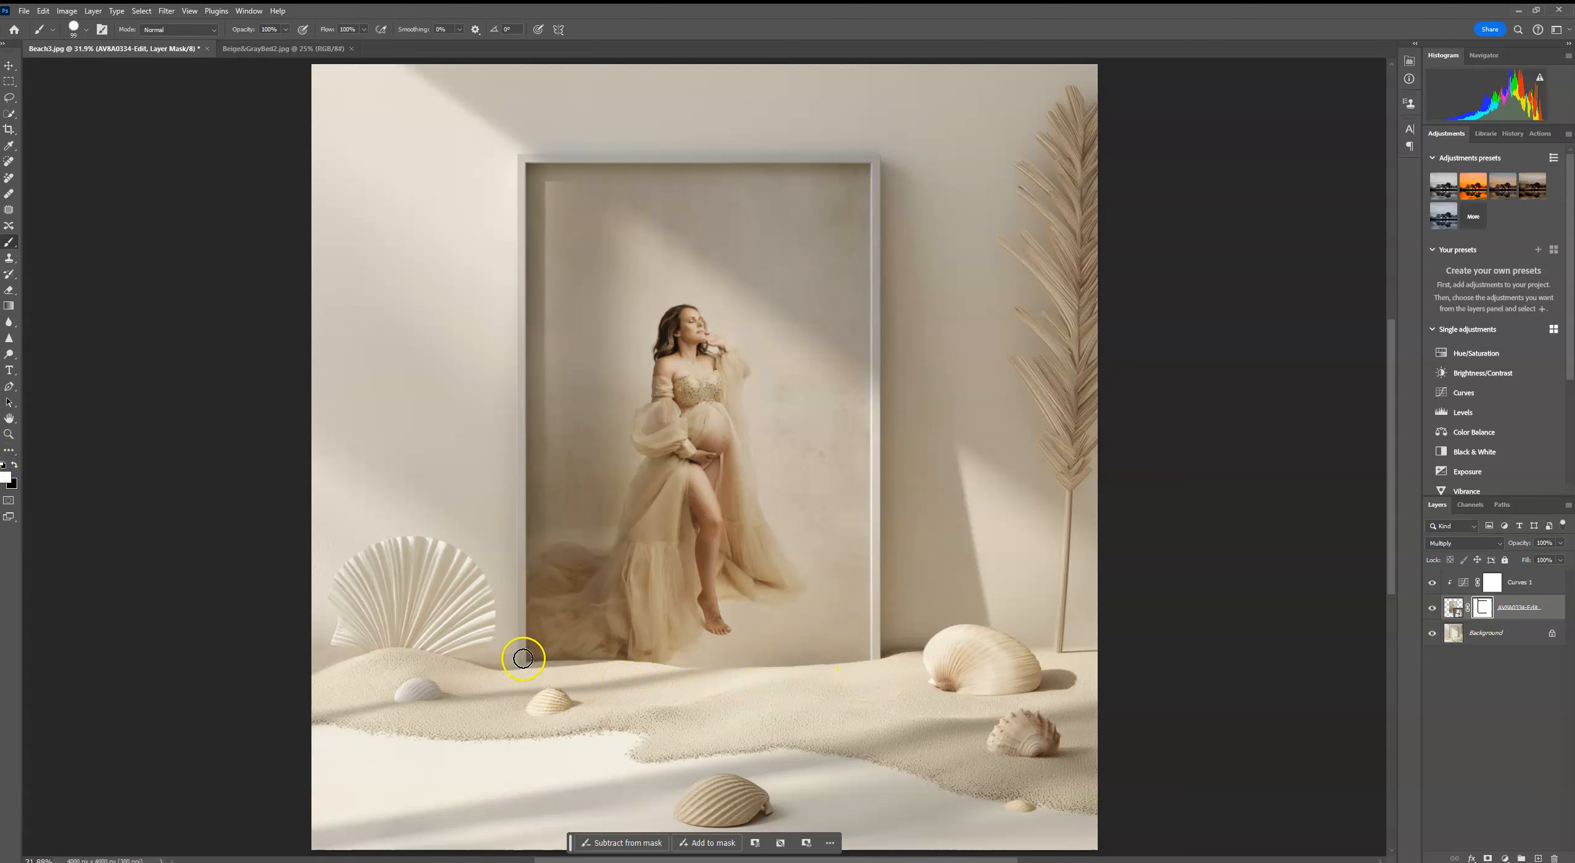
Paint white on the mask to restore the photo along the frame's edges, and hide the bit reappearing over the sand
{"action": "mouse_move", "coordinate": [522, 659]}
{"action": "left_mouse_down"}
{"action": "mouse_move", "coordinate": [545, 337]}
{"action": "mouse_move", "coordinate": [538, 126]}
{"action": "mouse_move", "coordinate": [980, 158]}
{"action": "left_mouse_up"}
{"action": "left_click_drag", "start_coordinate": [872, 160], "coordinate": [888, 398]}
{"action": "left_click_drag", "start_coordinate": [870, 506], "coordinate": [867, 215]}
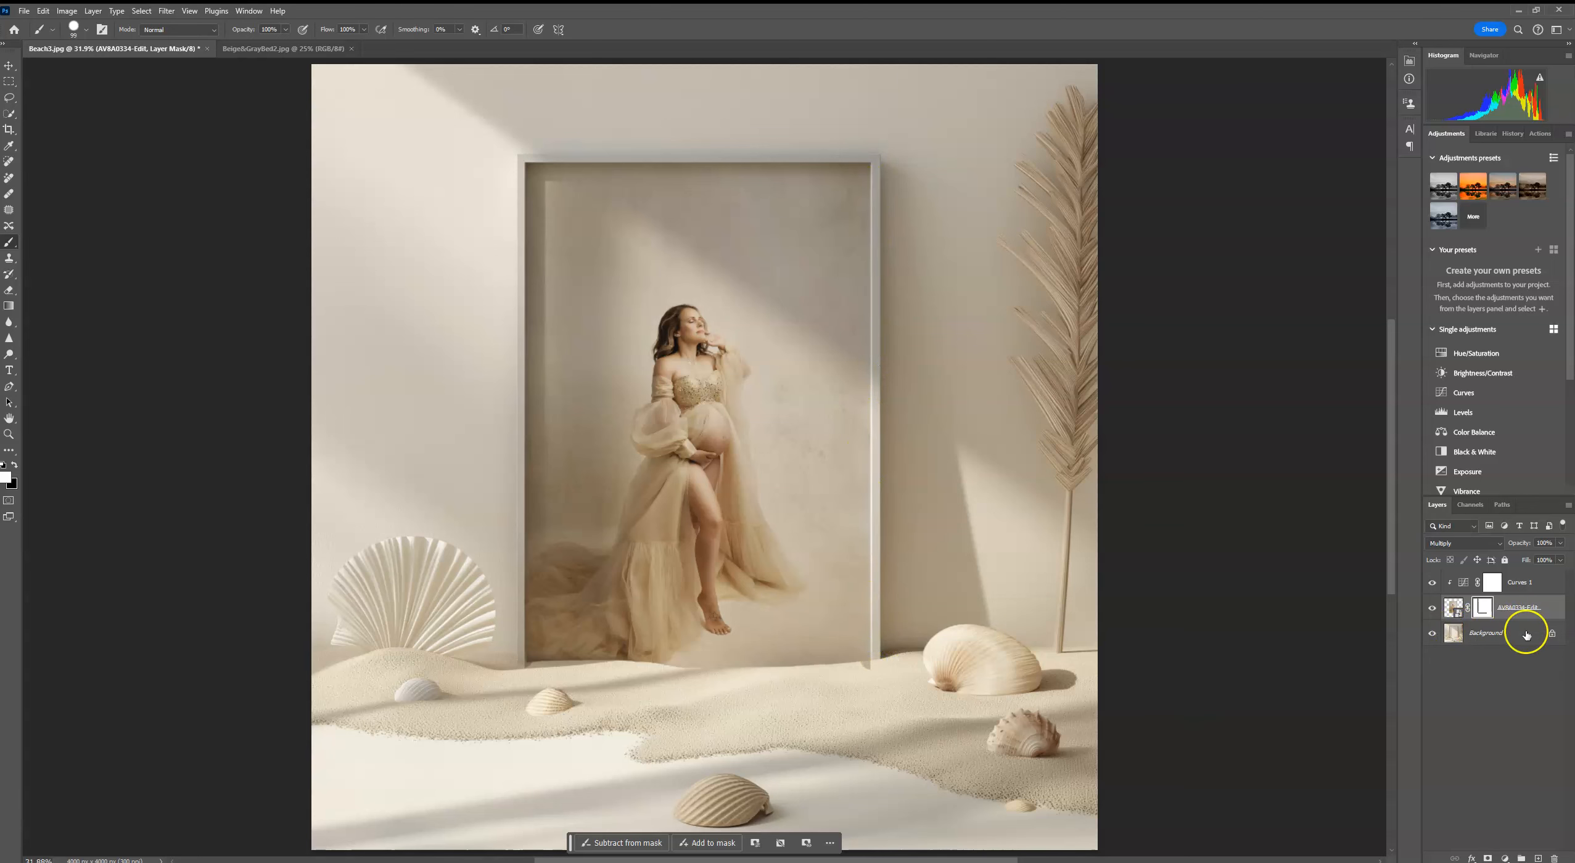
{"action": "key", "text": "ctrl+1"}
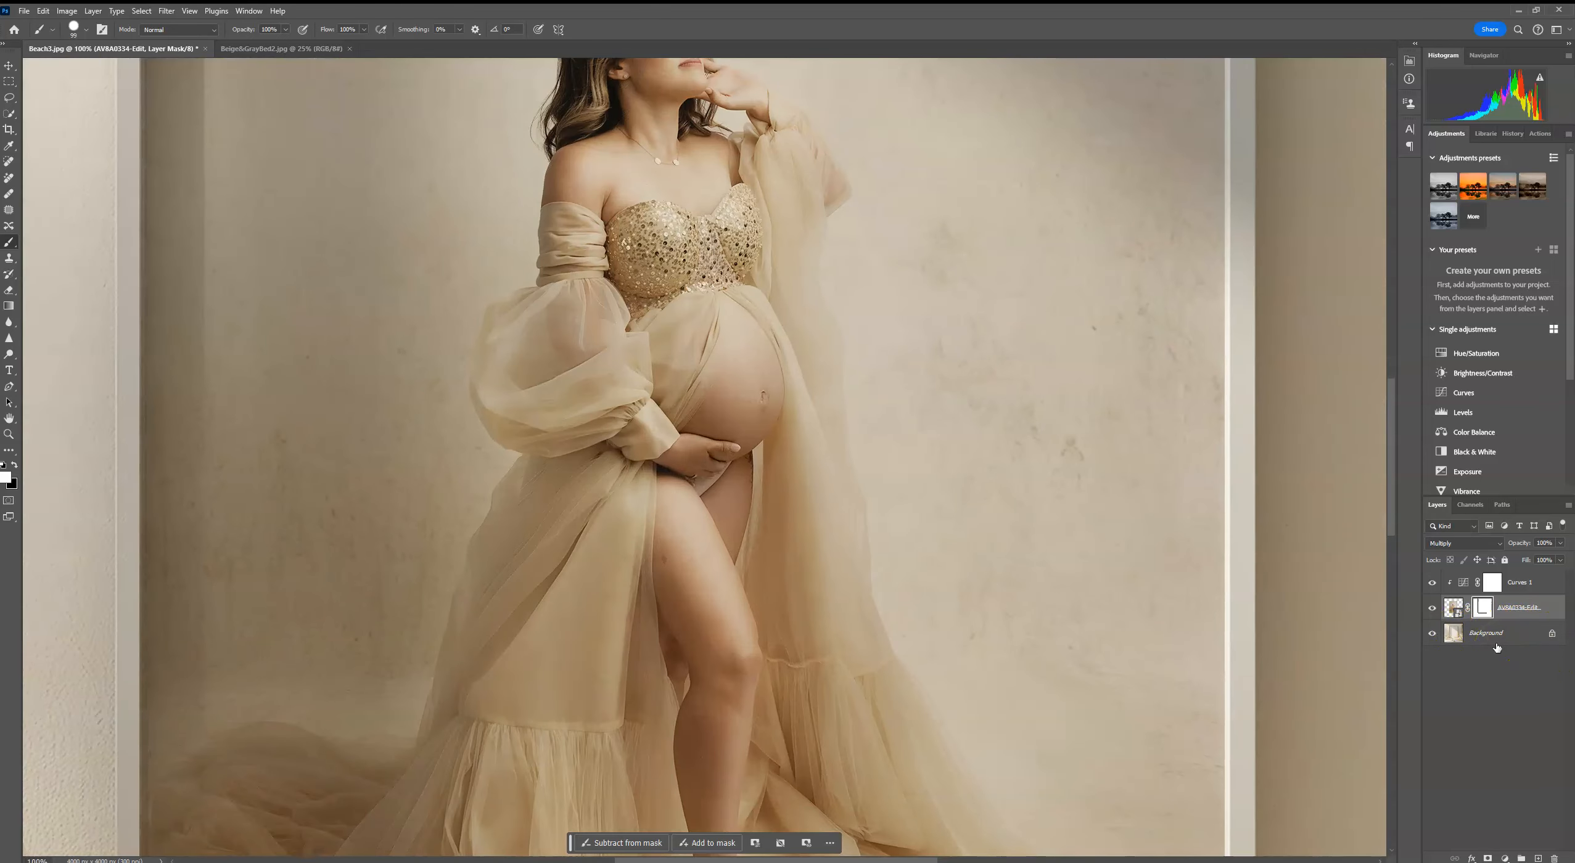
{"action": "left_click_drag", "start_coordinate": [893, 686], "coordinate": [775, 285]}
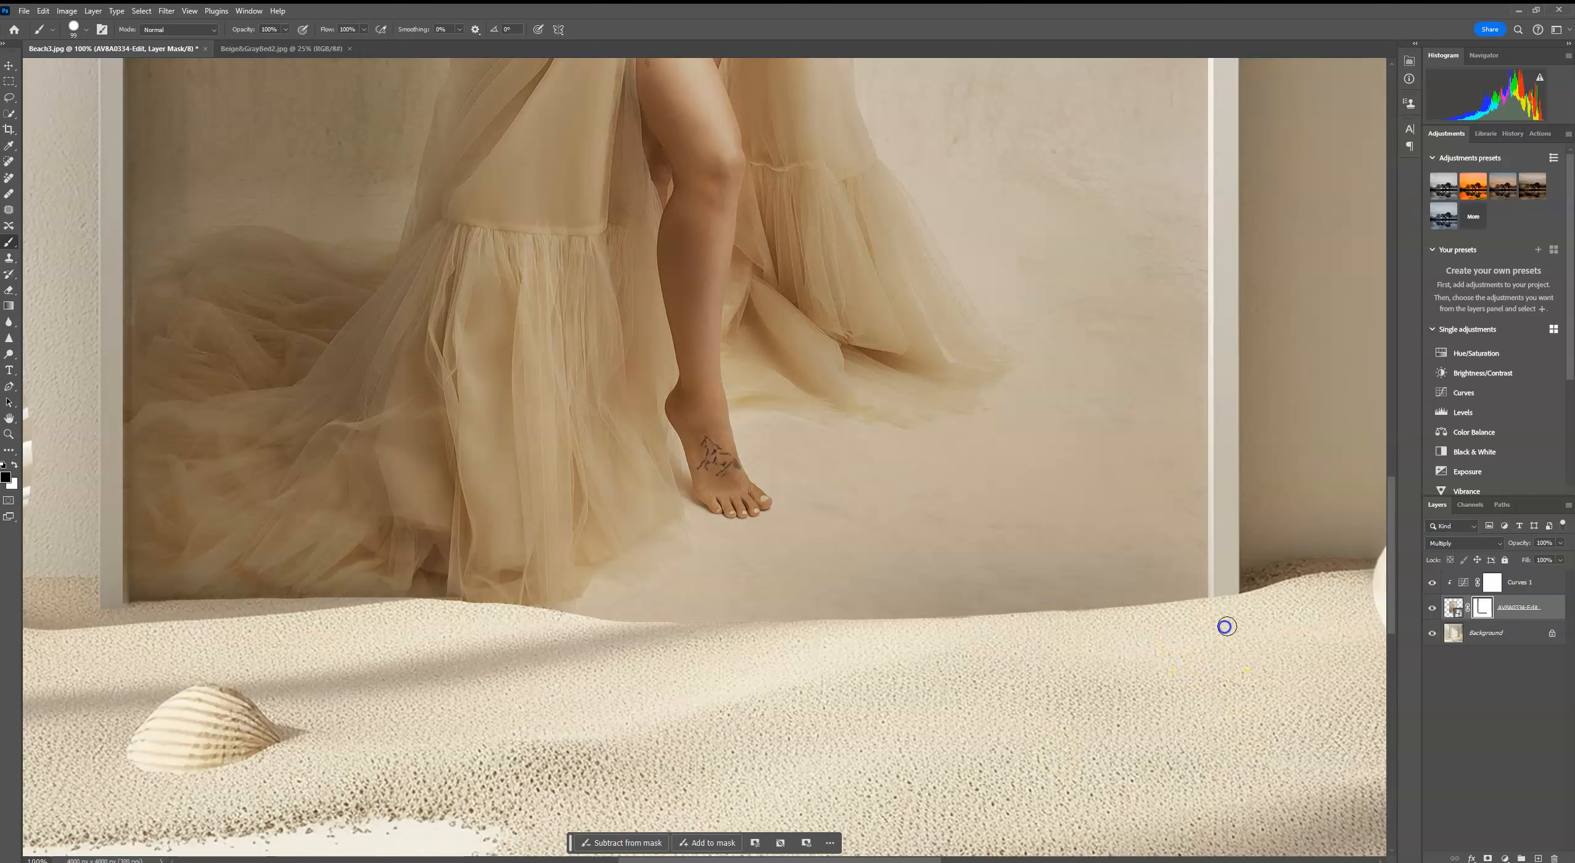
Scale the photo to 99.89% from its lower-left corner and try to warp it
{"action": "left_click", "coordinate": [10, 65]}
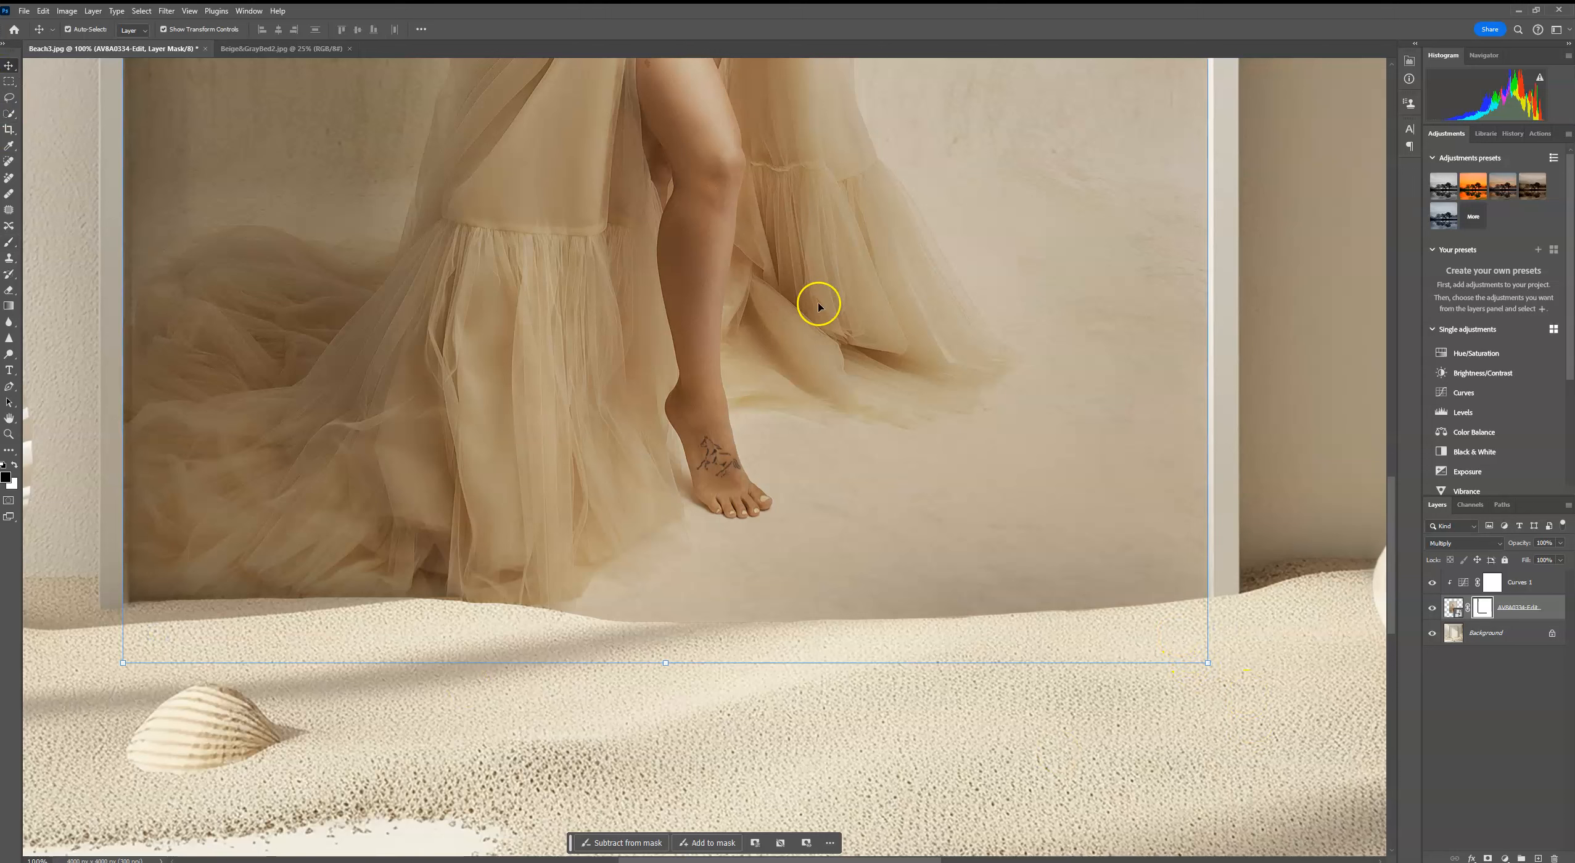
{"action": "left_click", "coordinate": [1453, 607]}
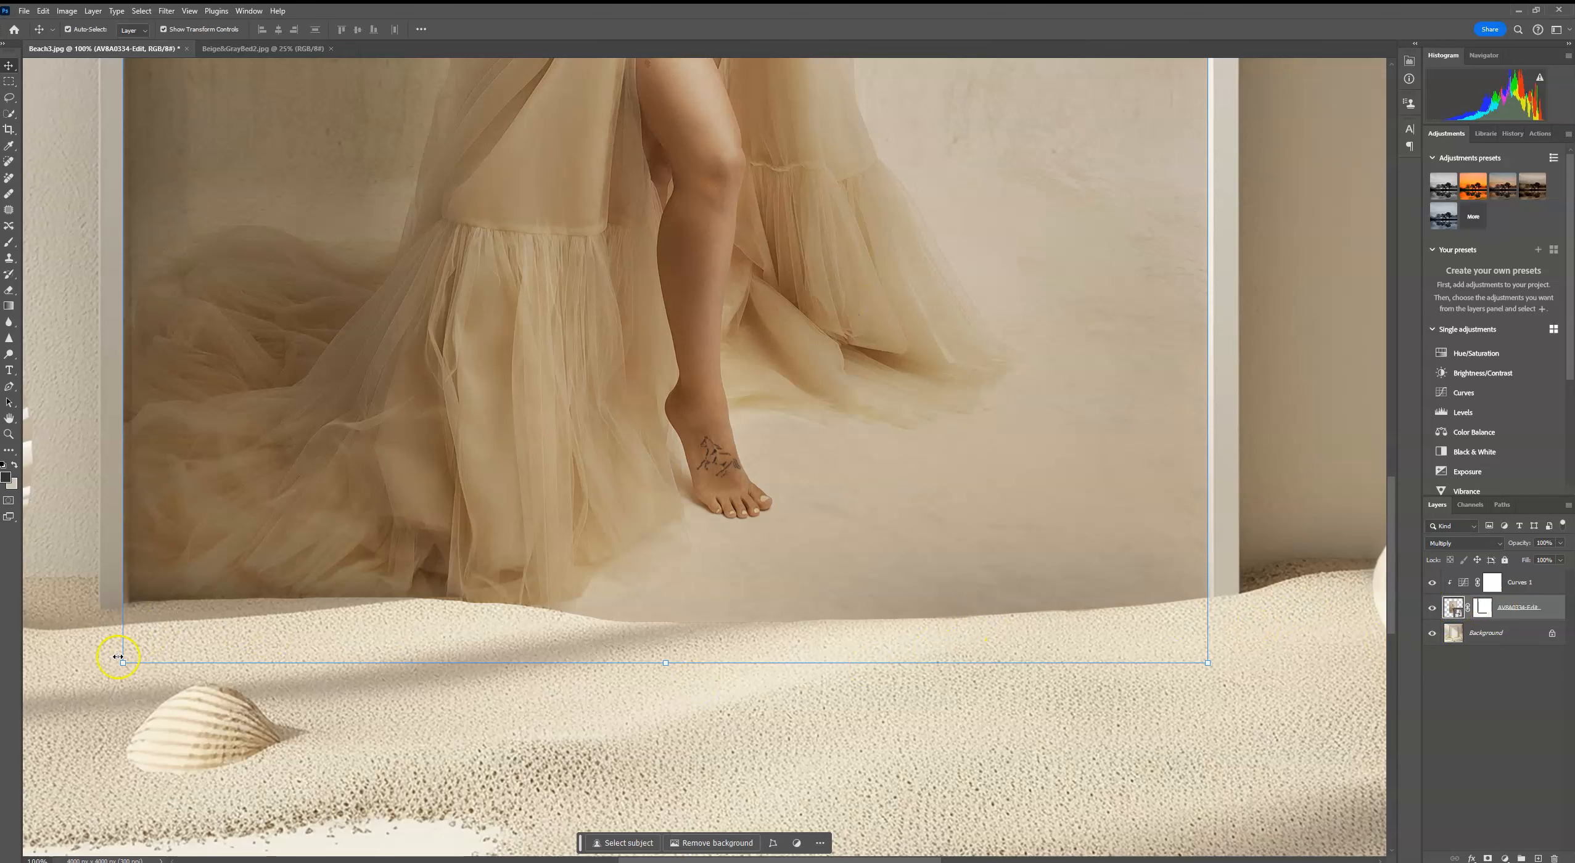
{"action": "left_click_drag", "start_coordinate": [124, 664], "coordinate": [127, 664]}
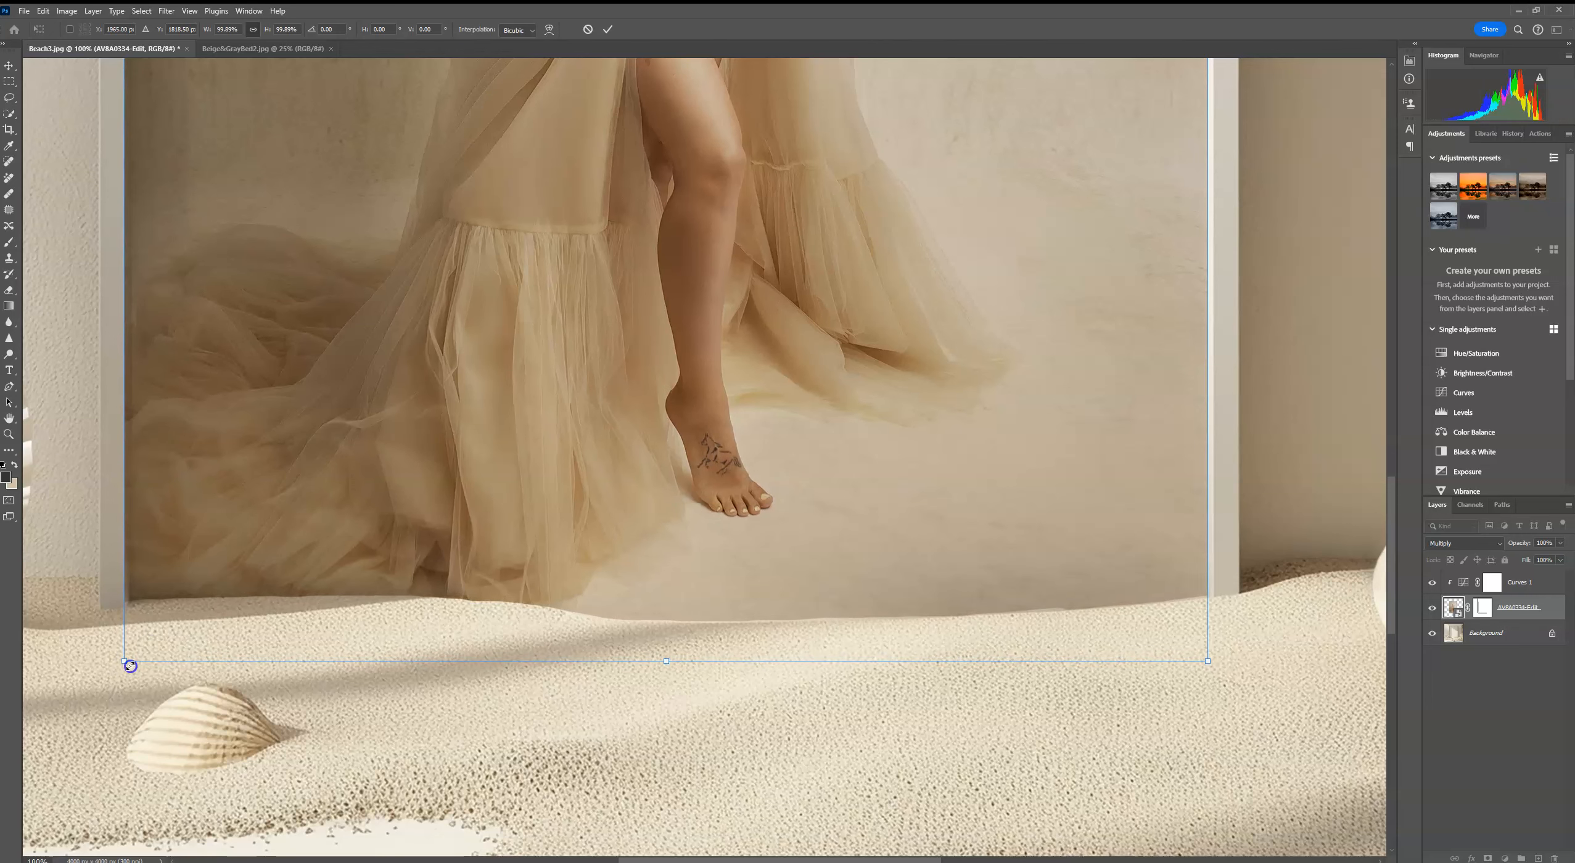
{"action": "left_click", "coordinate": [548, 31]}
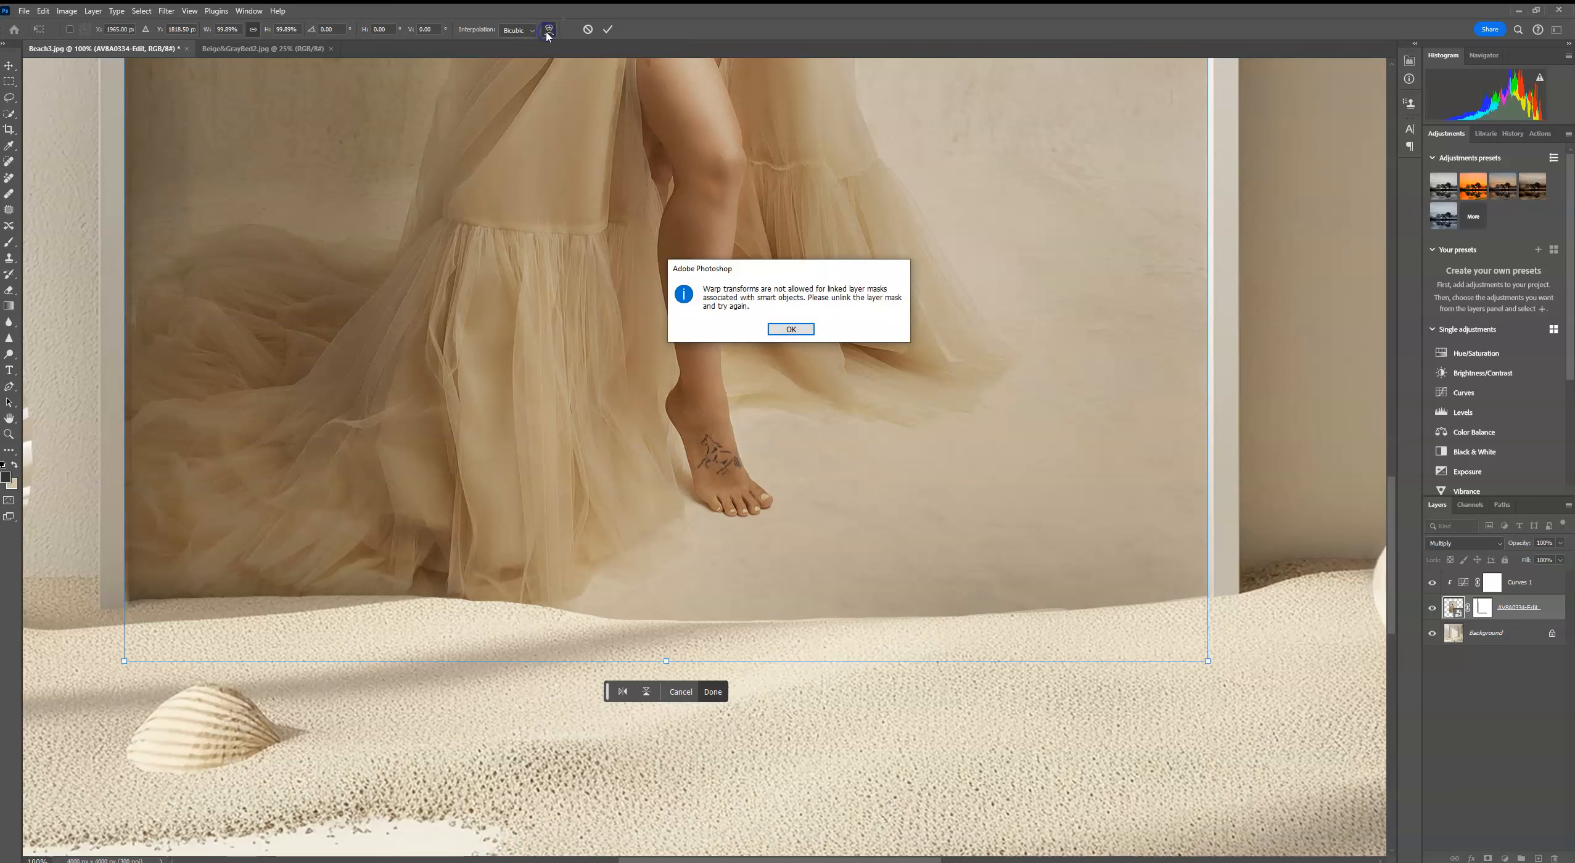
{"action": "left_click", "coordinate": [803, 329]}
Rasterize the masked photo layer
{"action": "left_click", "coordinate": [1550, 606]}
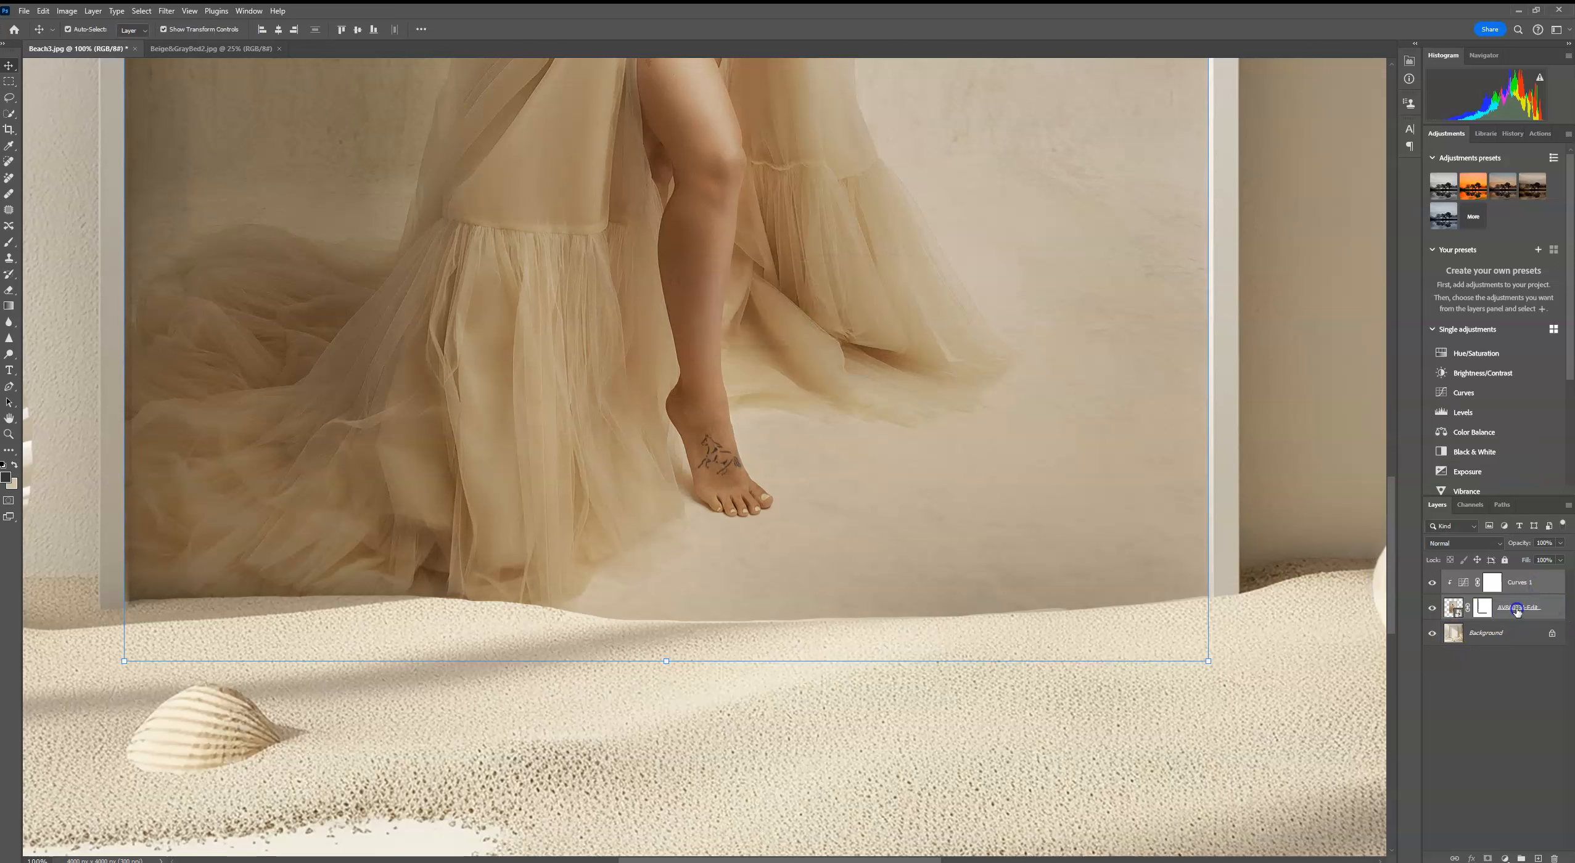
{"action": "left_click", "coordinate": [1458, 611]}
{"action": "right_click", "coordinate": [1545, 613]}
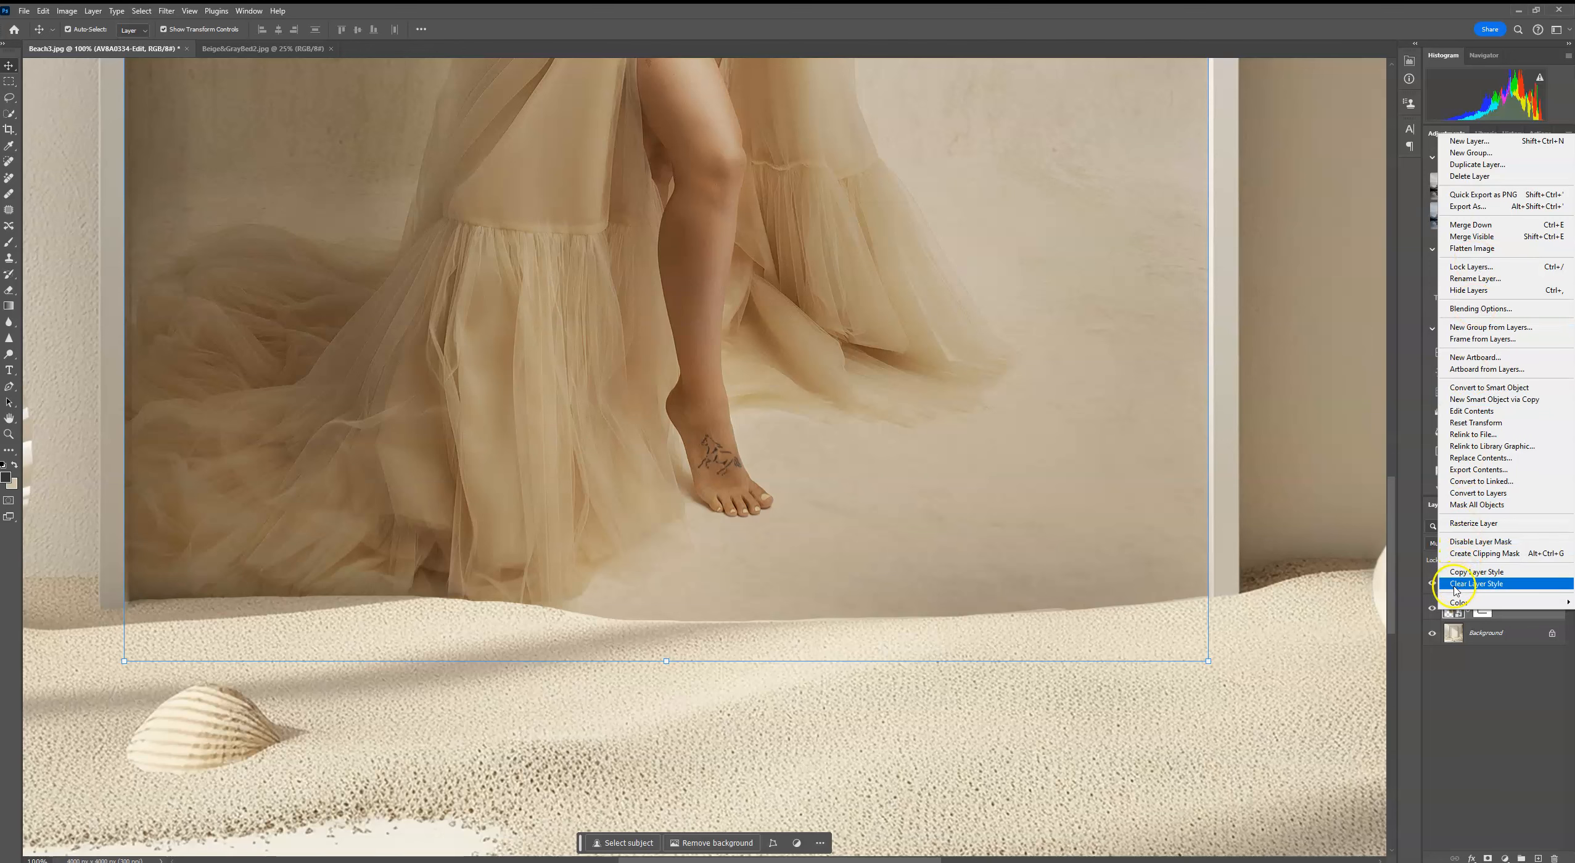
{"action": "left_click", "coordinate": [1475, 523]}
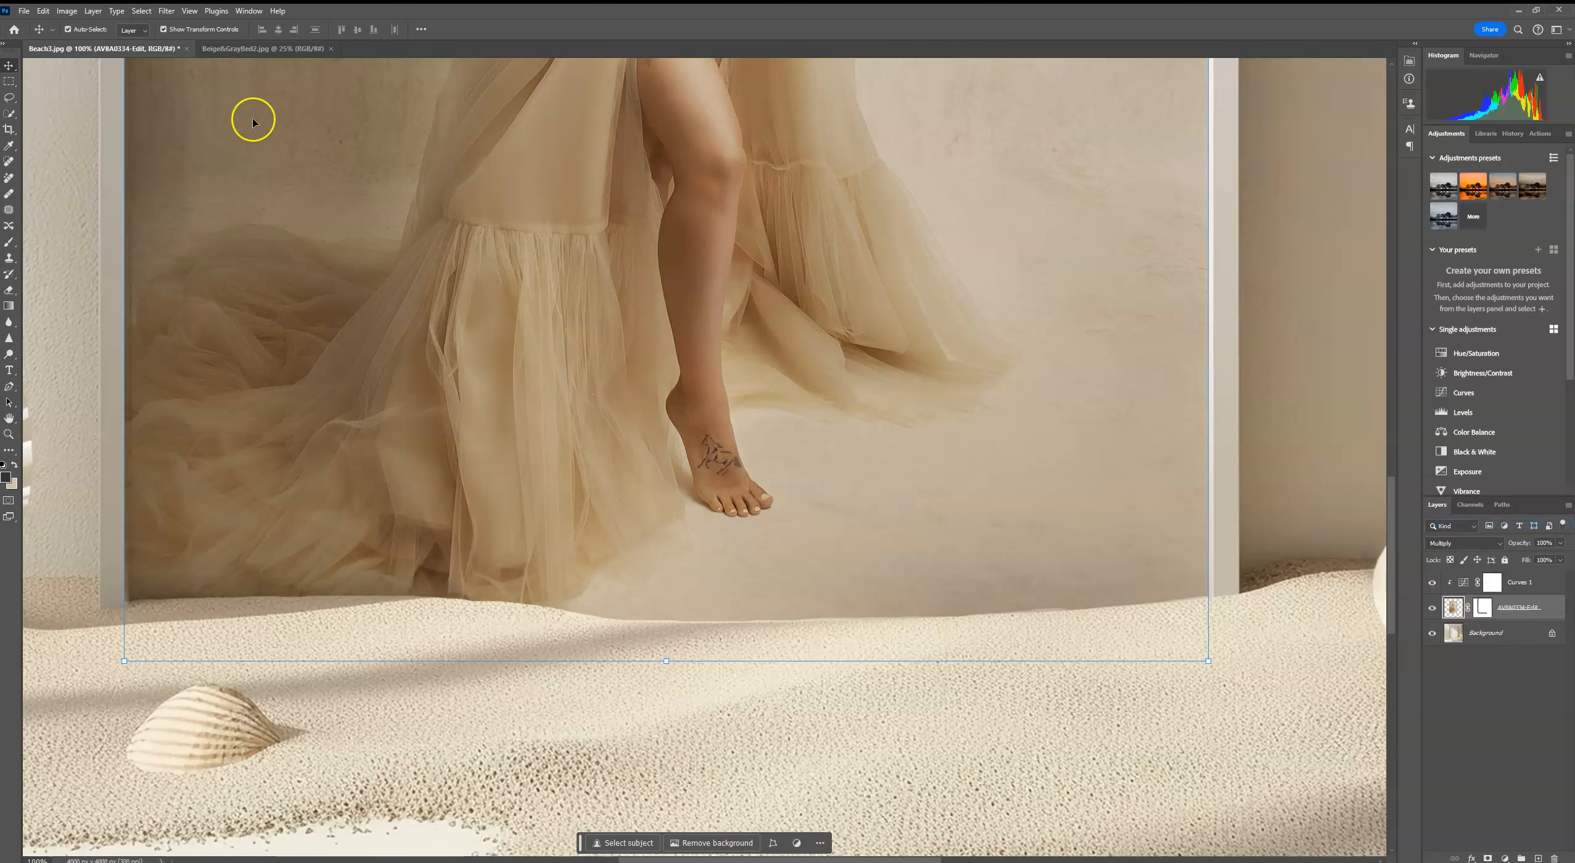
Start warping the photo layer and pull its lower-left edge in line with the frame's inner edge
{"action": "left_click", "coordinate": [124, 661]}
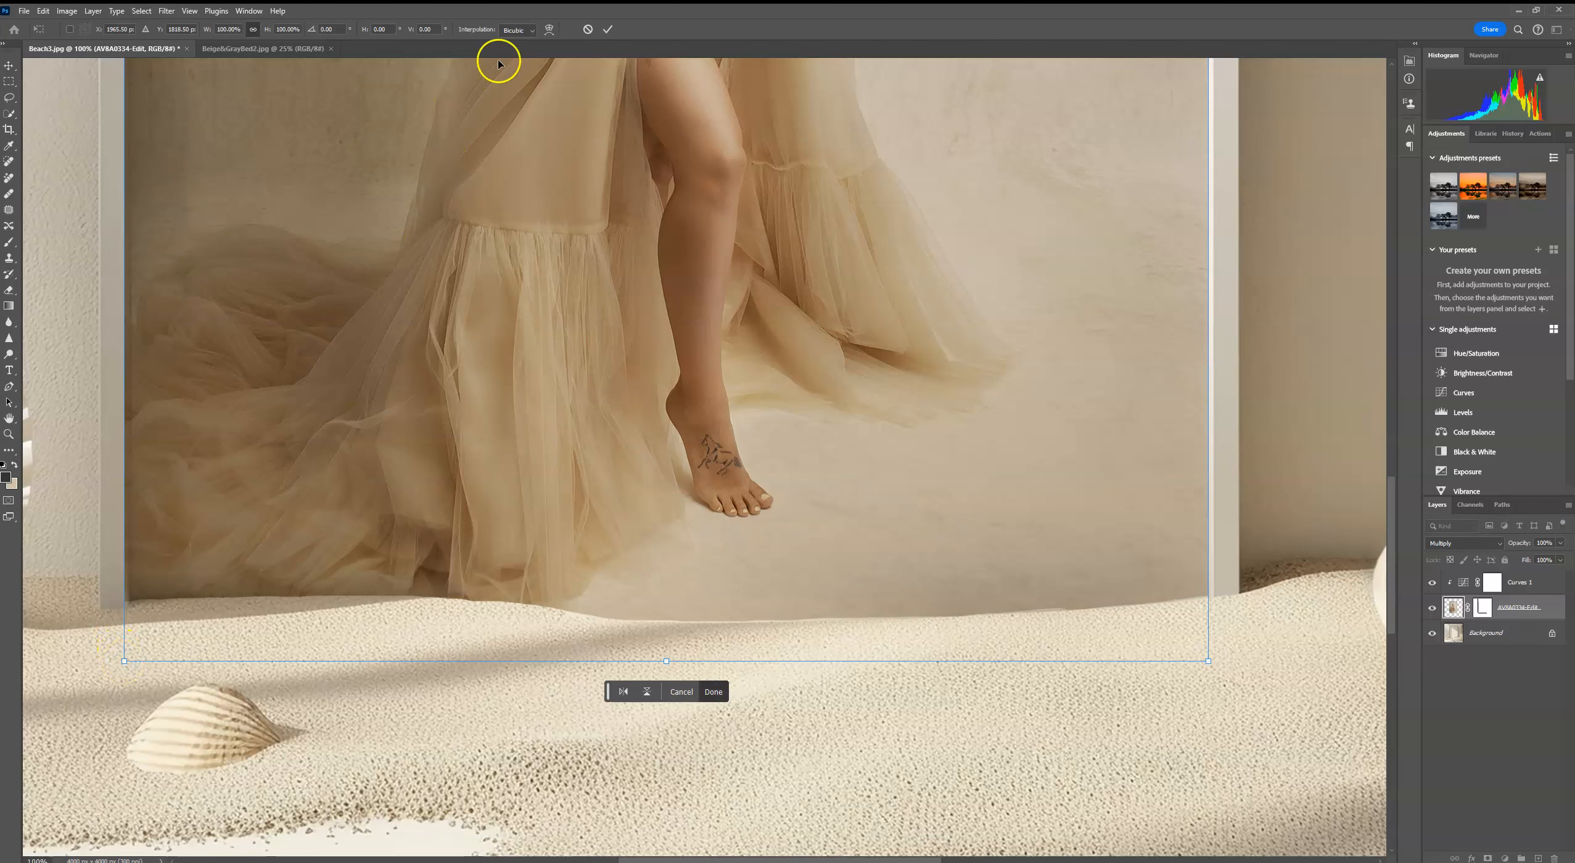
{"action": "left_click", "coordinate": [549, 29]}
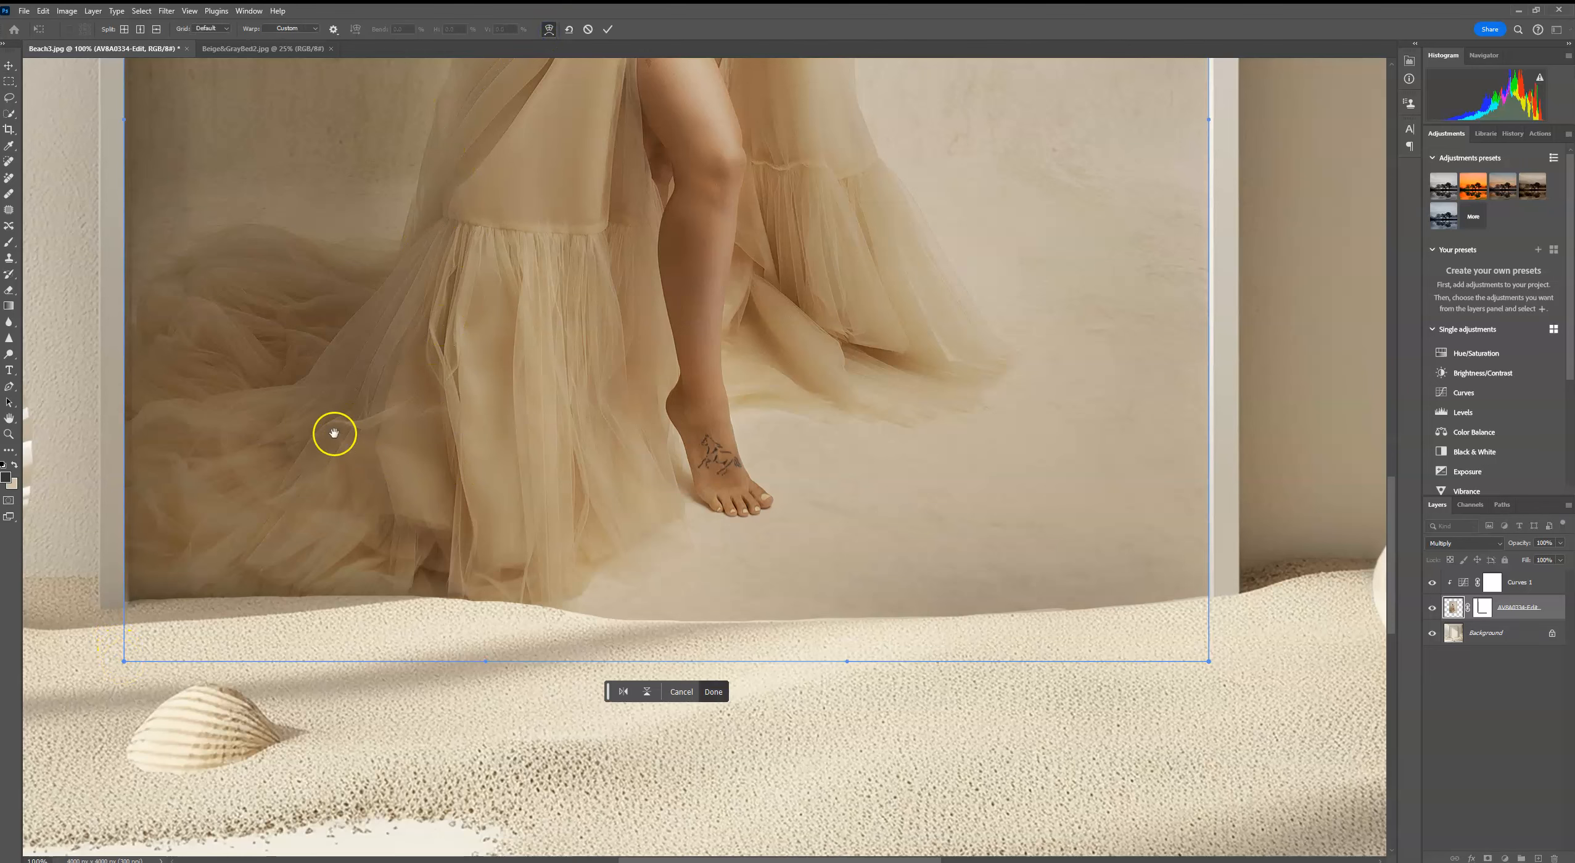
{"action": "left_click_drag", "start_coordinate": [334, 433], "coordinate": [727, 456]}
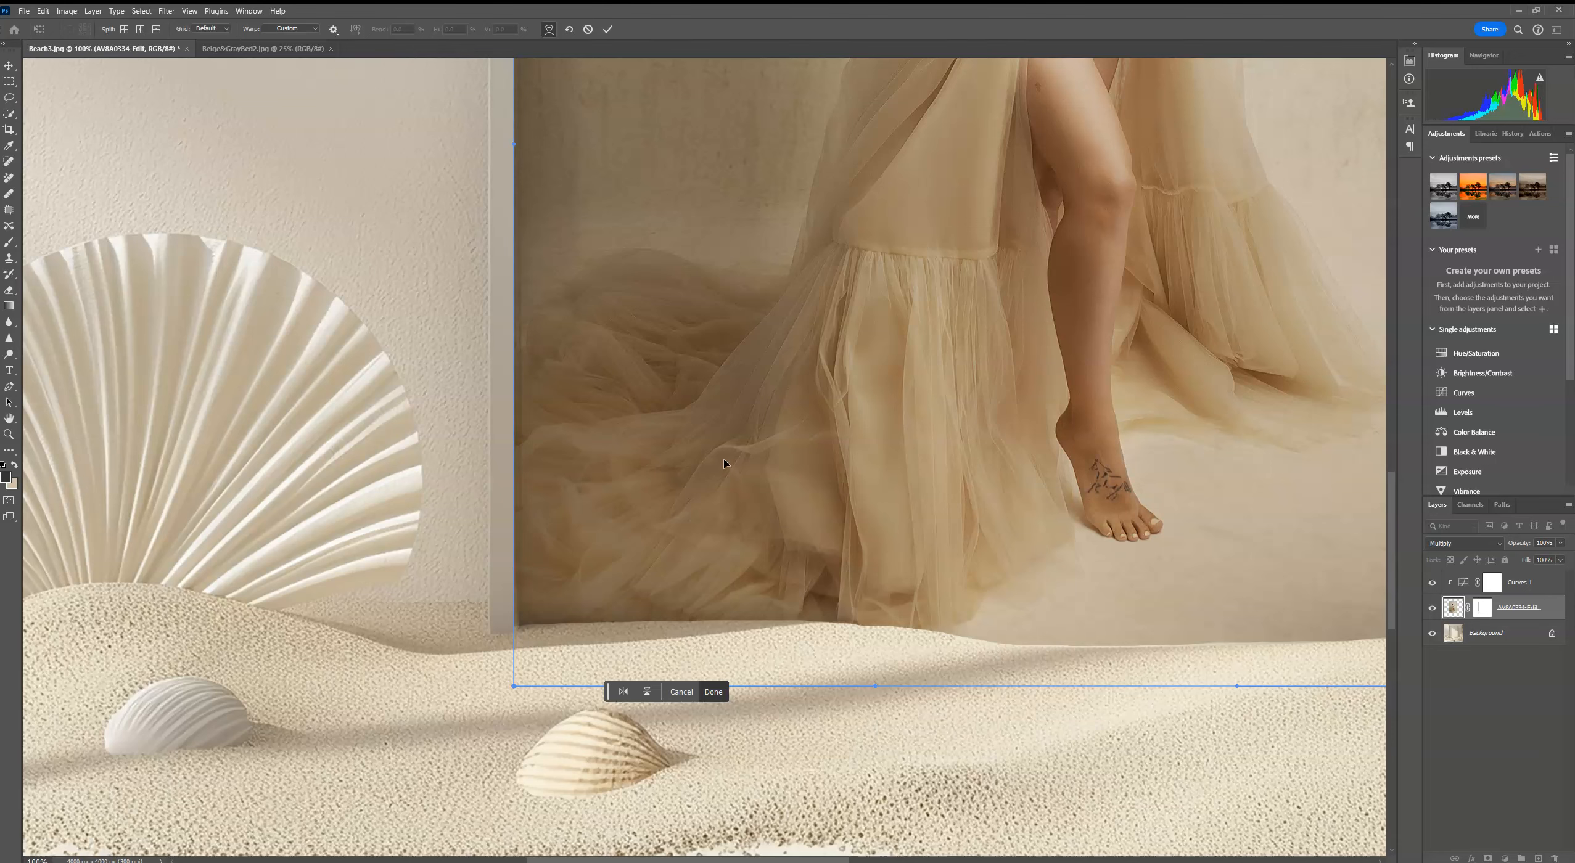
{"action": "key", "text": "alt"}
{"action": "key", "text": "ctrl+plus"}
{"action": "left_click_drag", "start_coordinate": [341, 741], "coordinate": [354, 741]}
Warp the photo's left edge and upper-left corner to meet the inside of the frame
{"action": "left_click_drag", "start_coordinate": [407, 496], "coordinate": [422, 706]}
{"action": "left_click_drag", "start_coordinate": [433, 124], "coordinate": [443, 455]}
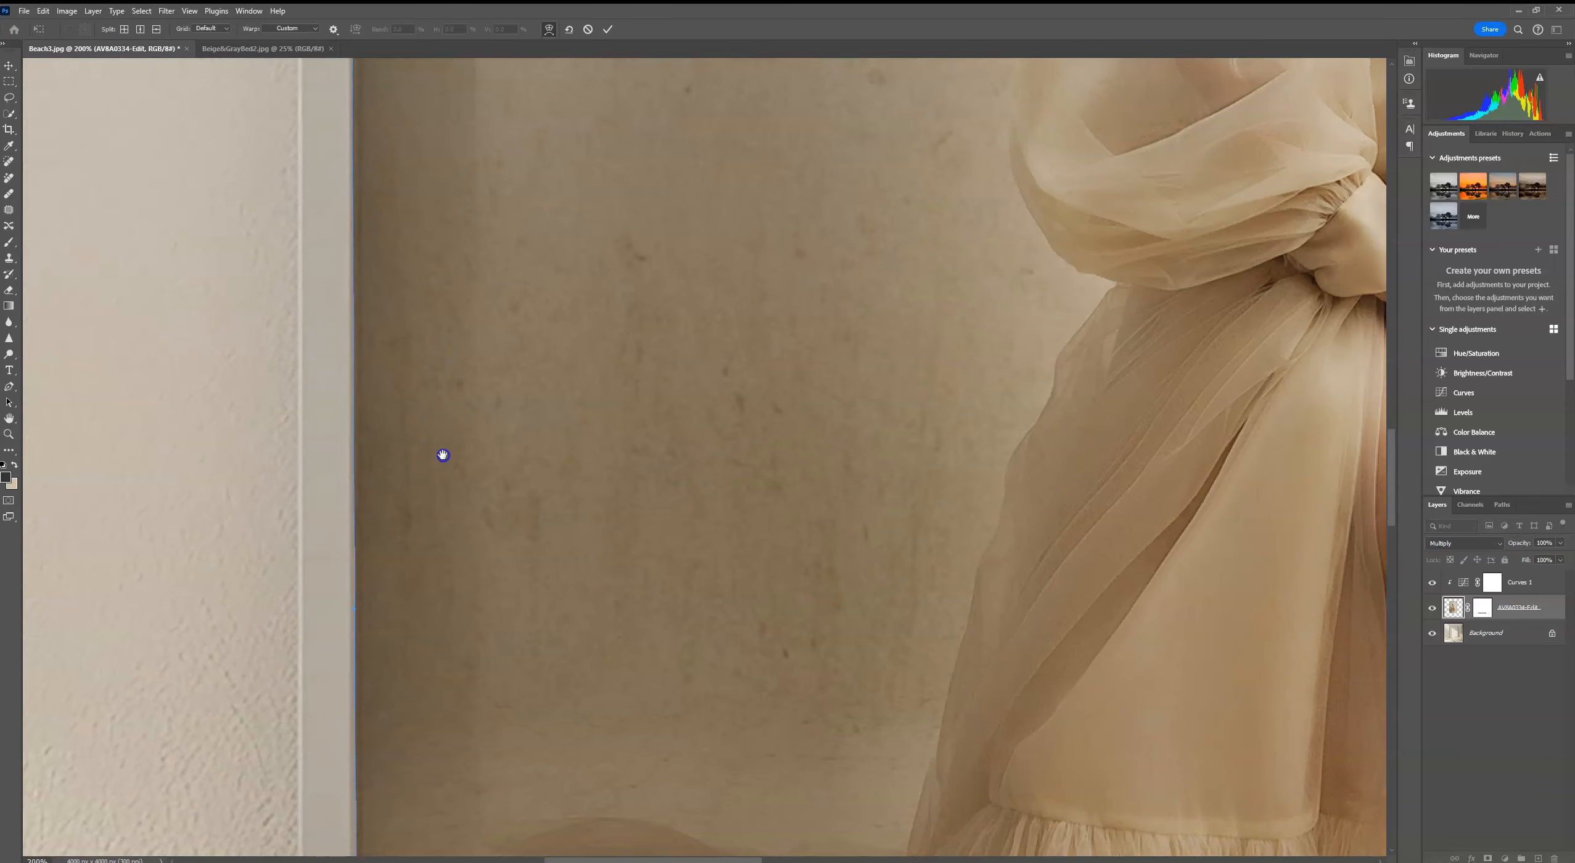
{"action": "left_click_drag", "start_coordinate": [387, 352], "coordinate": [430, 746]}
{"action": "left_click_drag", "start_coordinate": [422, 281], "coordinate": [425, 281]}
{"action": "left_click_drag", "start_coordinate": [457, 214], "coordinate": [491, 340]}
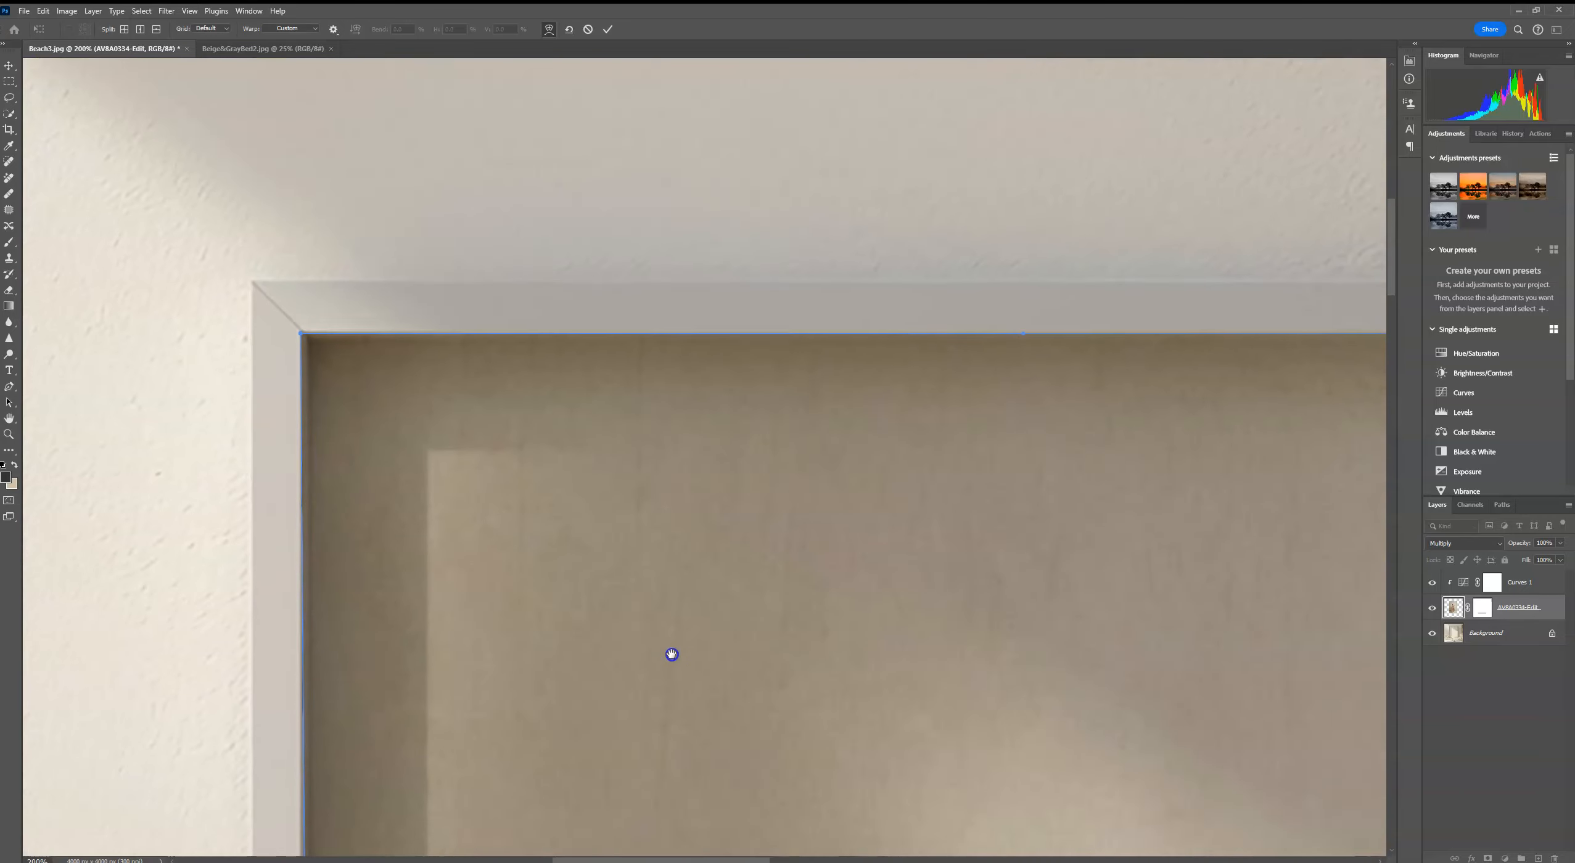
{"action": "left_click_drag", "start_coordinate": [343, 359], "coordinate": [348, 364]}
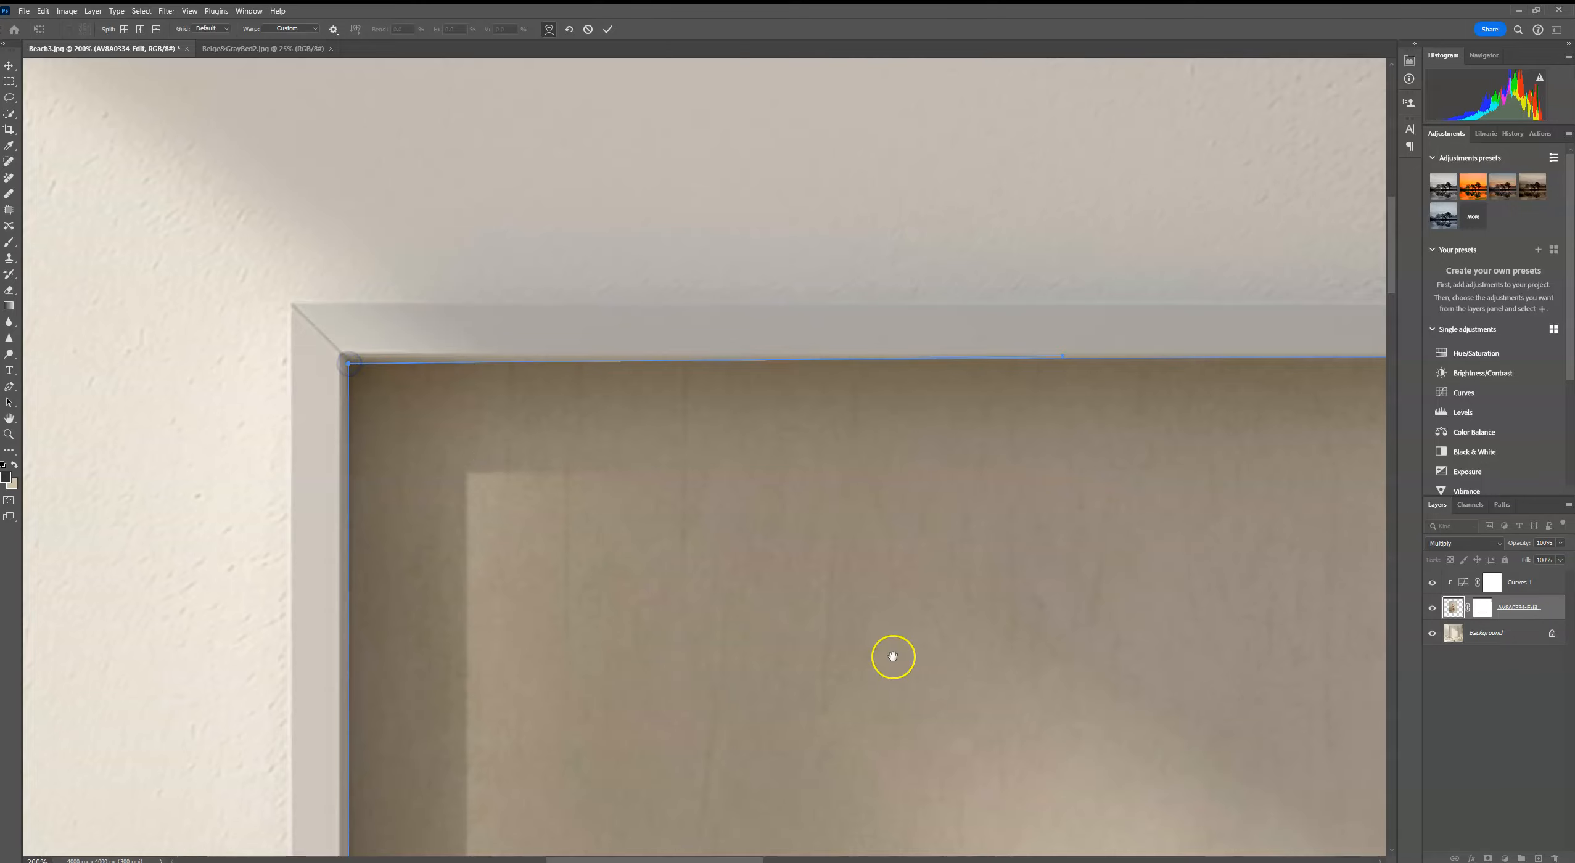
Warp the photo's upper-right corner down to line up with the frame's inner corner
{"action": "left_click_drag", "start_coordinate": [893, 657], "coordinate": [707, 274]}
{"action": "left_click_drag", "start_coordinate": [703, 368], "coordinate": [596, 699]}
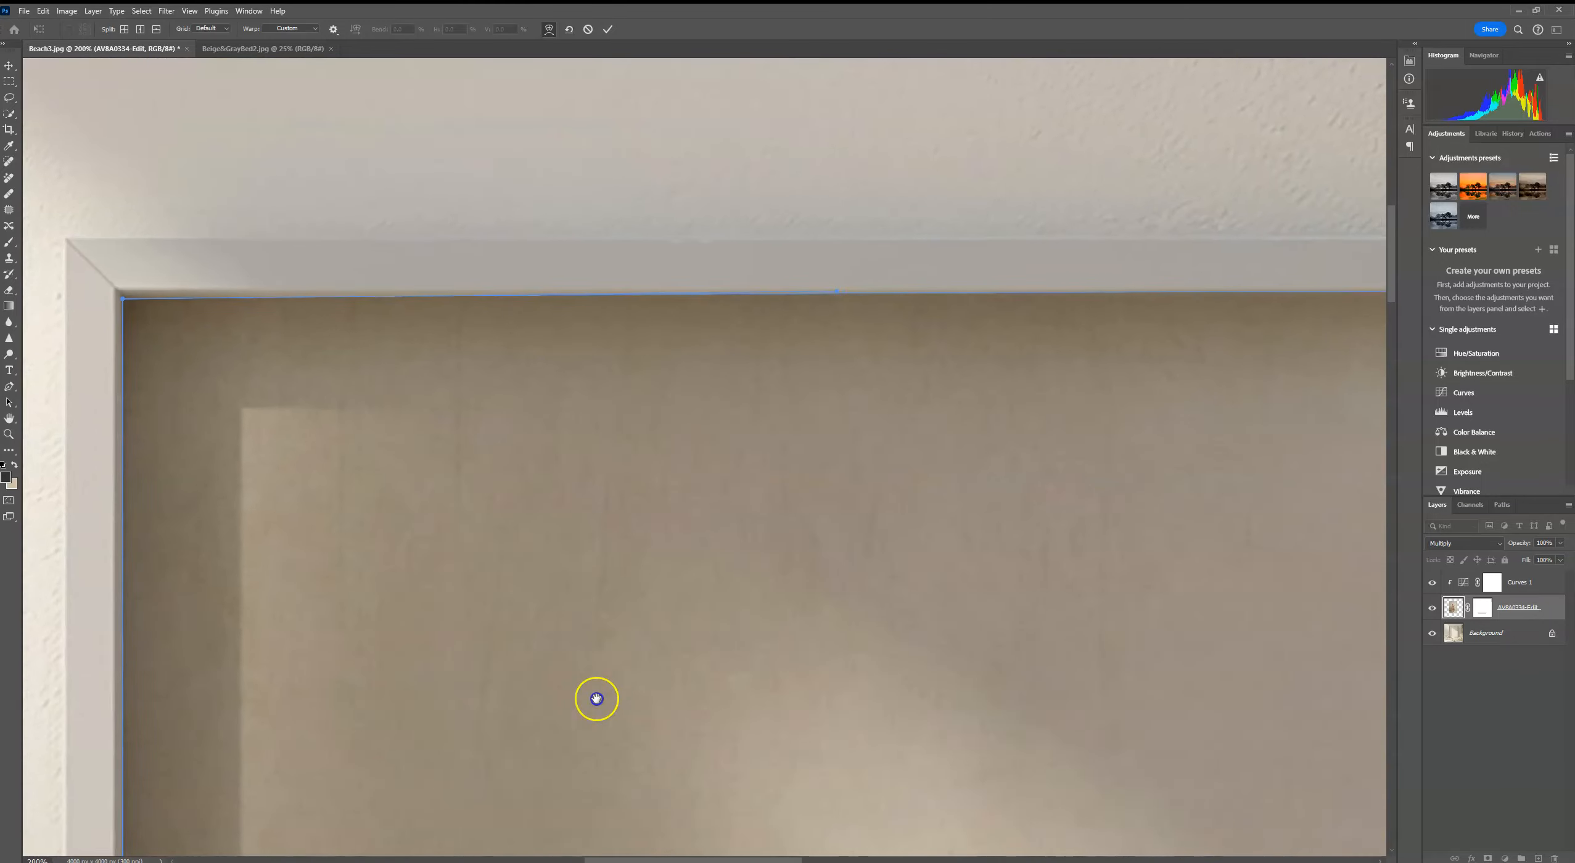
{"action": "left_click", "coordinate": [868, 471]}
{"action": "left_click_drag", "start_coordinate": [798, 301], "coordinate": [403, 437]}
{"action": "left_click_drag", "start_coordinate": [841, 332], "coordinate": [841, 344]}
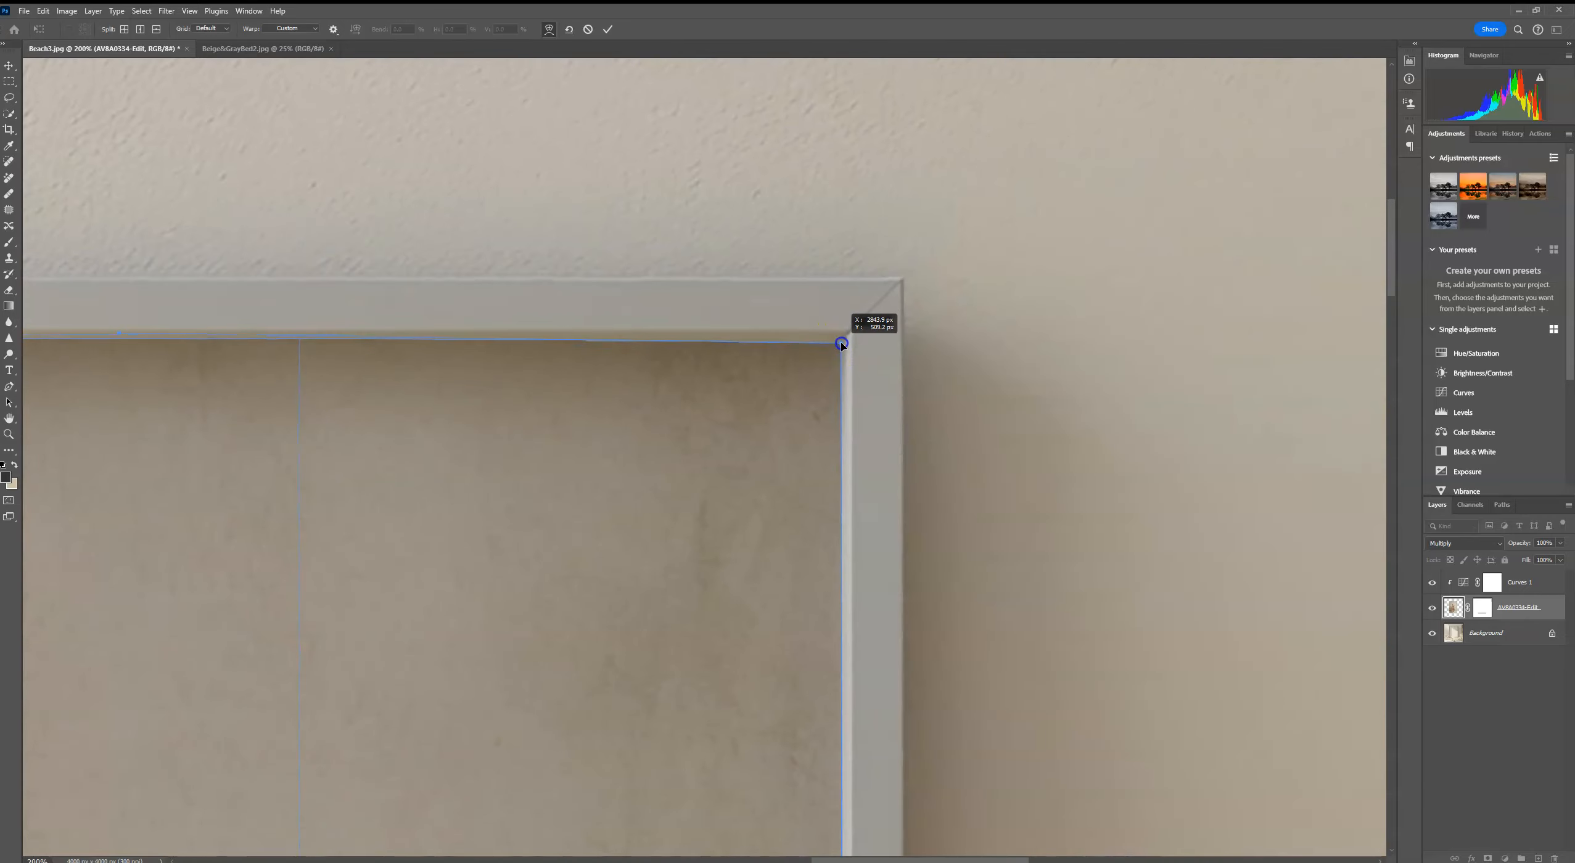
Adjust the photo's right edge along the frame's inner side and apply the warp
{"action": "left_click_drag", "start_coordinate": [754, 758], "coordinate": [745, 632]}
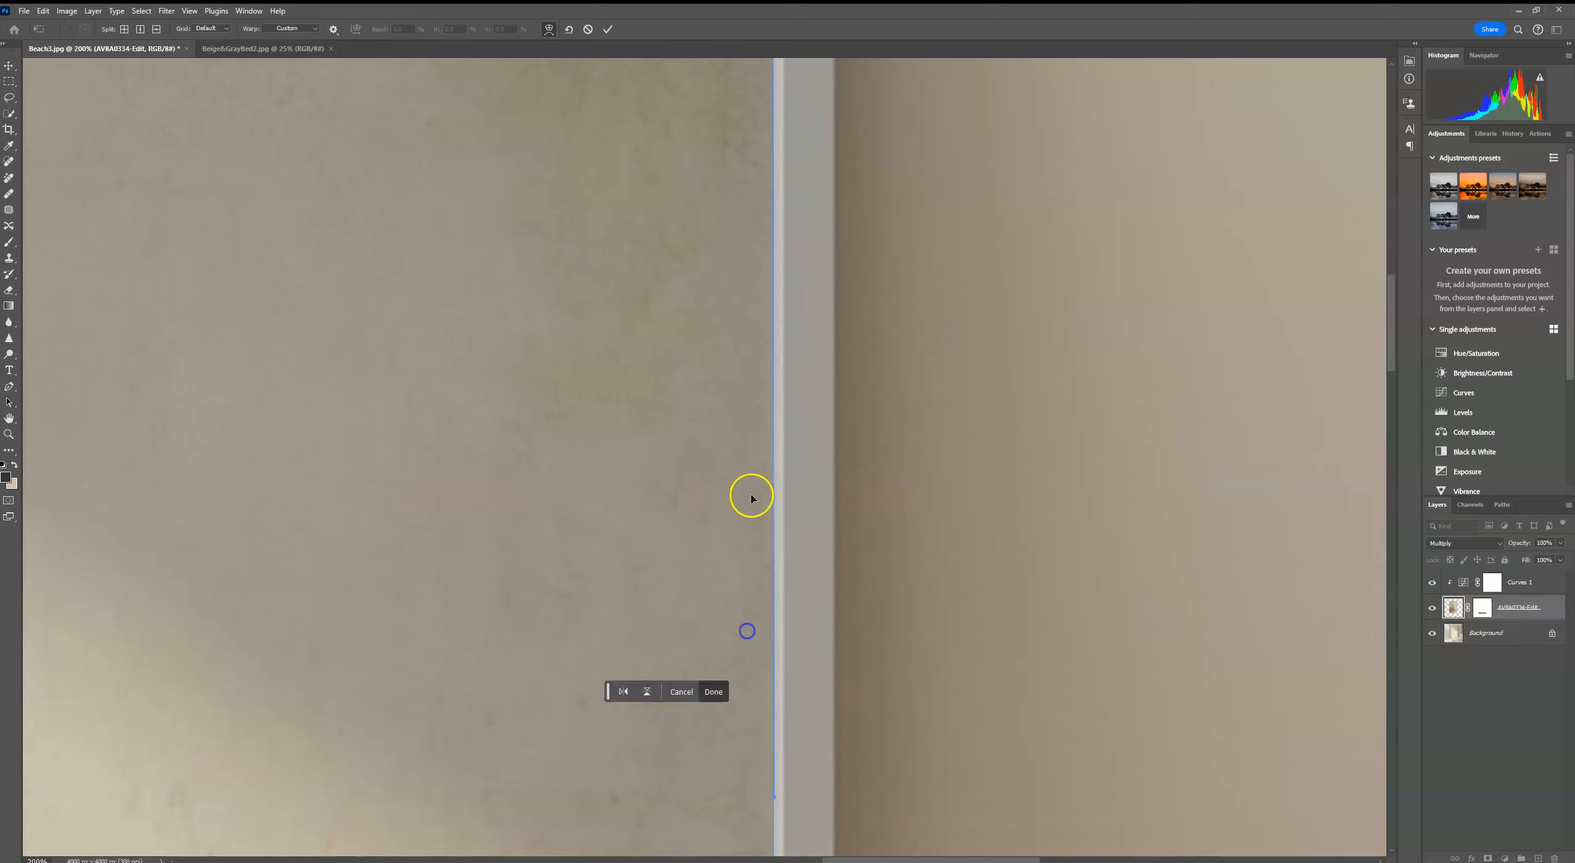
{"action": "mouse_move", "coordinate": [759, 471]}
{"action": "left_mouse_down"}
{"action": "mouse_move", "coordinate": [727, 481]}
{"action": "mouse_move", "coordinate": [762, 476]}
{"action": "left_mouse_up"}
{"action": "left_click_drag", "start_coordinate": [780, 675], "coordinate": [786, 204]}
{"action": "left_click_drag", "start_coordinate": [754, 691], "coordinate": [743, 166]}
{"action": "left_click_drag", "start_coordinate": [764, 709], "coordinate": [804, 117]}
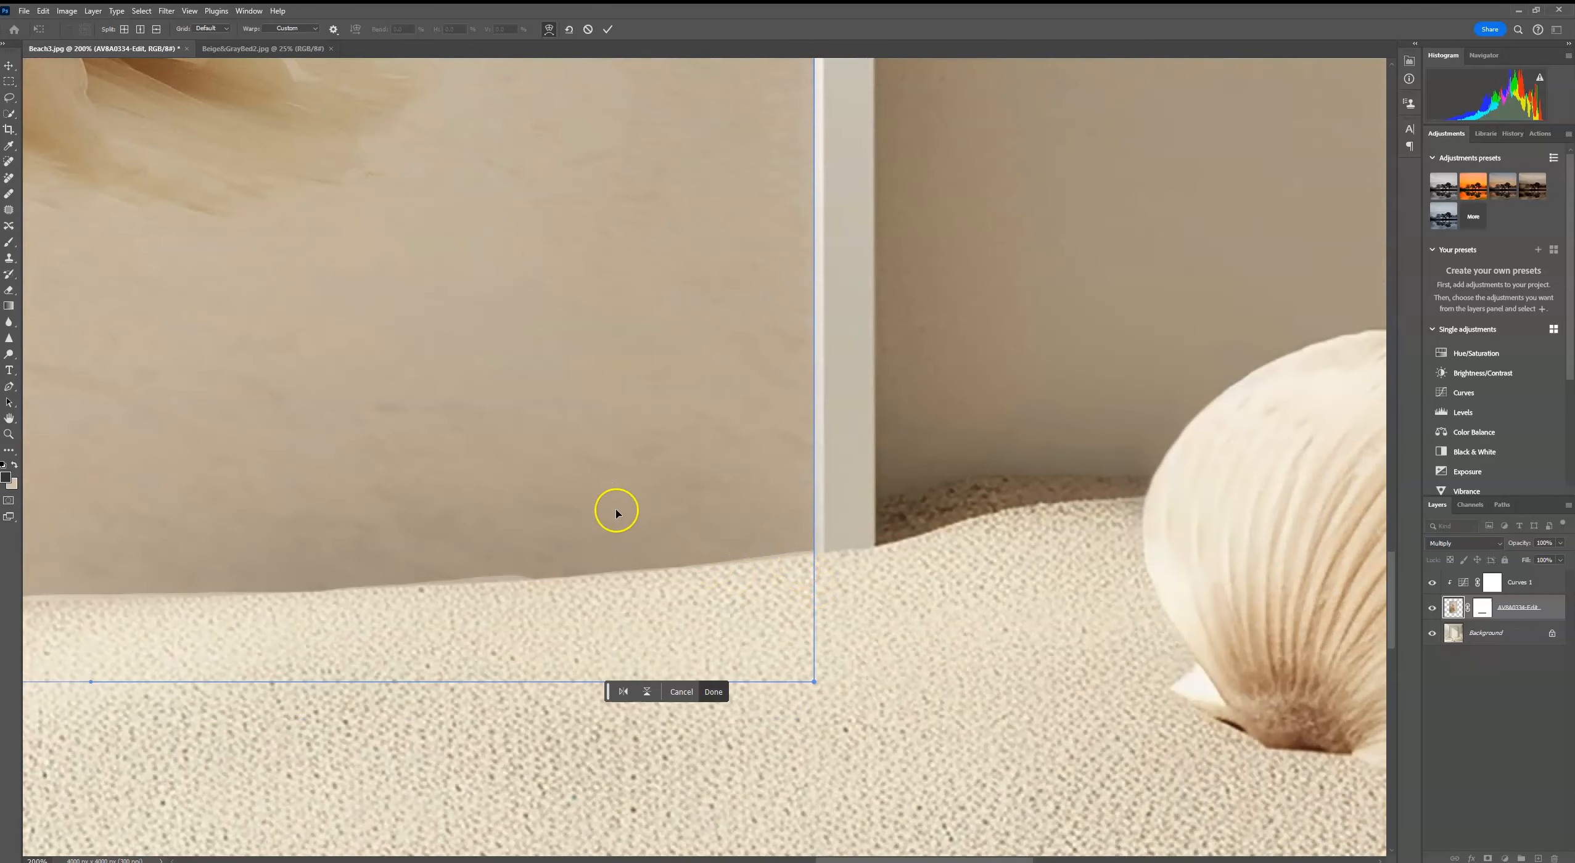
{"action": "key", "text": "ctrl+minus"}
{"action": "key", "text": "ctrl+minus"}
{"action": "key", "text": "ctrl+minus"}
{"action": "key", "text": "ctrl+minus"}
{"action": "key", "text": "ctrl+minus"}
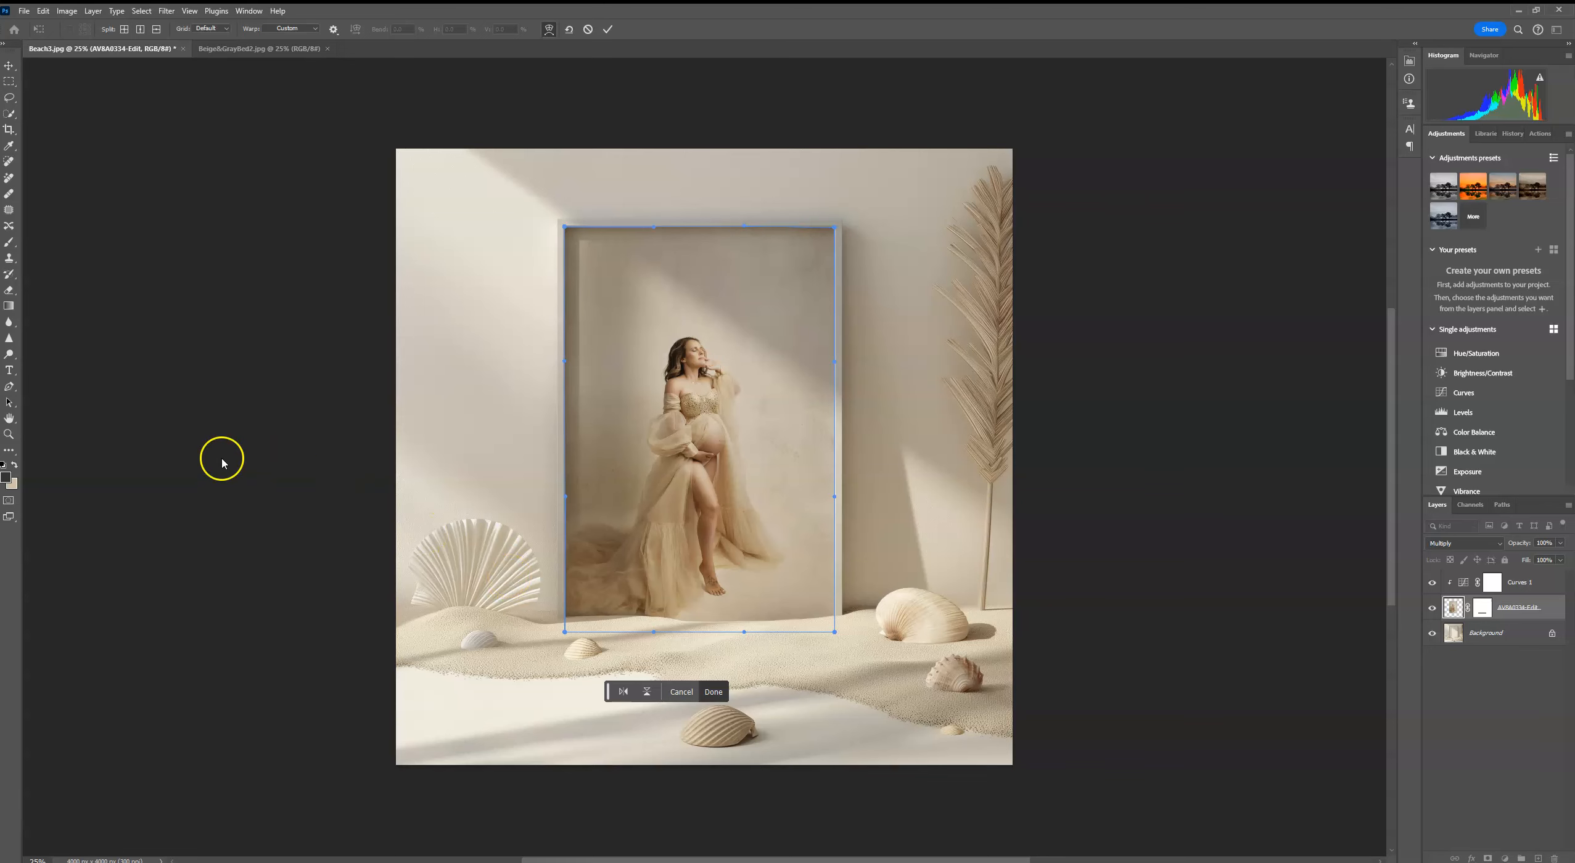
{"action": "key", "text": "Return"}
{"action": "left_click", "coordinate": [8, 81]}
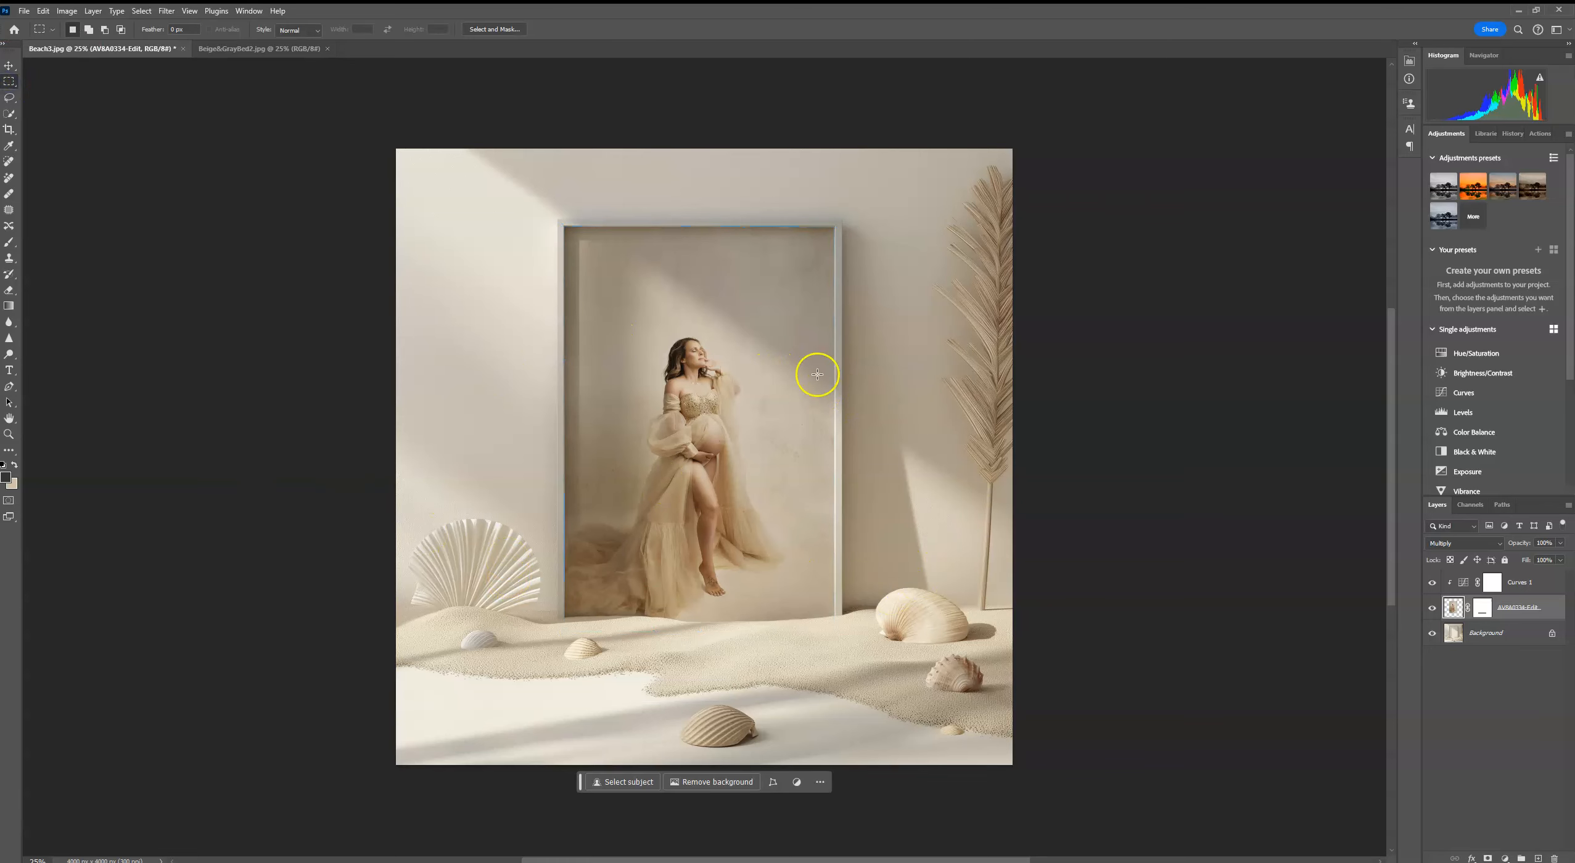
Warp the photo's upper-right corner again to fit tightly into the frame's corner, apply it and deselect the layer
{"action": "key", "text": "ctrl+plus"}
{"action": "key", "text": "ctrl+plus"}
{"action": "key", "text": "ctrl+plus"}
{"action": "key", "text": "ctrl+plus"}
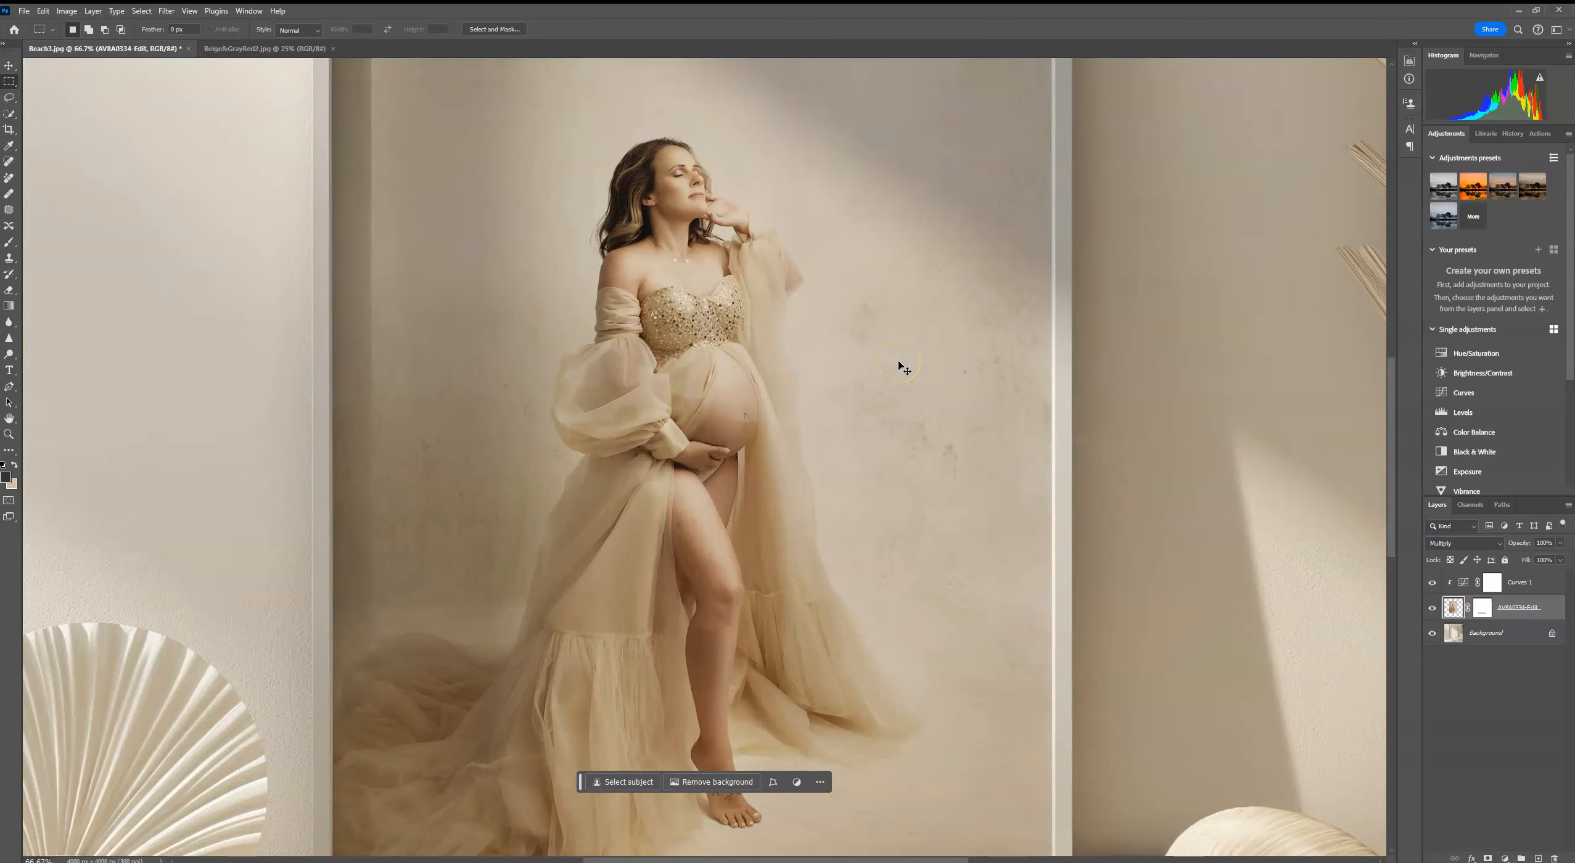
{"action": "left_click_drag", "start_coordinate": [915, 307], "coordinate": [973, 616]}
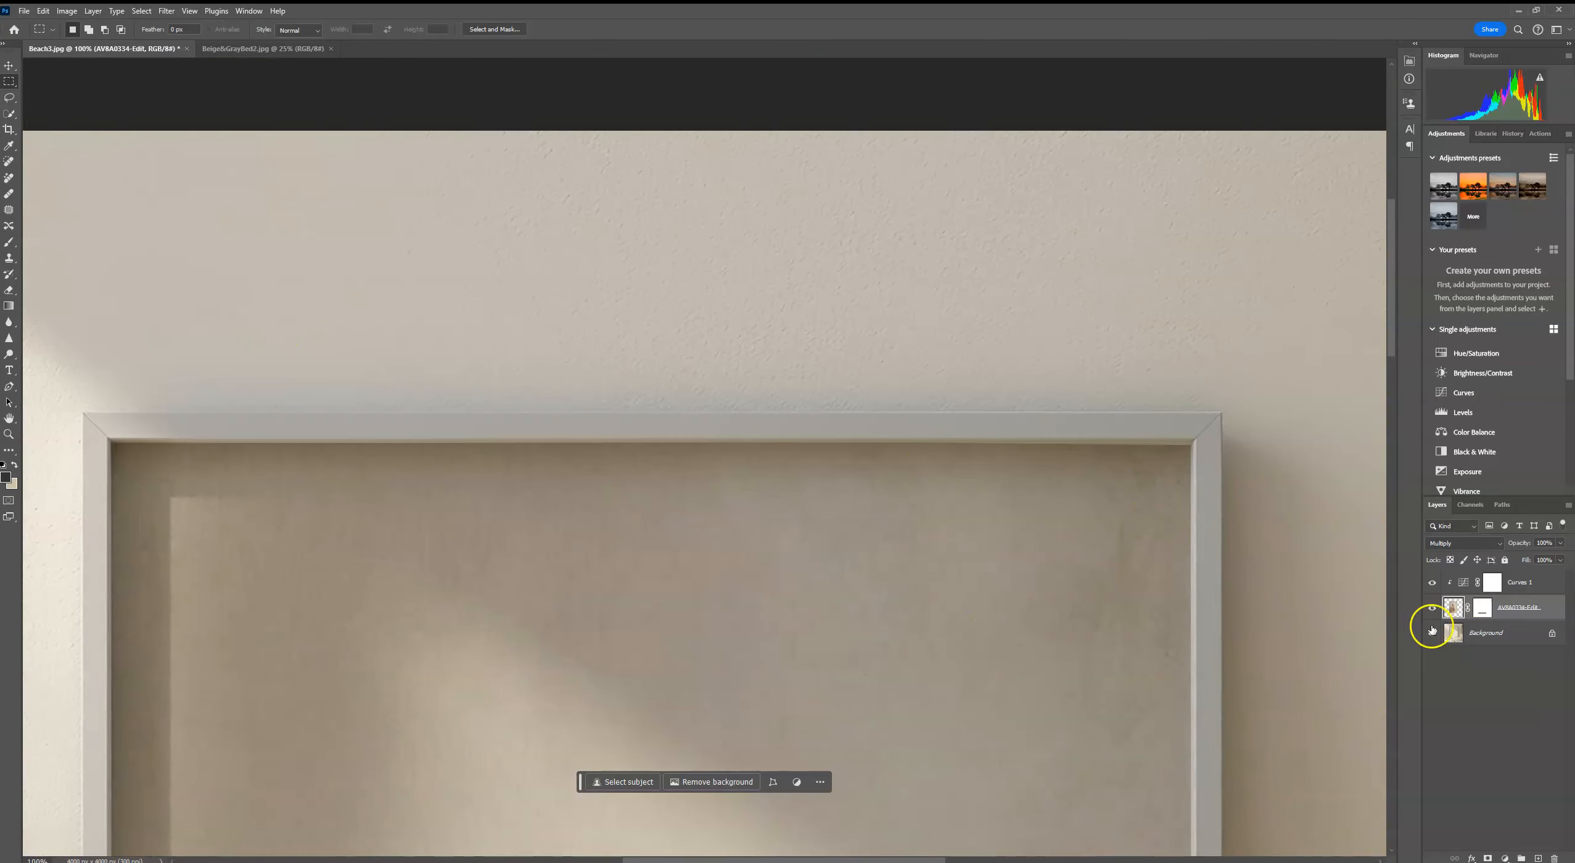
{"action": "left_click", "coordinate": [8, 66]}
{"action": "left_click", "coordinate": [1191, 443]}
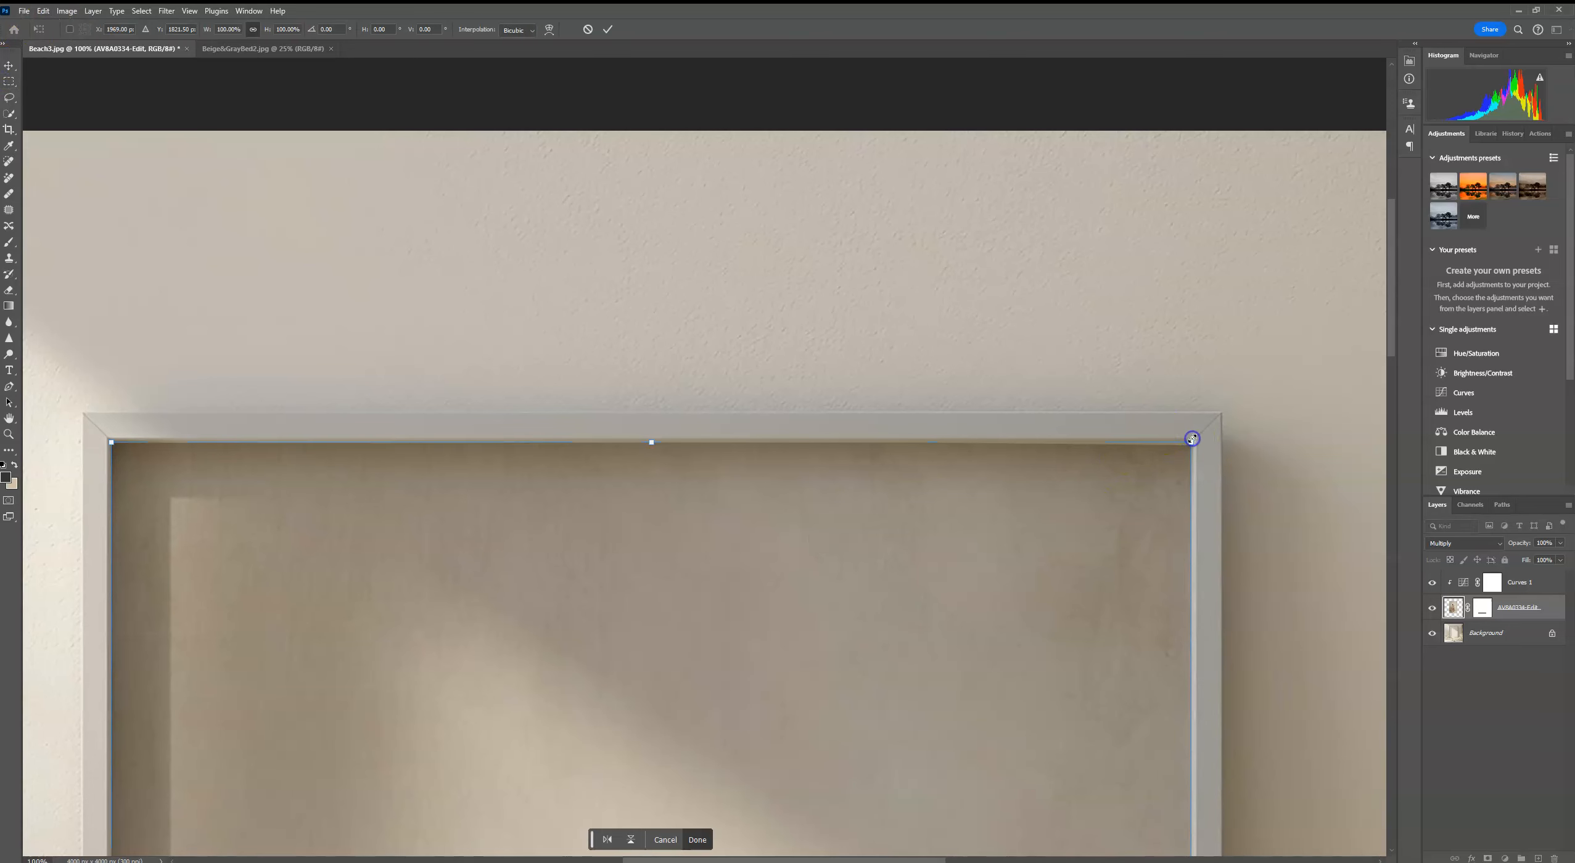
{"action": "left_click", "coordinate": [549, 29]}
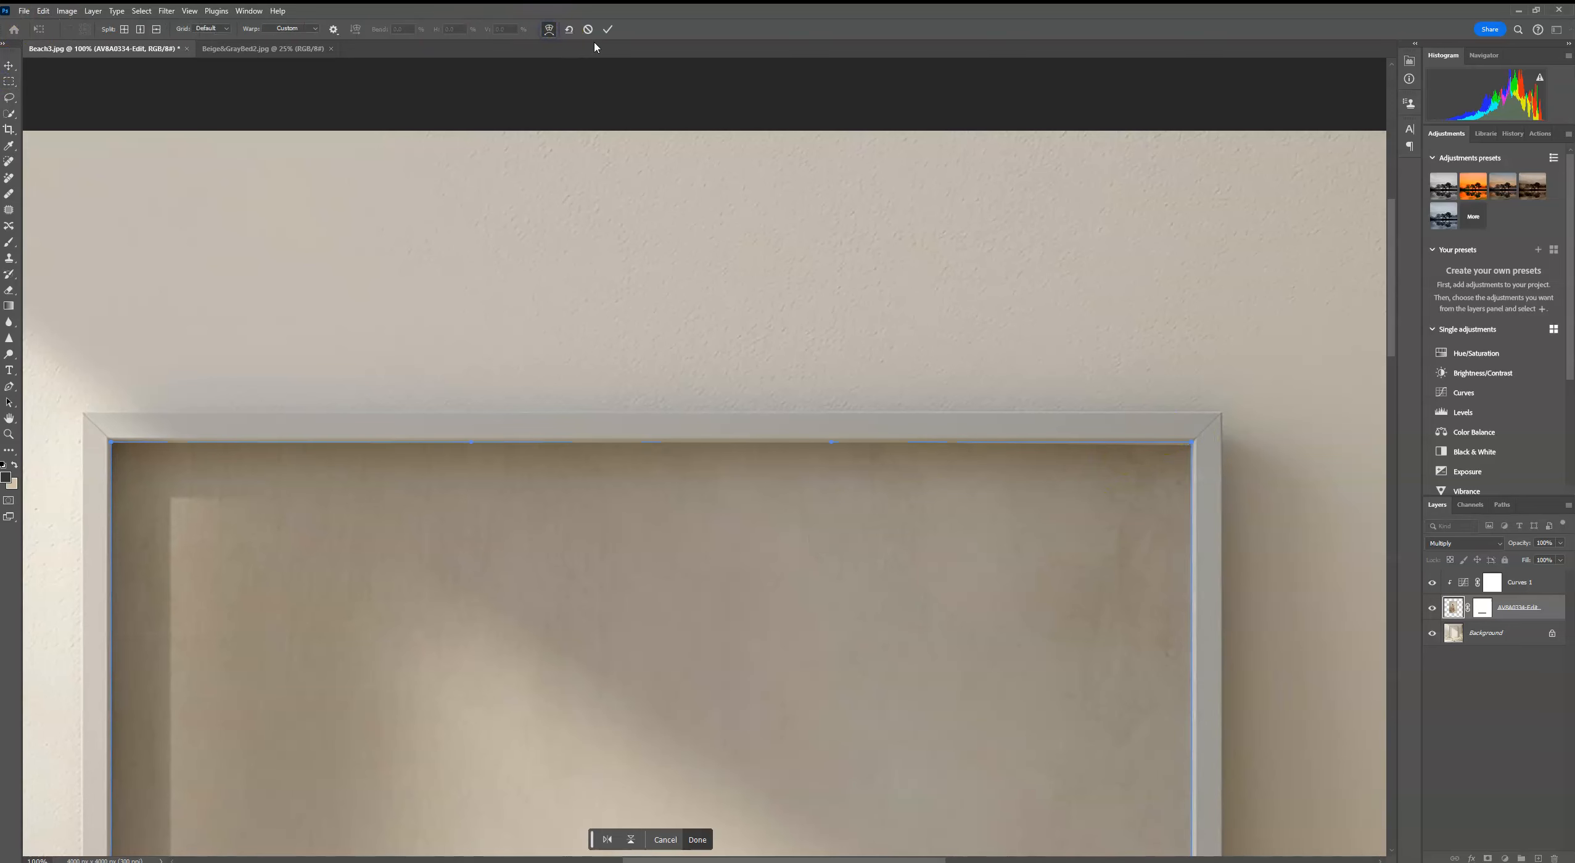
{"action": "key", "text": "ctrl+plus"}
{"action": "left_click_drag", "start_coordinate": [1155, 531], "coordinate": [652, 533]}
{"action": "left_click_drag", "start_coordinate": [1174, 428], "coordinate": [1176, 424]}
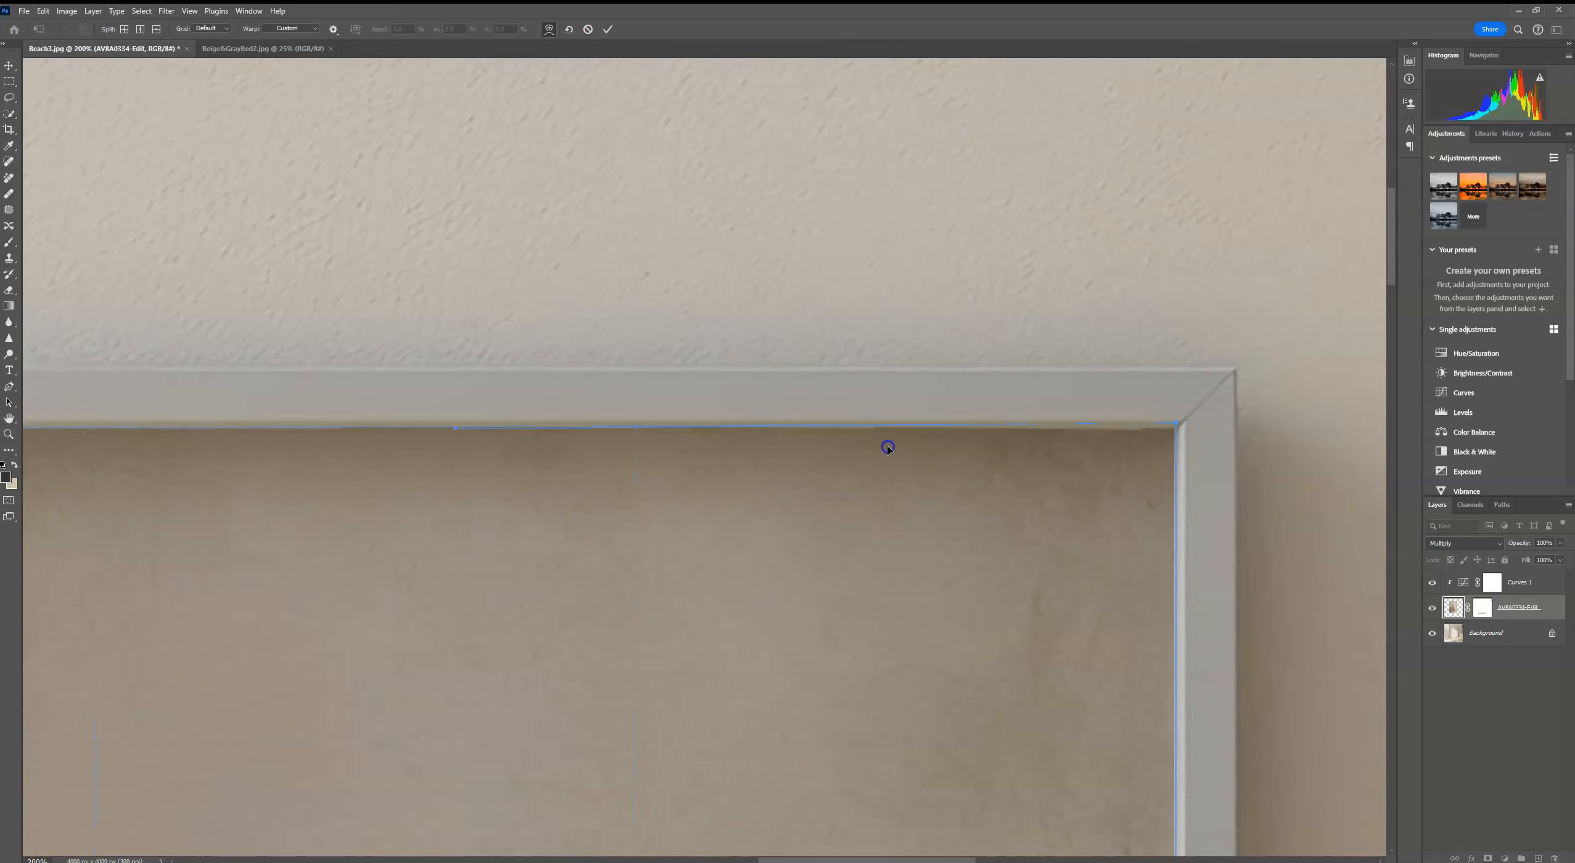
{"action": "left_click", "coordinate": [607, 29]}
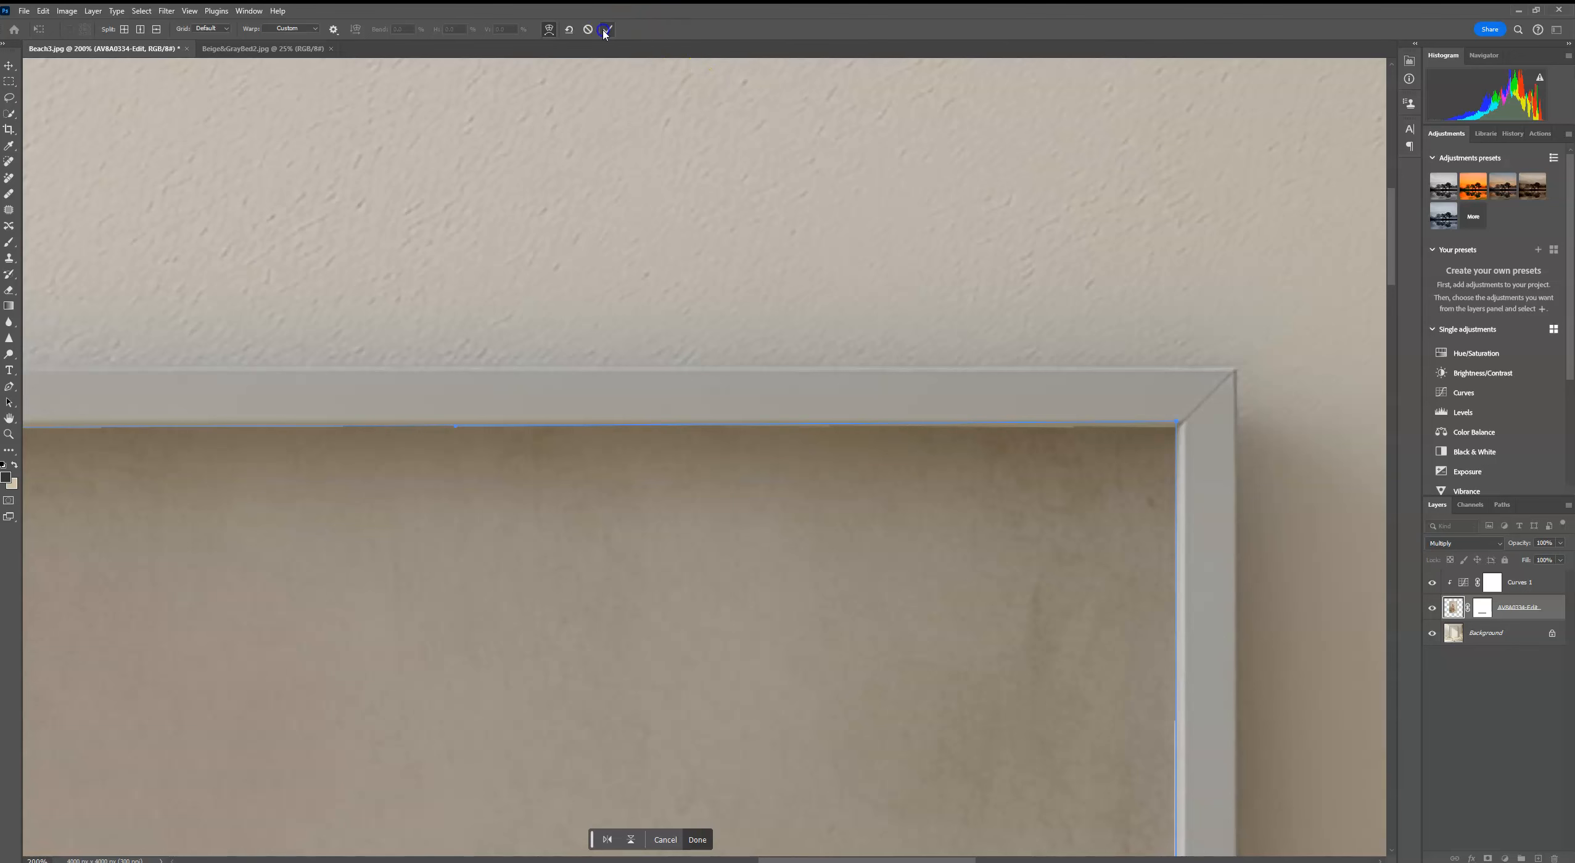
{"action": "left_click", "coordinate": [757, 127]}
{"action": "key", "text": "ctrl+0"}
{"action": "key", "text": "ctrl+minus"}
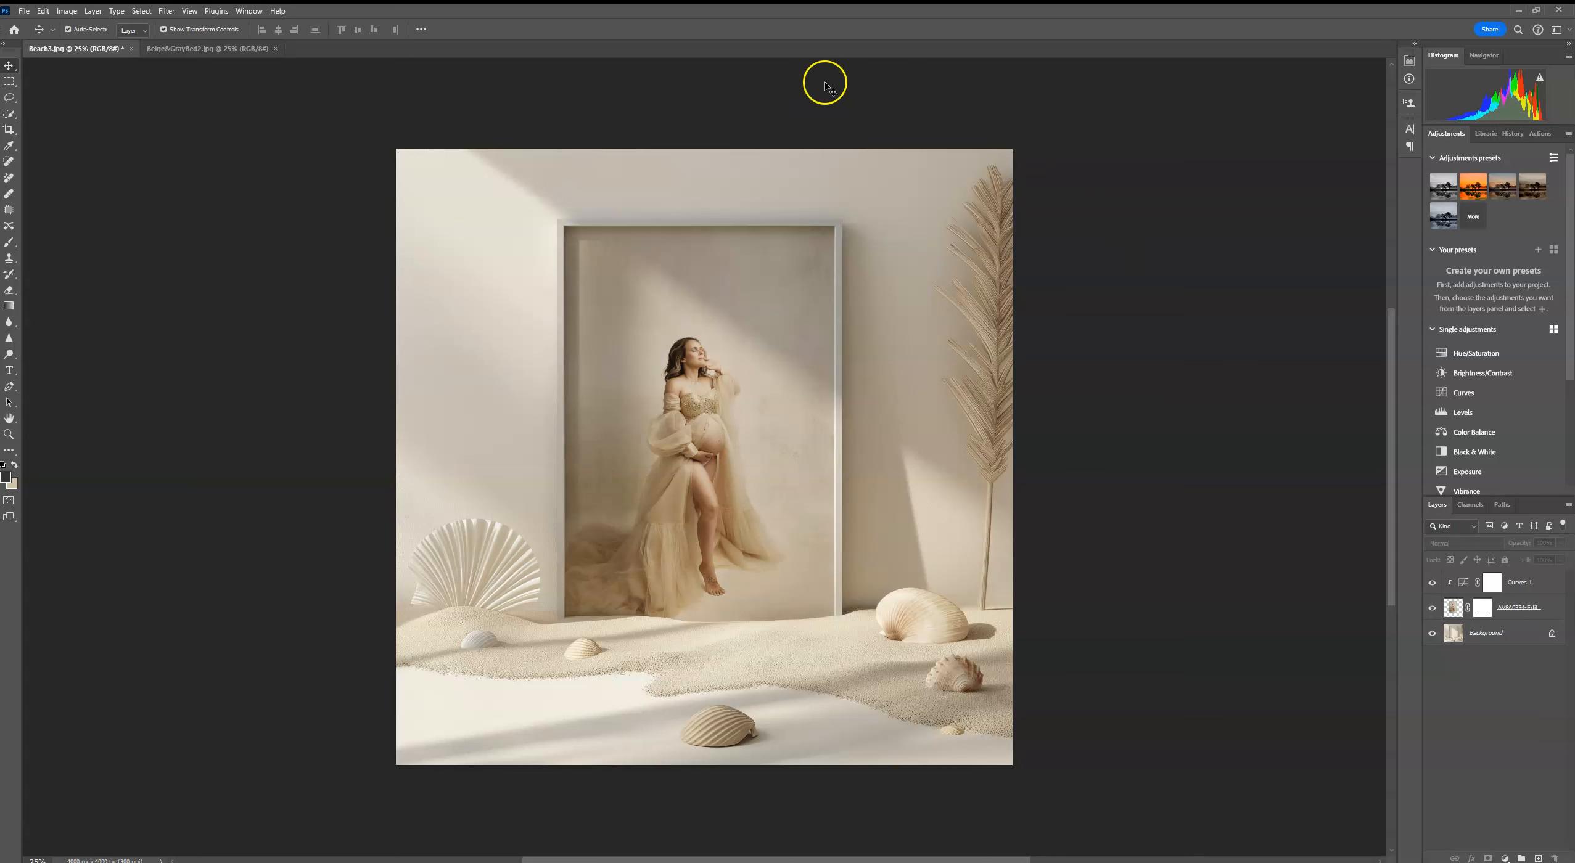
Switch to the Beige&GrayBed2.jpg mockup and unlock its background layer
{"action": "left_click", "coordinate": [234, 52]}
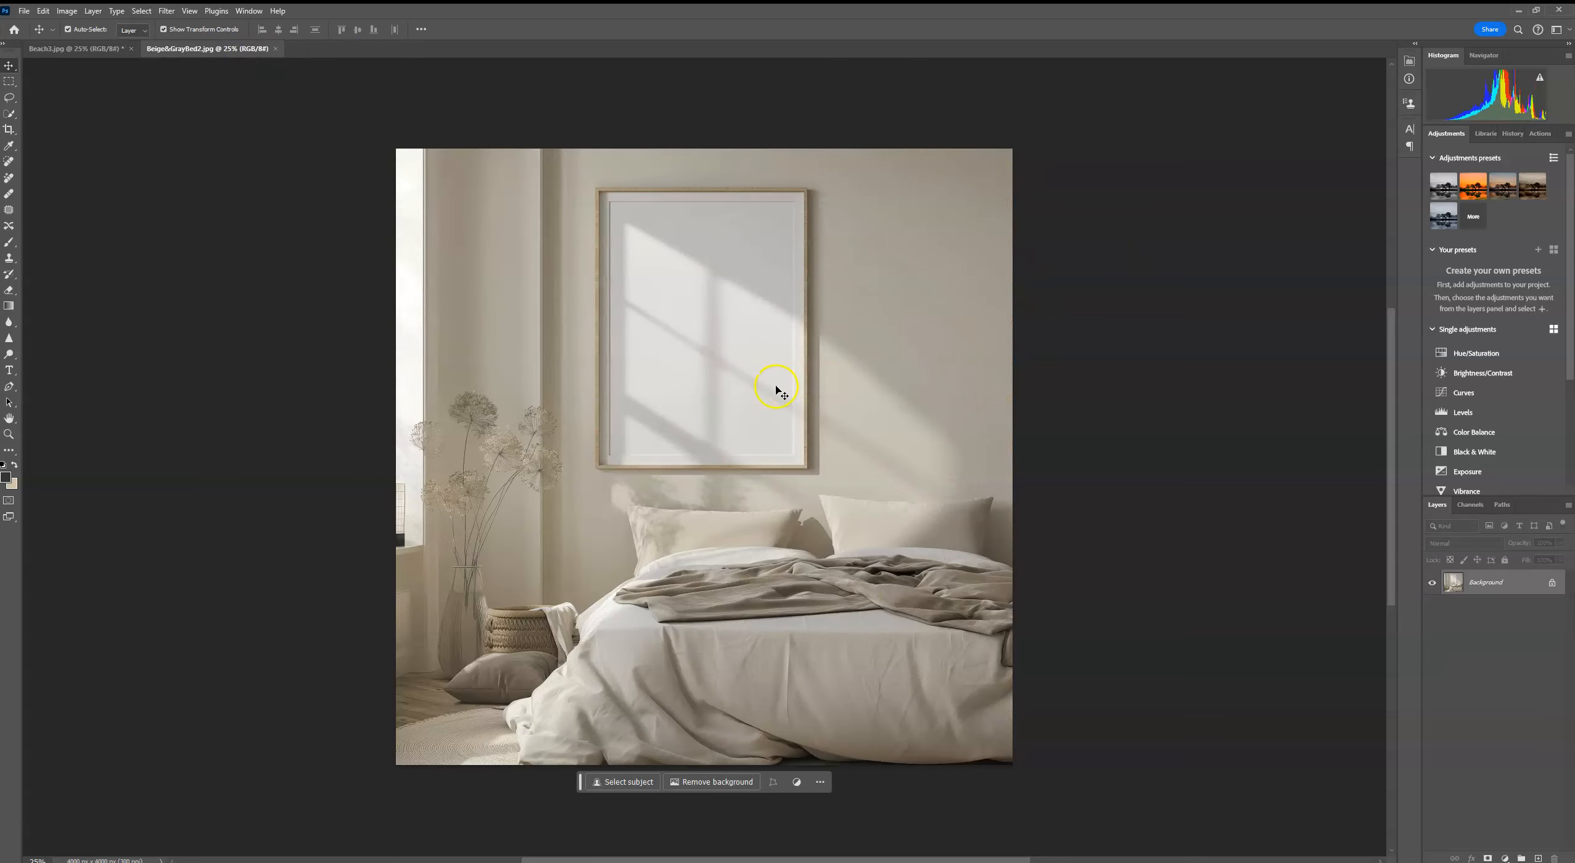
{"action": "key", "text": "ctrl+plus"}
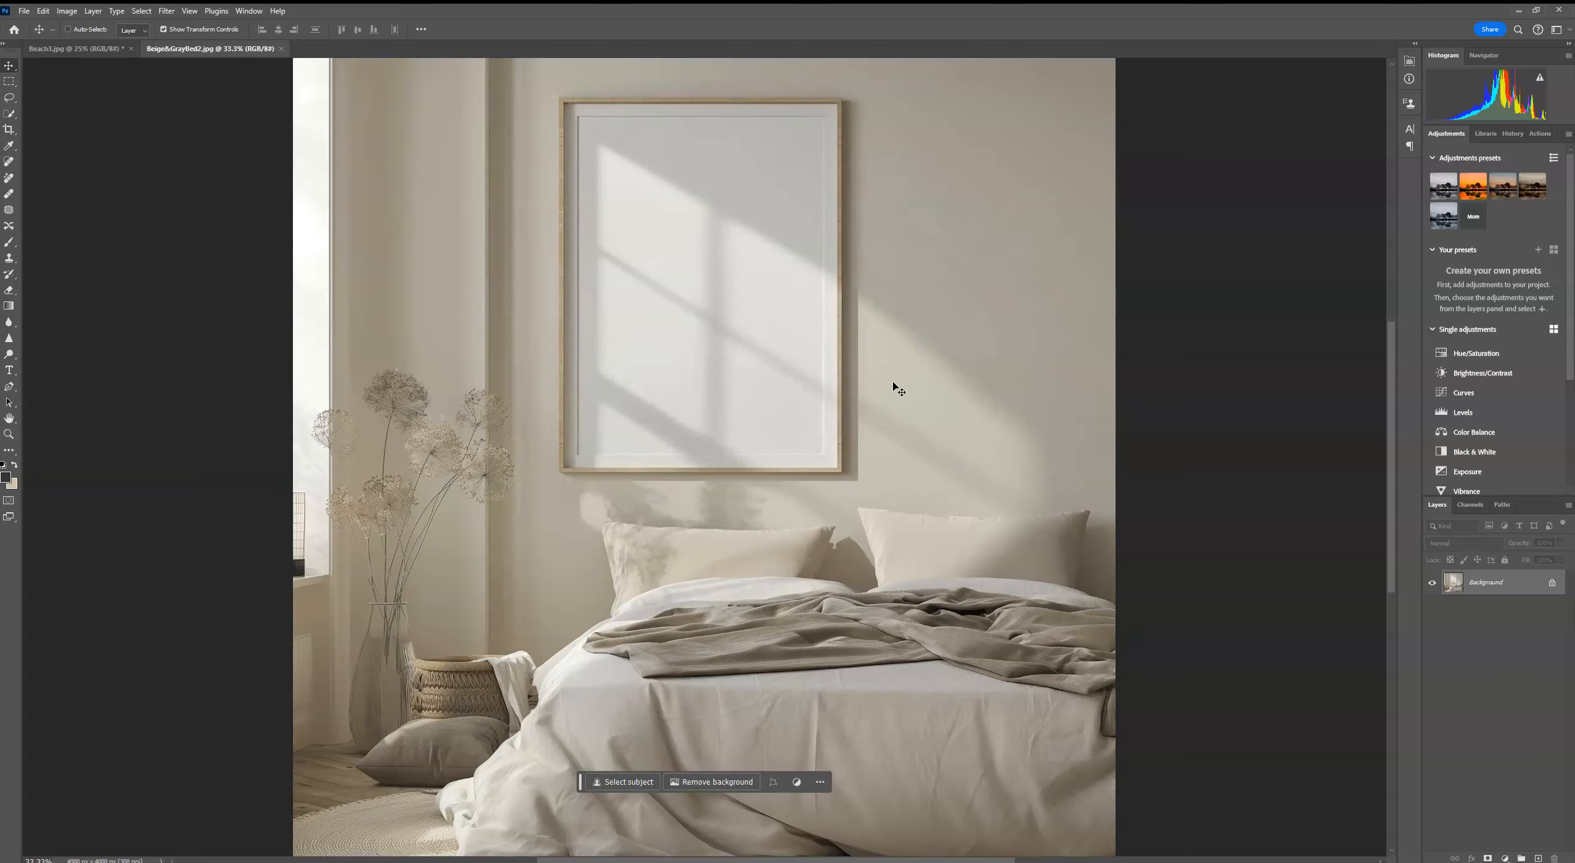
{"action": "left_click_drag", "start_coordinate": [904, 396], "coordinate": [882, 513]}
{"action": "left_click", "coordinate": [1551, 583]}
Select the rectangular area inside the frame's mat, delete it to transparency and clear the selection
{"action": "key", "text": "m"}
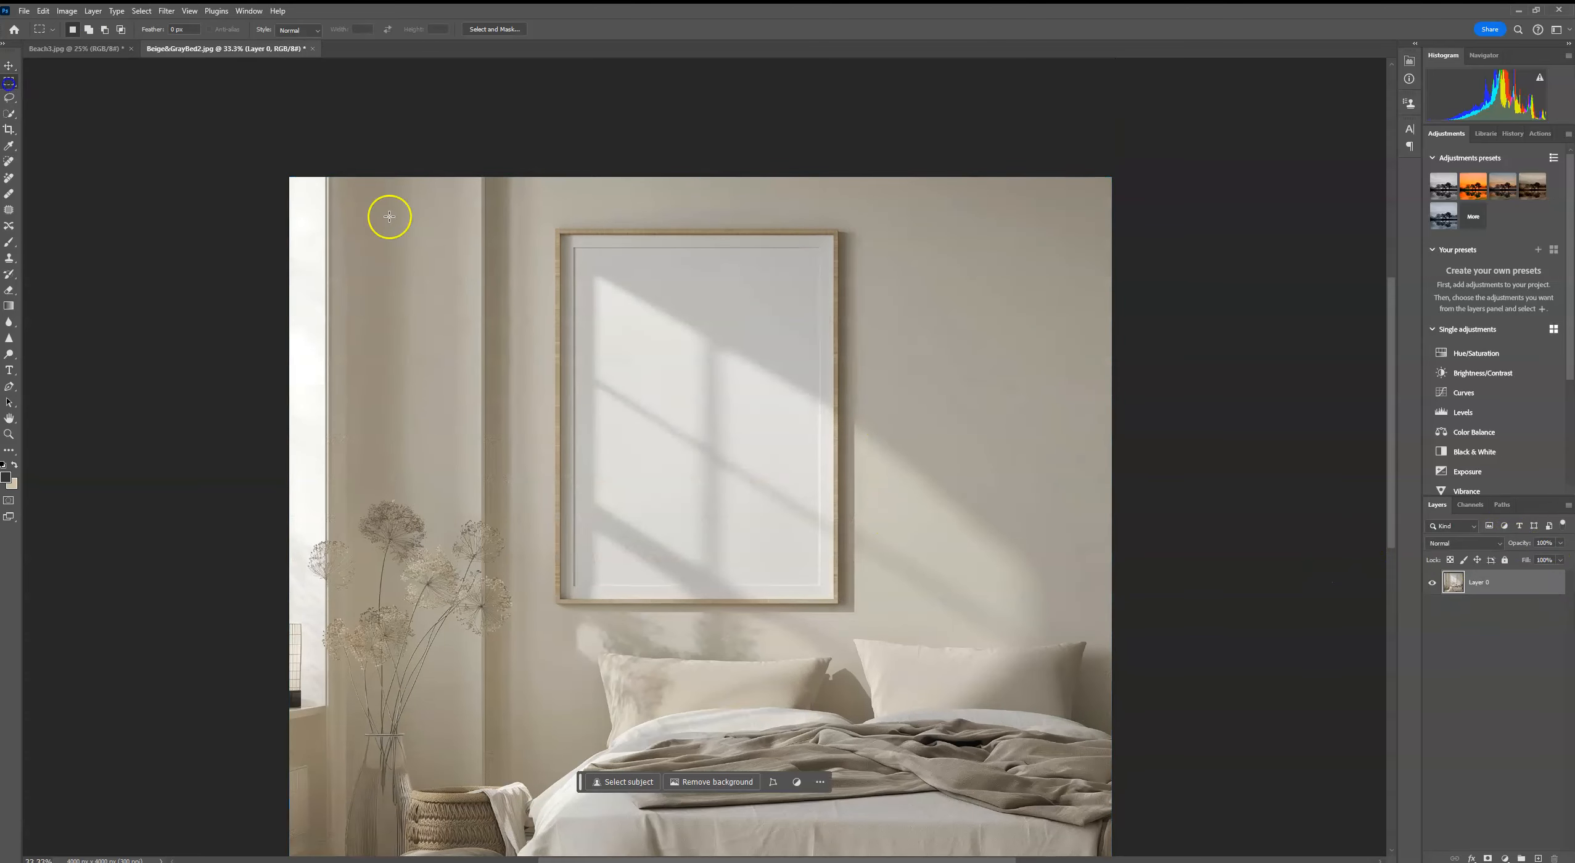
{"action": "left_click_drag", "start_coordinate": [573, 247], "coordinate": [820, 586]}
{"action": "key", "text": "Delete"}
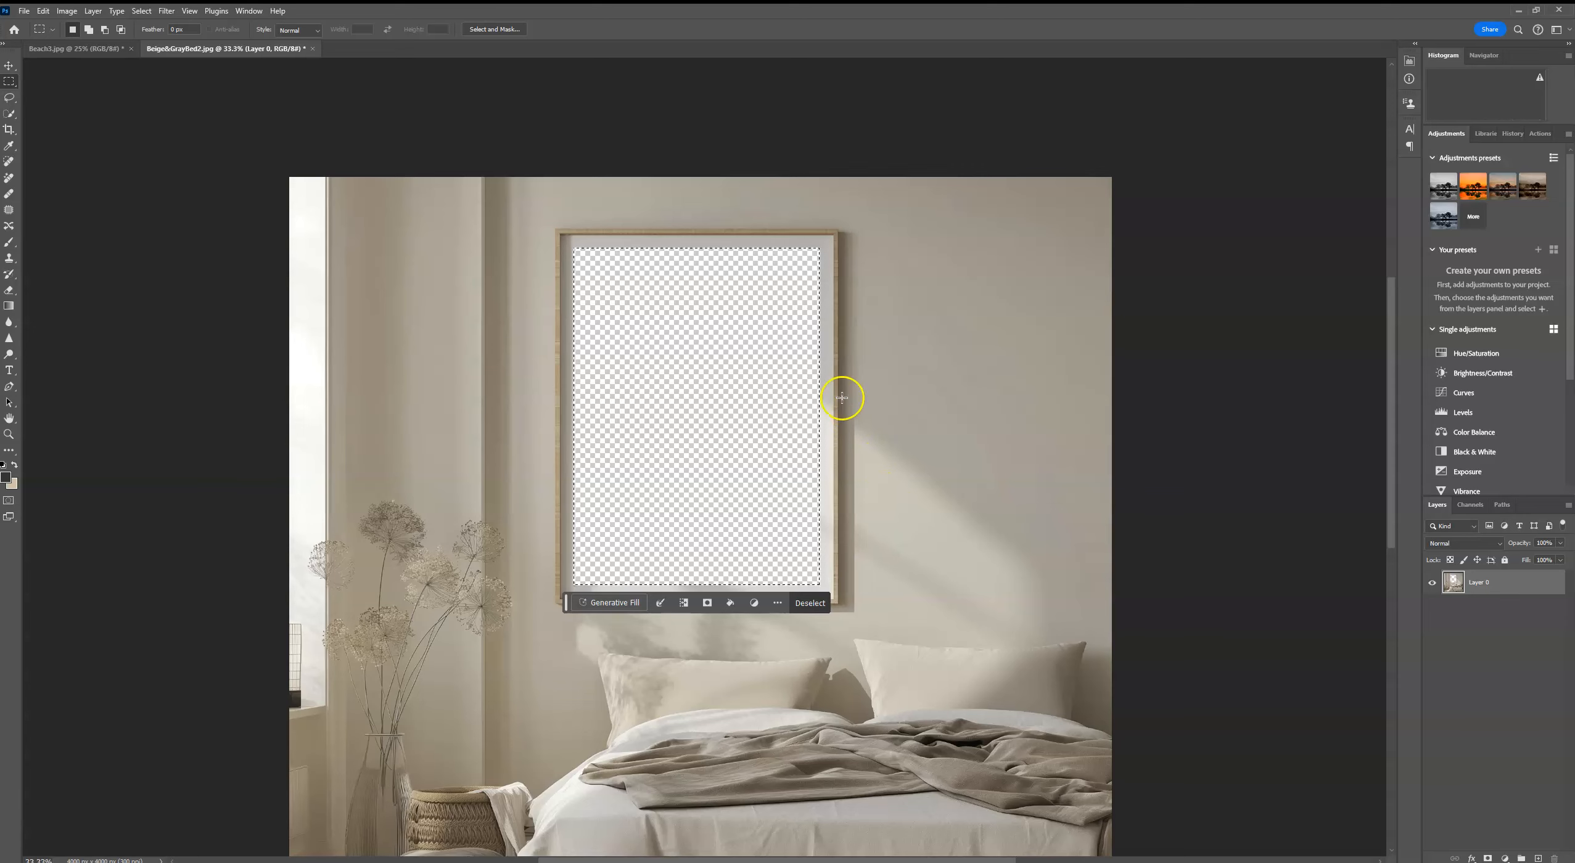
{"action": "left_click", "coordinate": [1240, 297]}
Place the embedded photo AV8A0334-Edit over the frame and move its layer below Layer 0
{"action": "left_click", "coordinate": [24, 10]}
{"action": "left_click", "coordinate": [57, 278]}
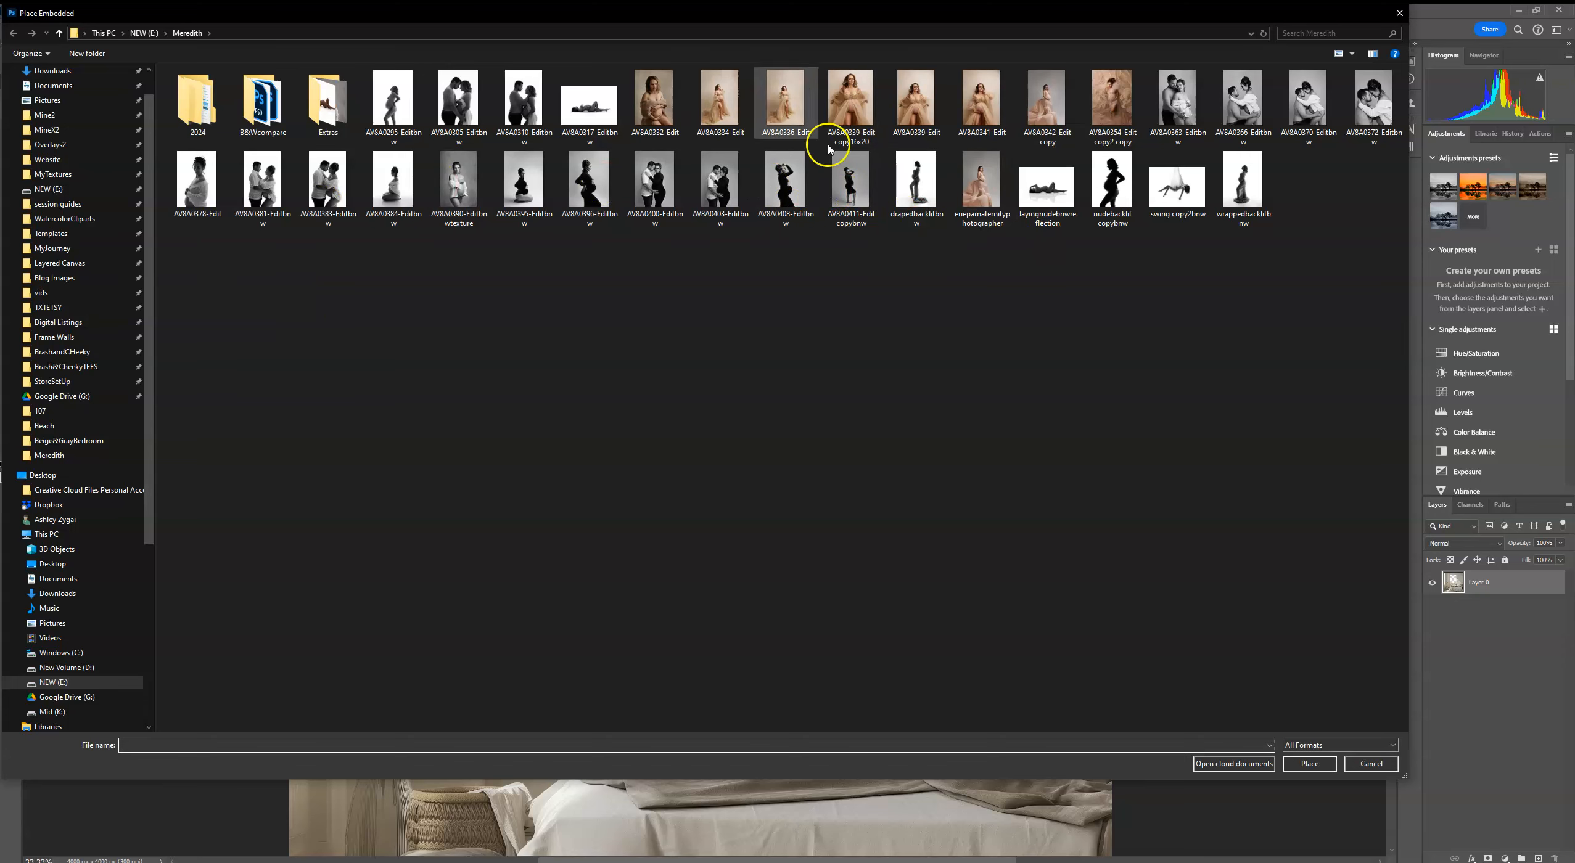
{"action": "double_click", "coordinate": [725, 95]}
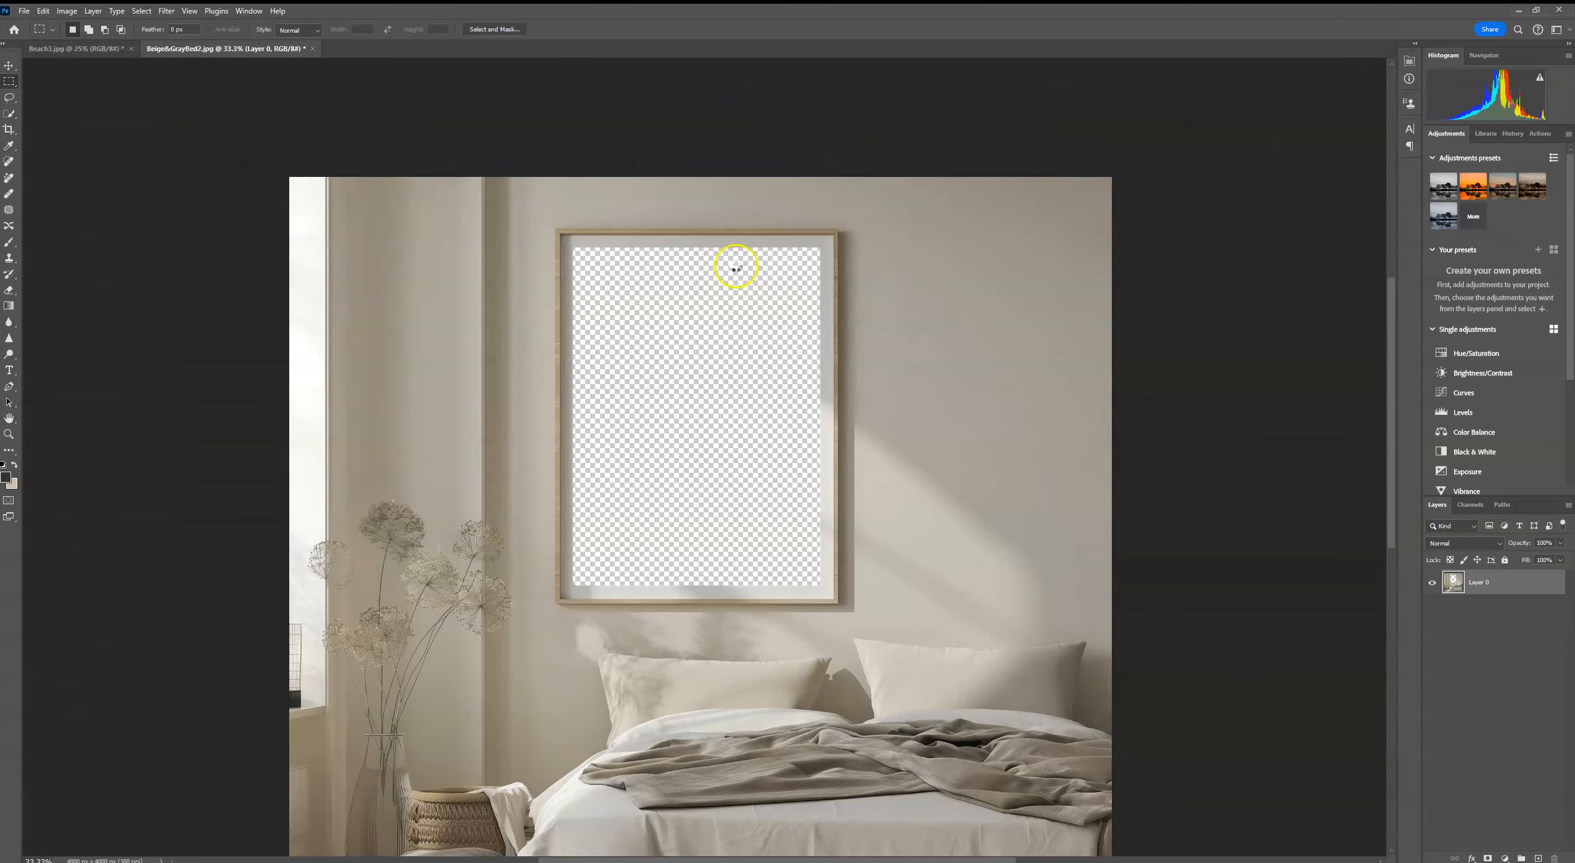
{"action": "left_click_drag", "start_coordinate": [700, 105], "coordinate": [714, 250]}
{"action": "left_click", "coordinate": [608, 29]}
{"action": "left_click_drag", "start_coordinate": [1522, 586], "coordinate": [1527, 616]}
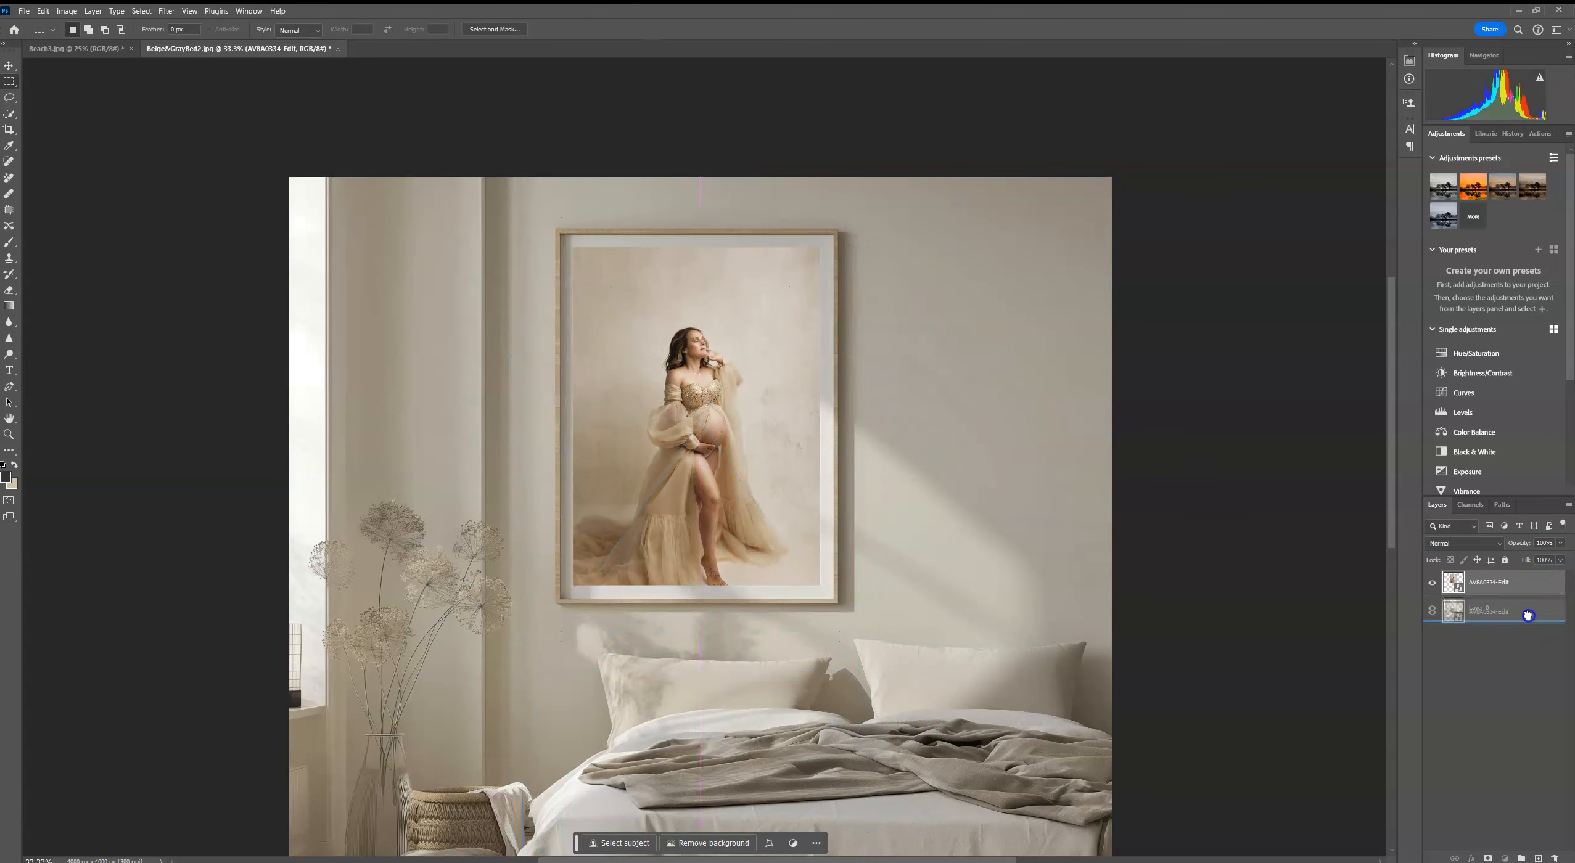
Scale the photo down and reposition it so the whole figure shows within the frame's opening
{"action": "left_click", "coordinate": [9, 65]}
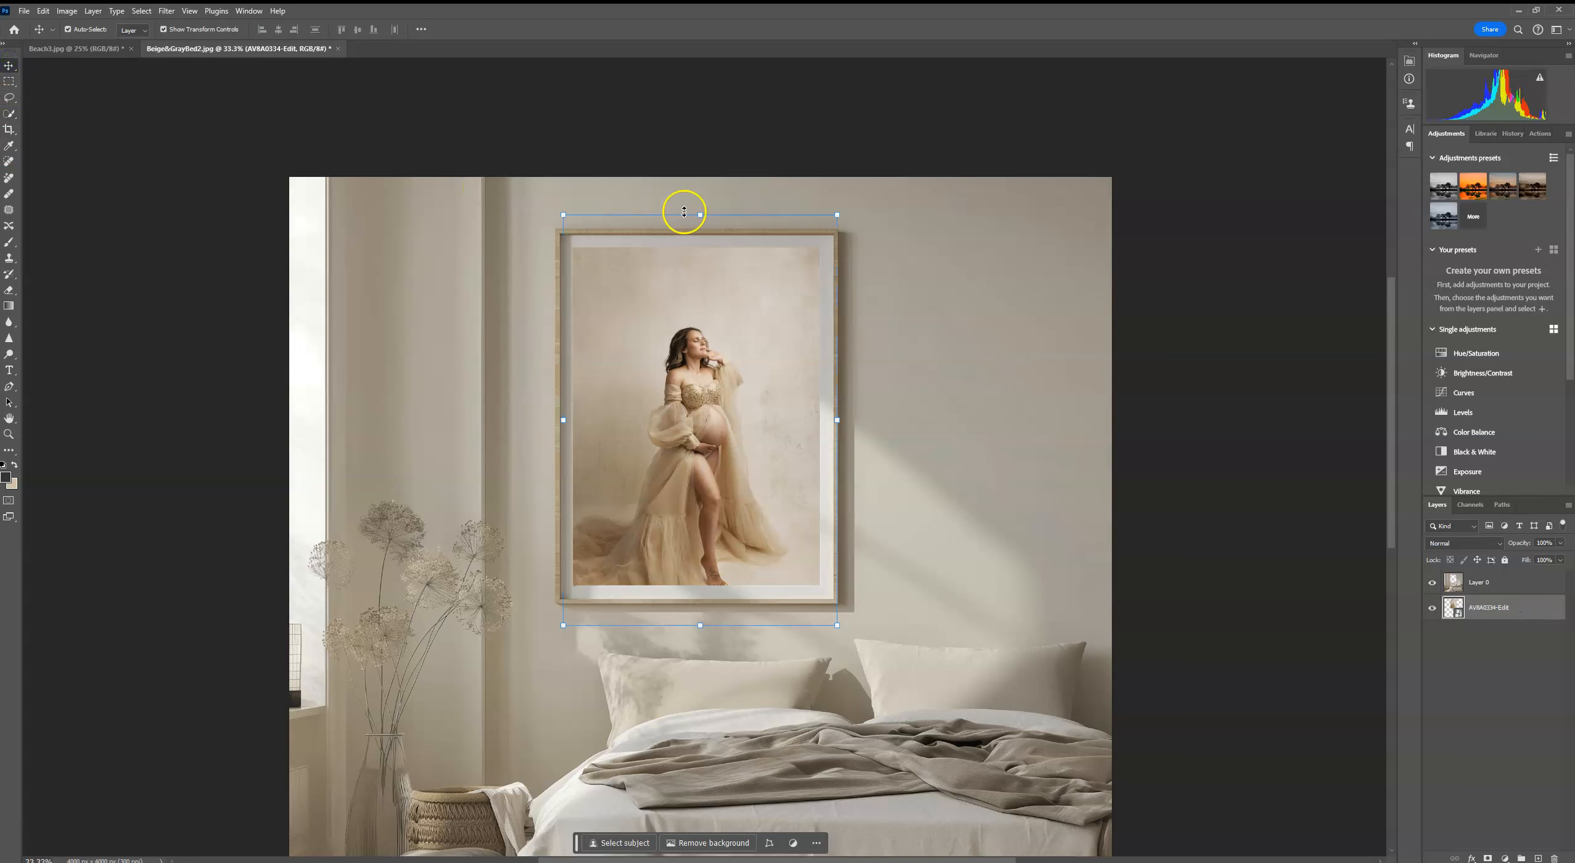
{"action": "left_click", "coordinate": [684, 211]}
{"action": "left_click_drag", "start_coordinate": [717, 306], "coordinate": [722, 294]}
{"action": "left_click_drag", "start_coordinate": [700, 203], "coordinate": [699, 225]}
{"action": "left_click_drag", "start_coordinate": [698, 310], "coordinate": [697, 292]}
{"action": "left_click", "coordinate": [608, 29]}
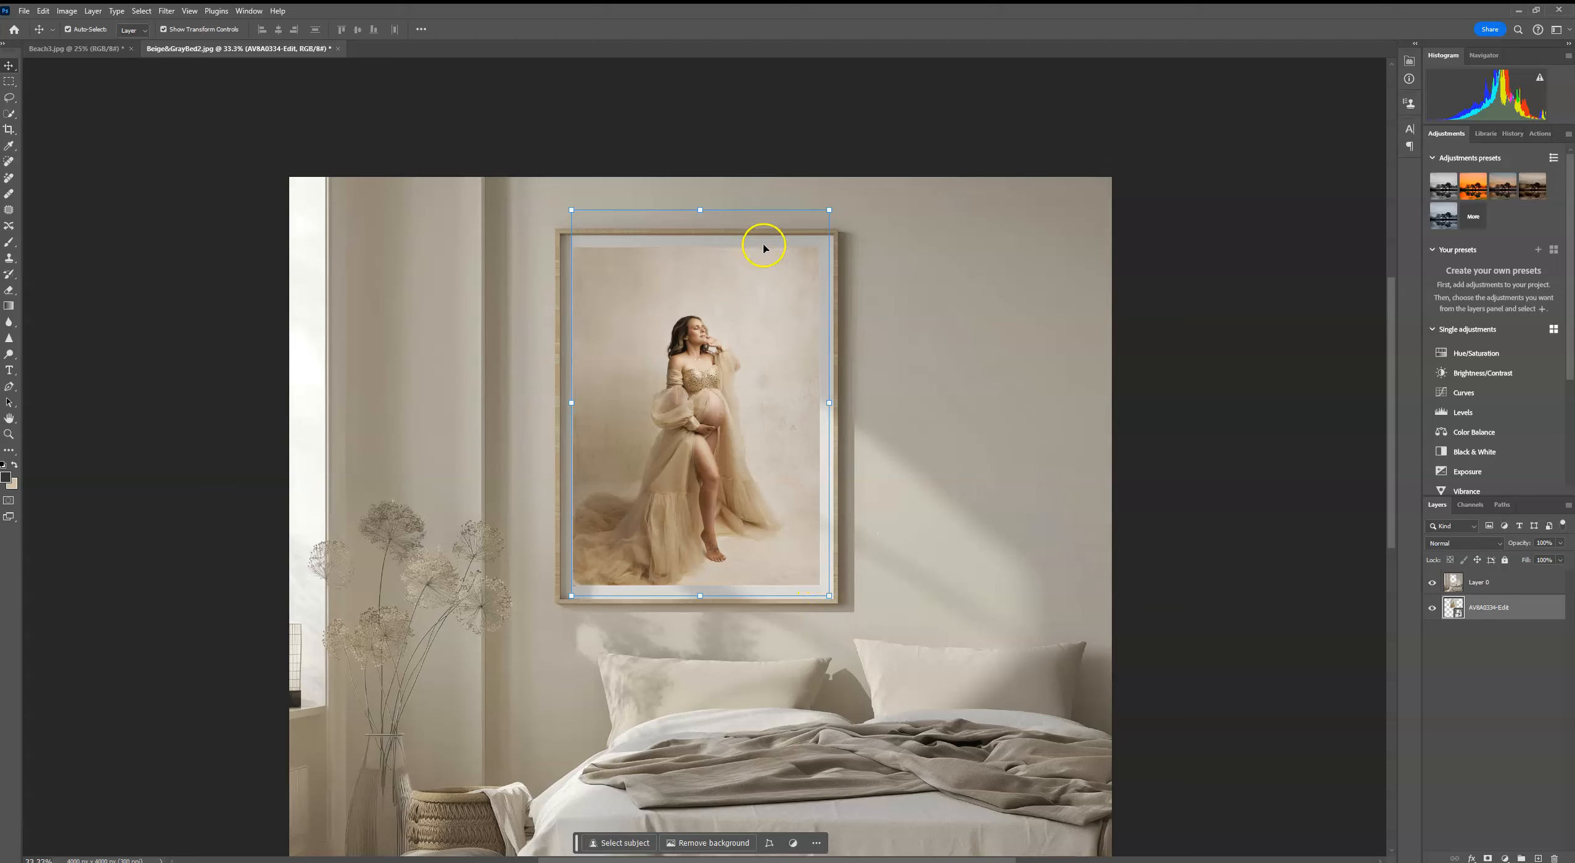
Add a Drop Shadow effect to the bedroom mockup layer, Layer 0
{"action": "left_click", "coordinate": [1520, 586]}
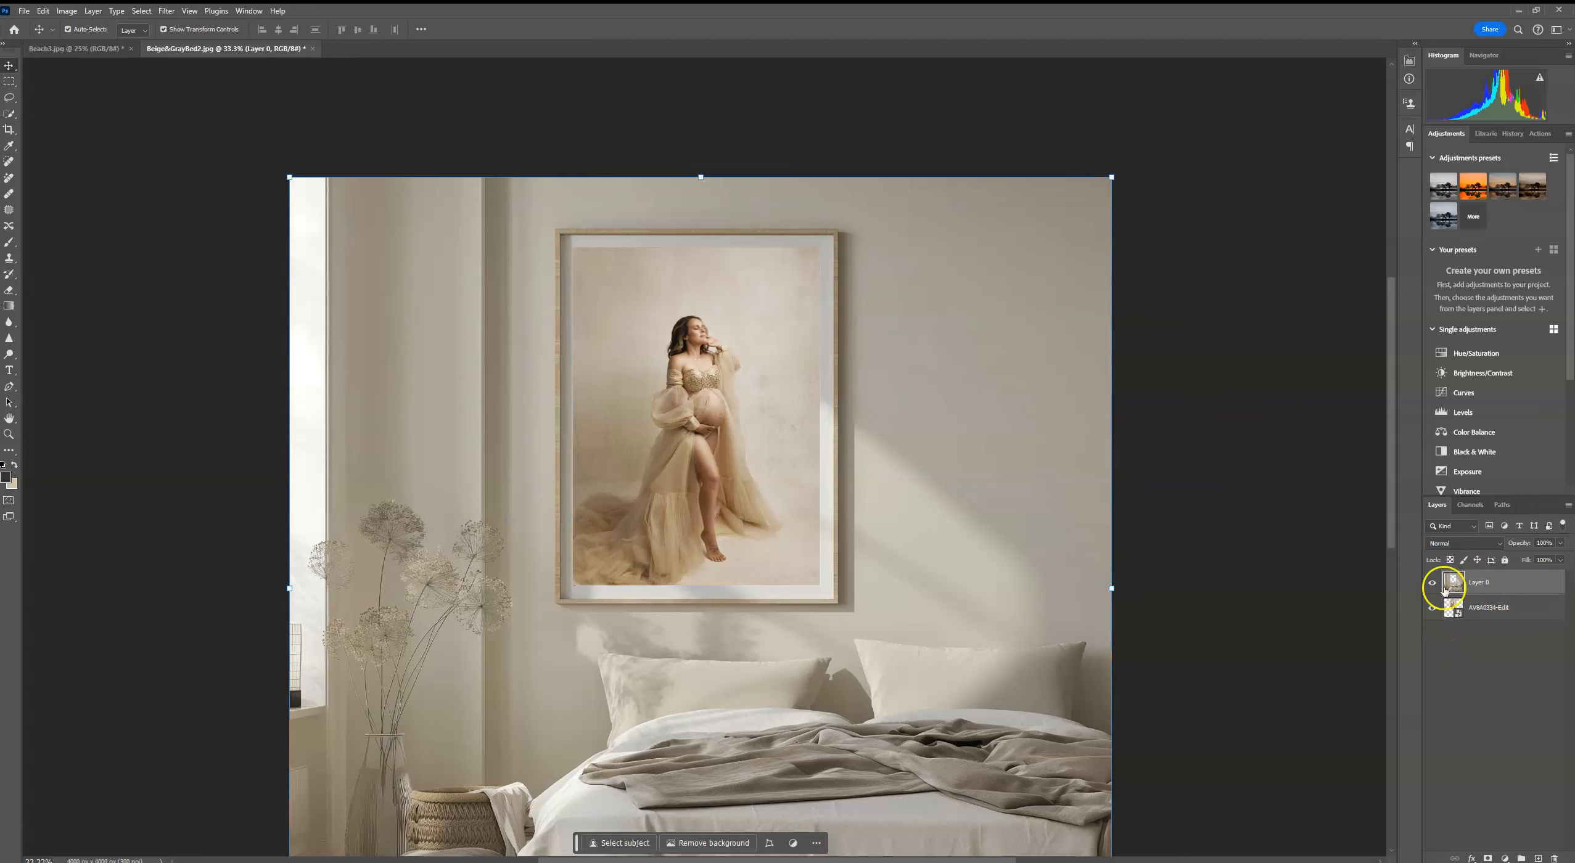
{"action": "left_click", "coordinate": [1499, 595]}
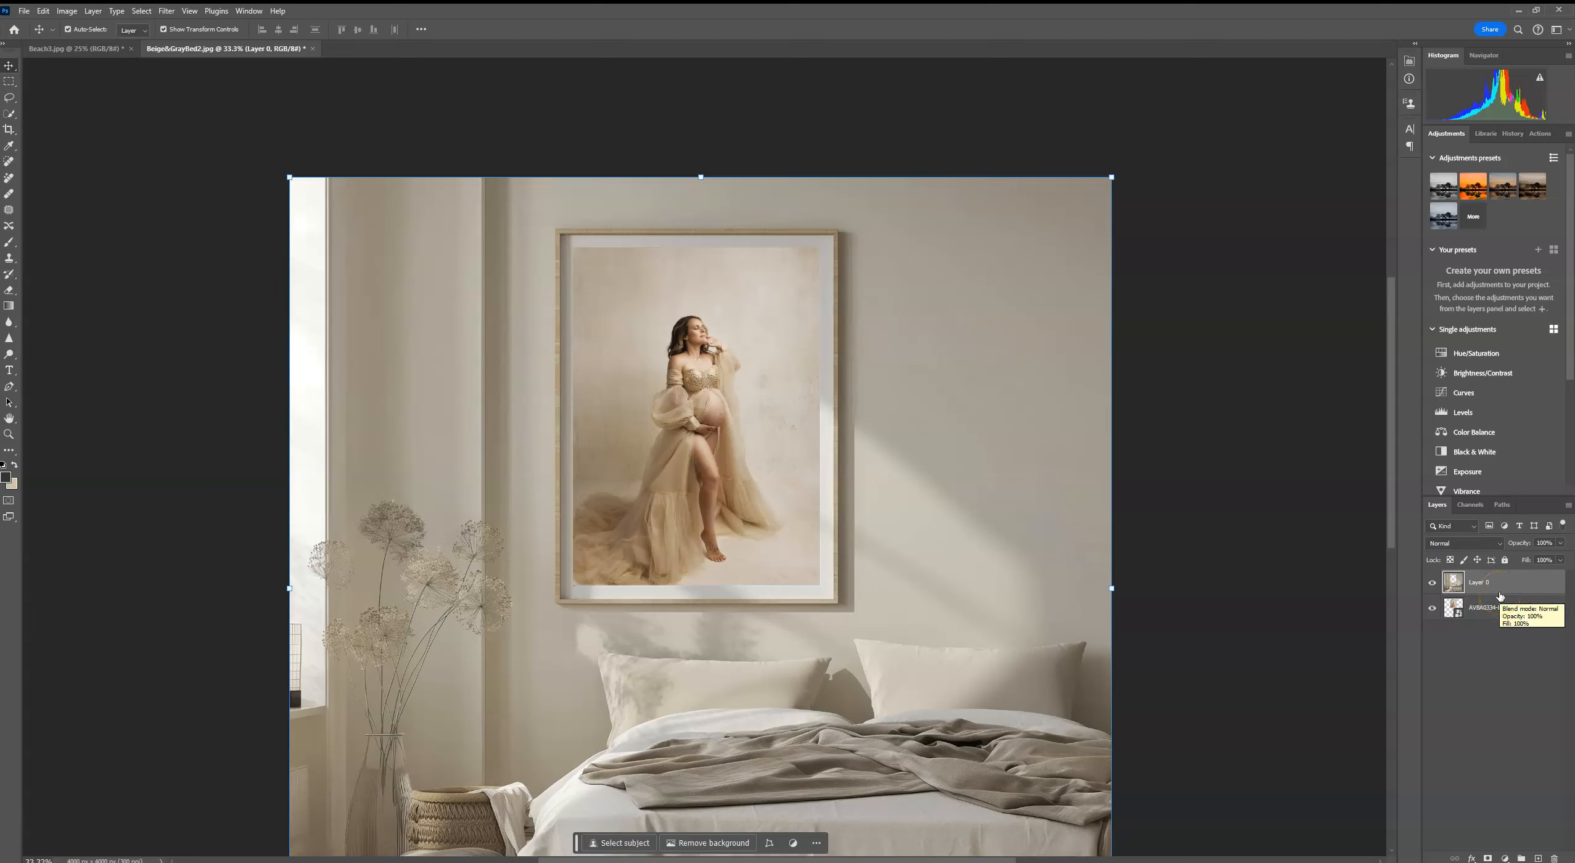
{"action": "left_click", "coordinate": [608, 491]}
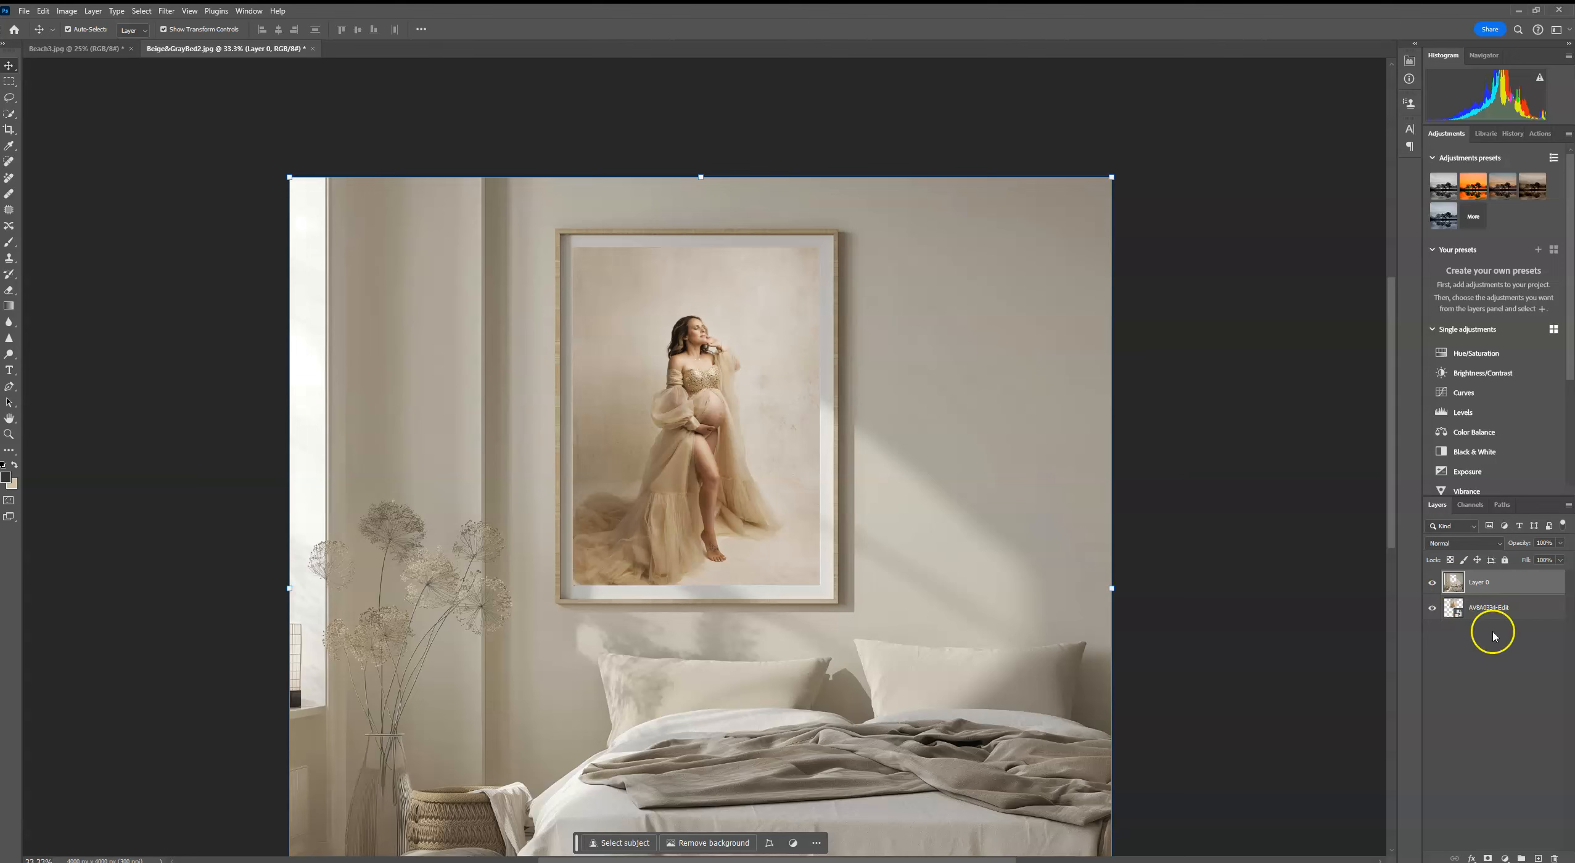
{"action": "left_click", "coordinate": [1471, 859]}
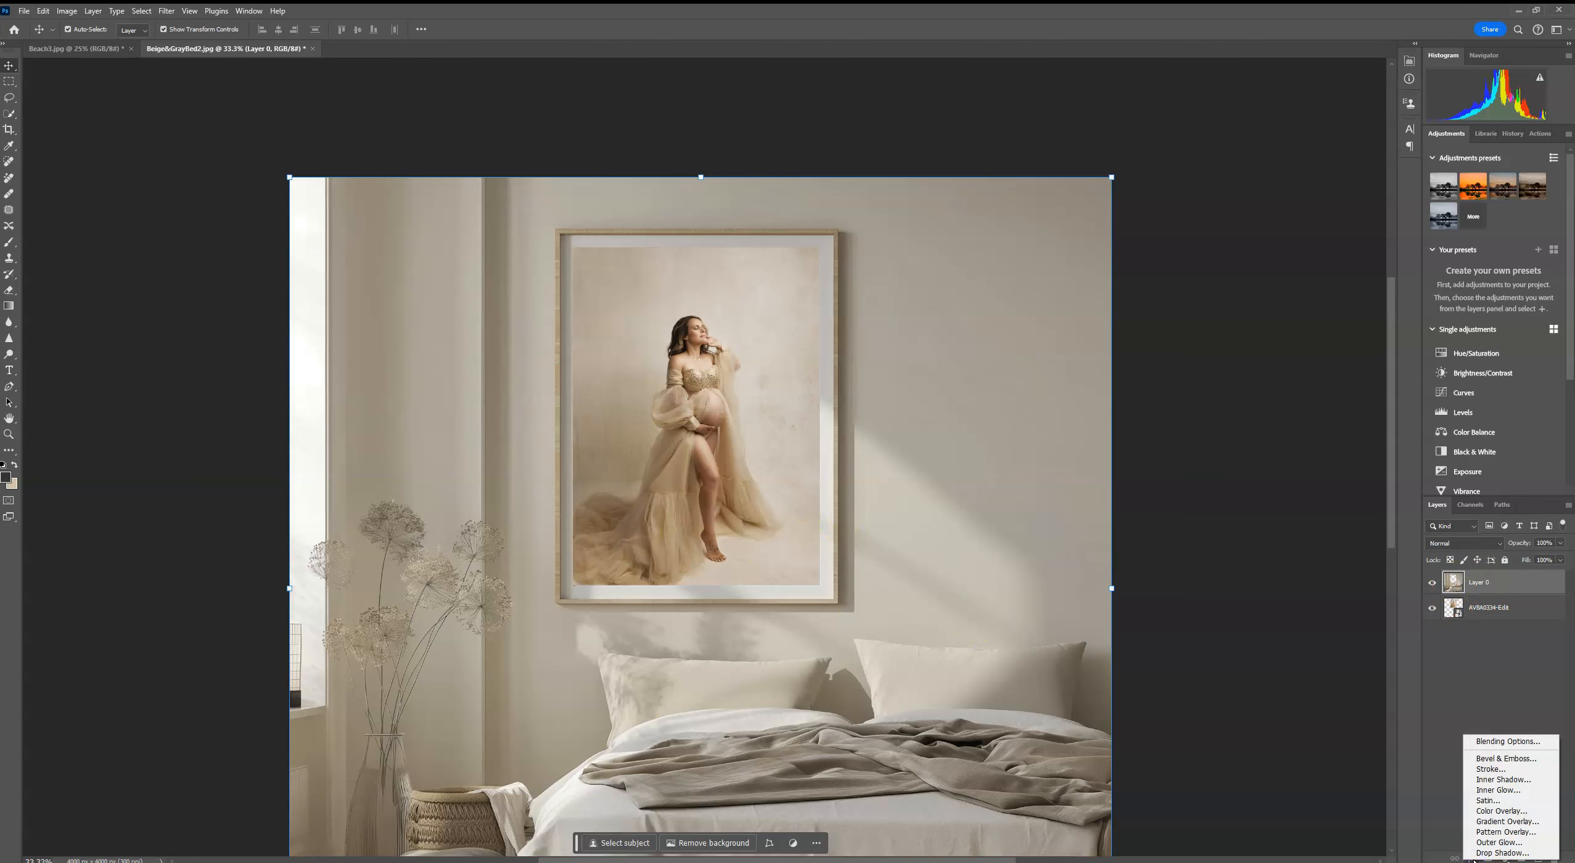
{"action": "left_click", "coordinate": [1492, 854]}
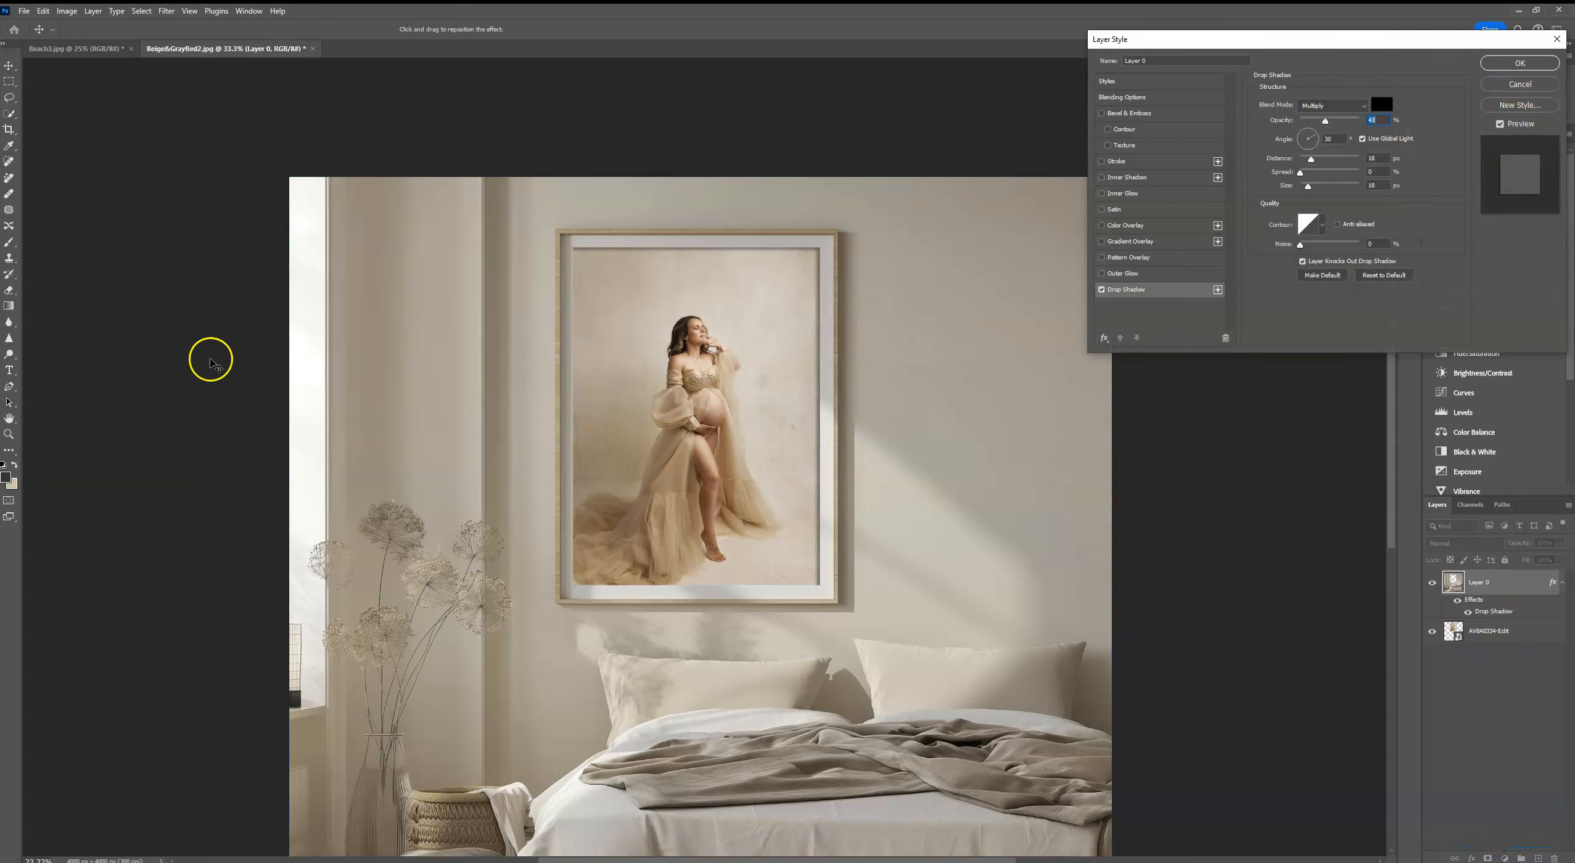
Change the drop shadow's angle to about 162° and its colour to a darker brown based on a tone sampled from the gown
{"action": "left_click", "coordinate": [1299, 137]}
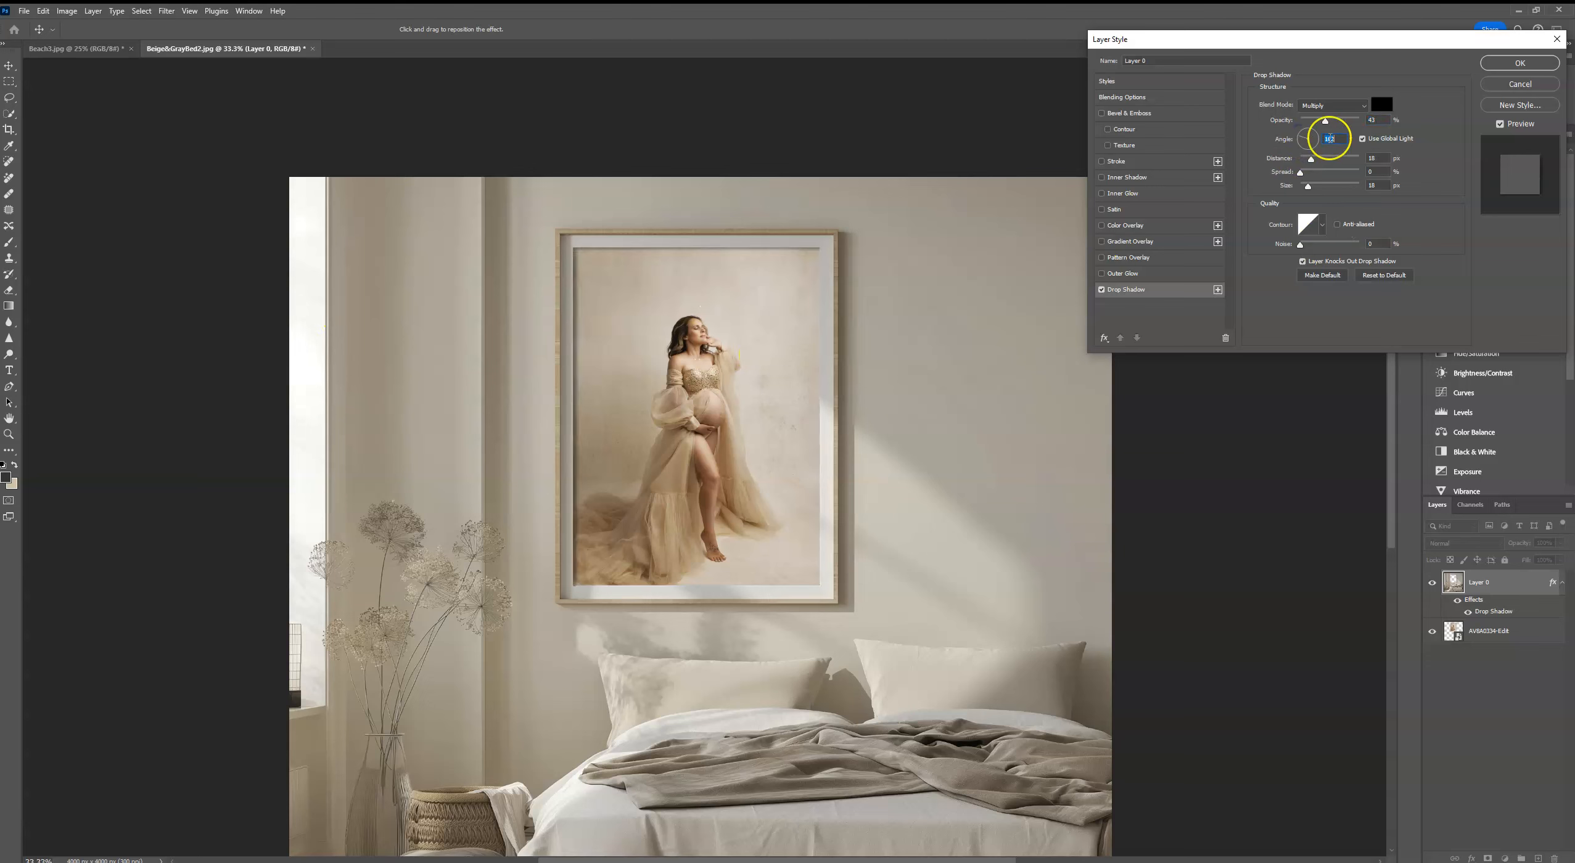
{"action": "left_click", "coordinate": [1381, 105]}
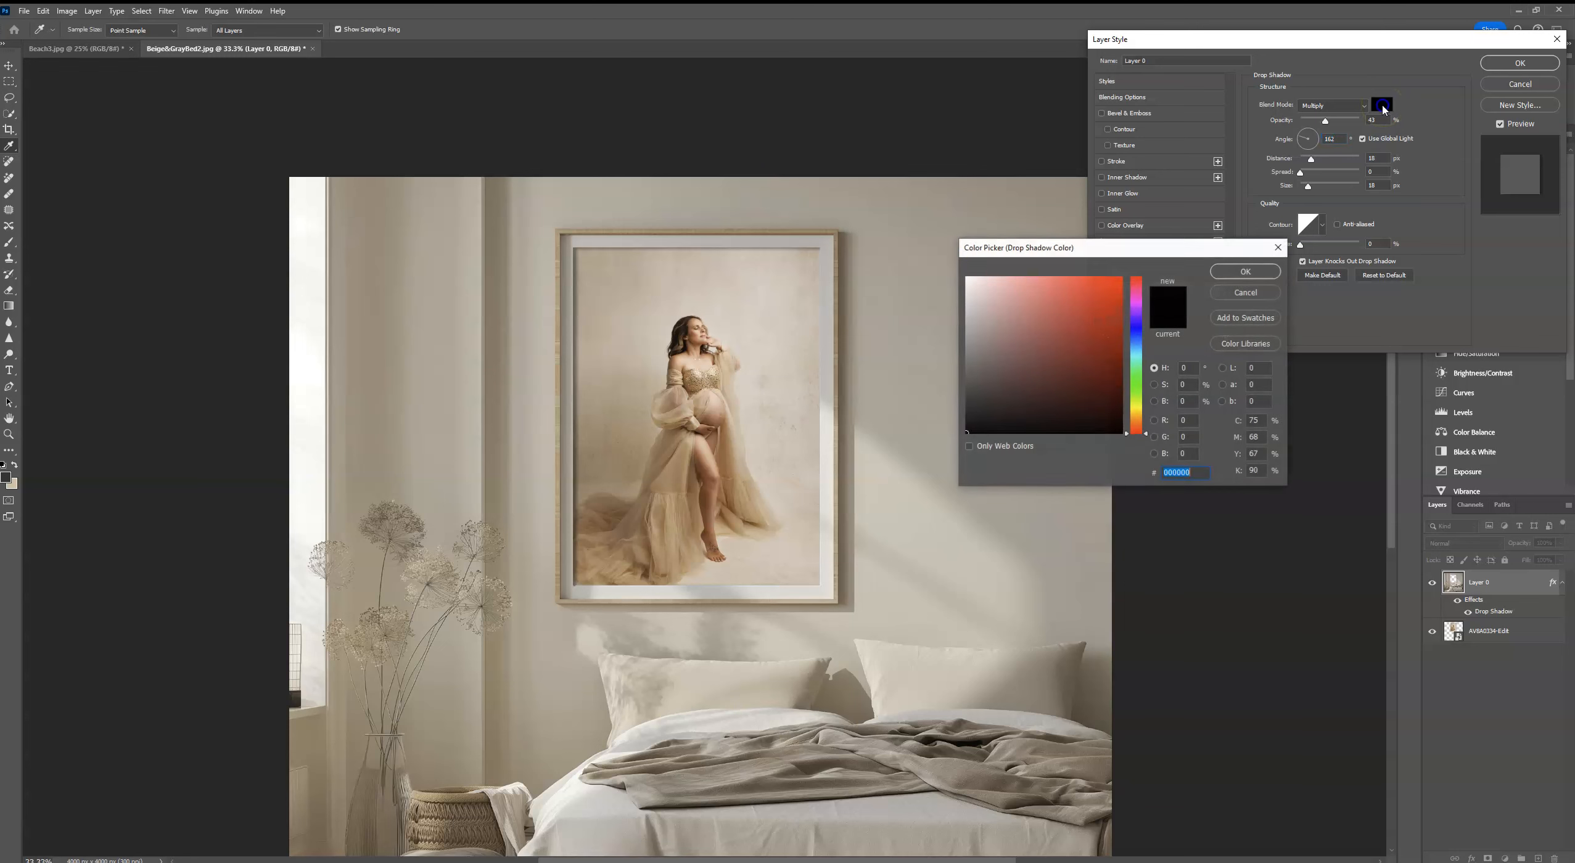
{"action": "left_click", "coordinate": [597, 533]}
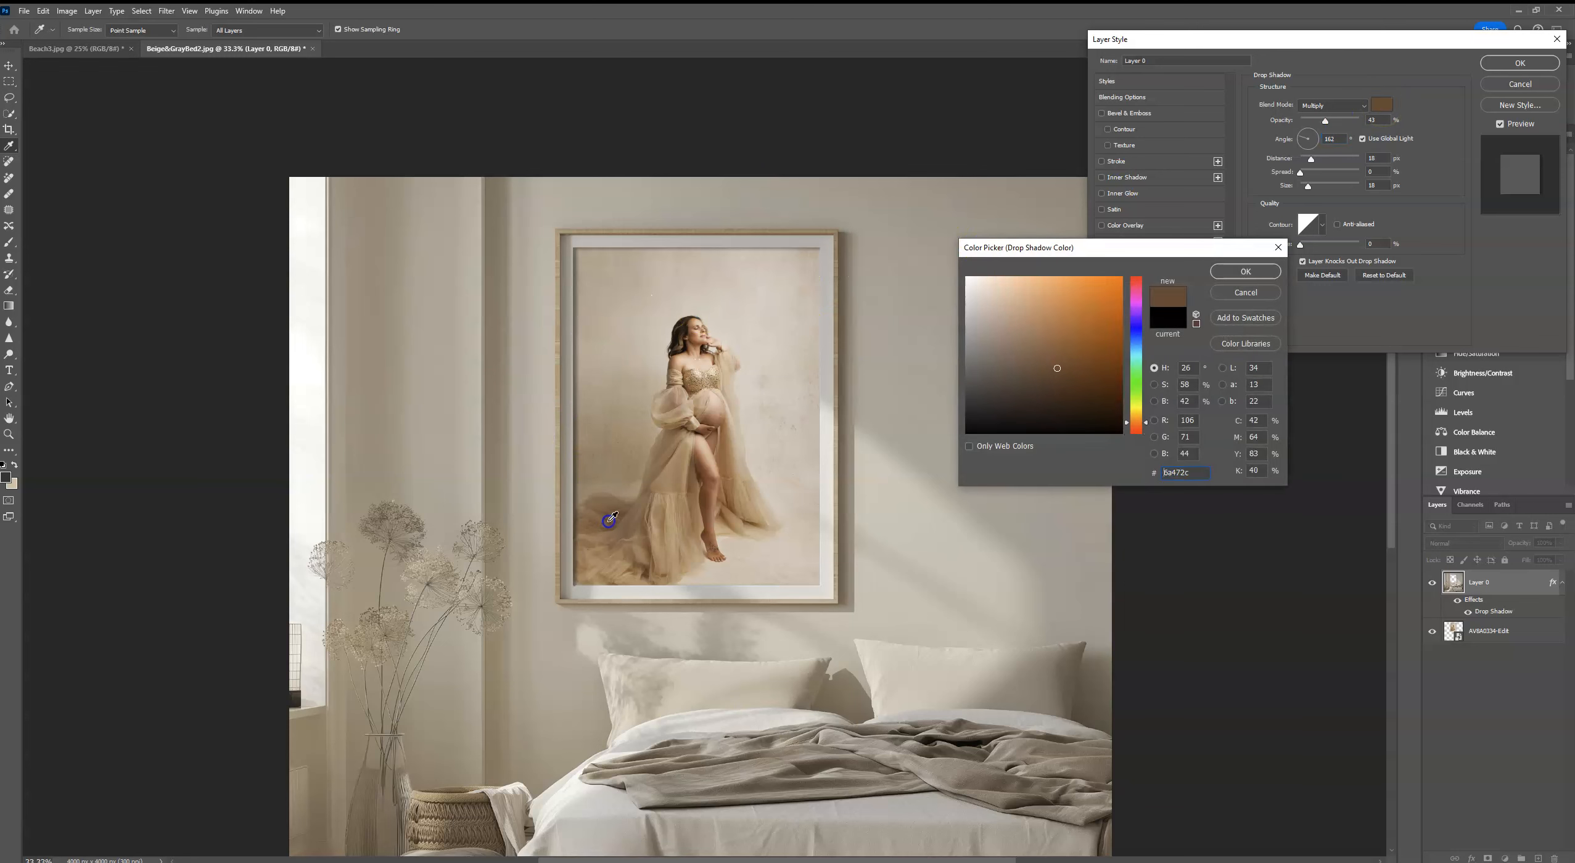
{"action": "left_click", "coordinate": [1055, 398]}
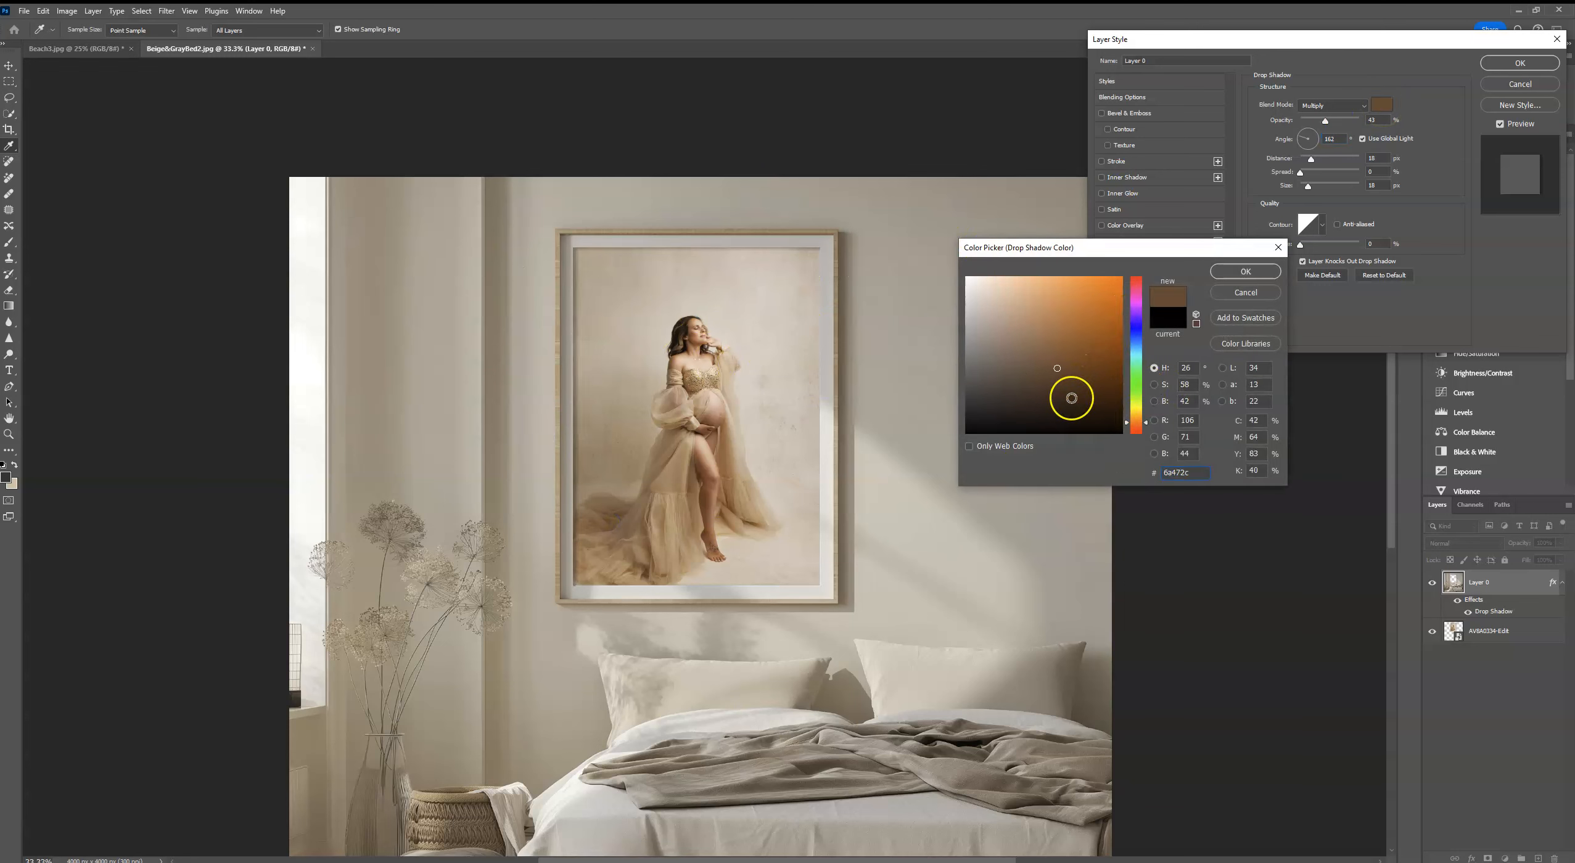
{"action": "left_click", "coordinate": [1253, 279]}
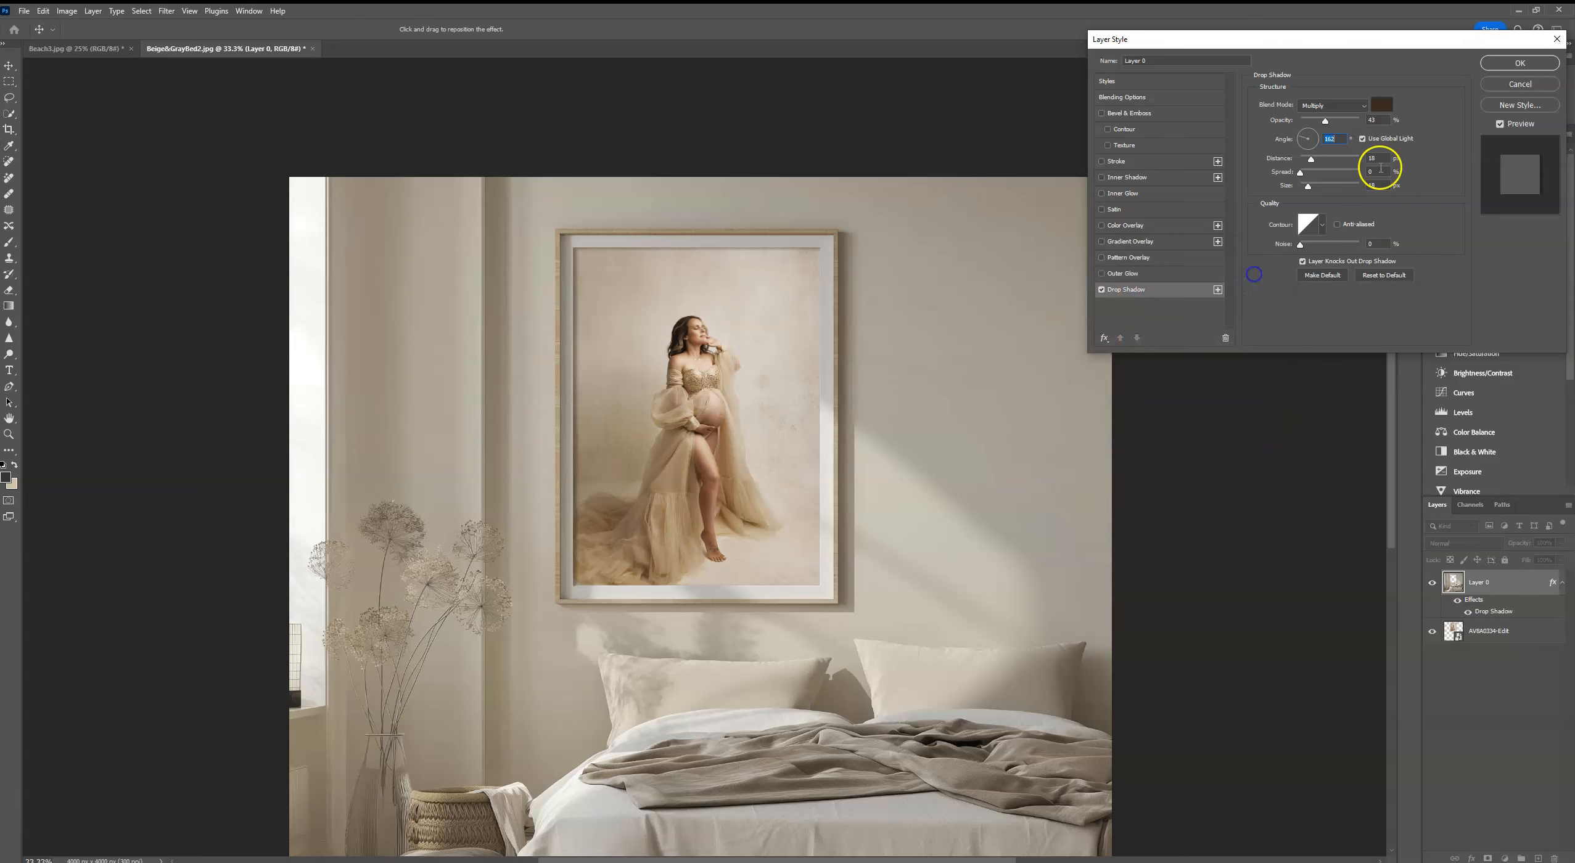
{"action": "mouse_move", "coordinate": [1313, 161]}
{"action": "left_mouse_down"}
{"action": "mouse_move", "coordinate": [1334, 162]}
{"action": "mouse_move", "coordinate": [1312, 164]}
{"action": "left_mouse_up"}
{"action": "left_click", "coordinate": [1519, 64]}
{"action": "left_click", "coordinate": [1275, 270]}
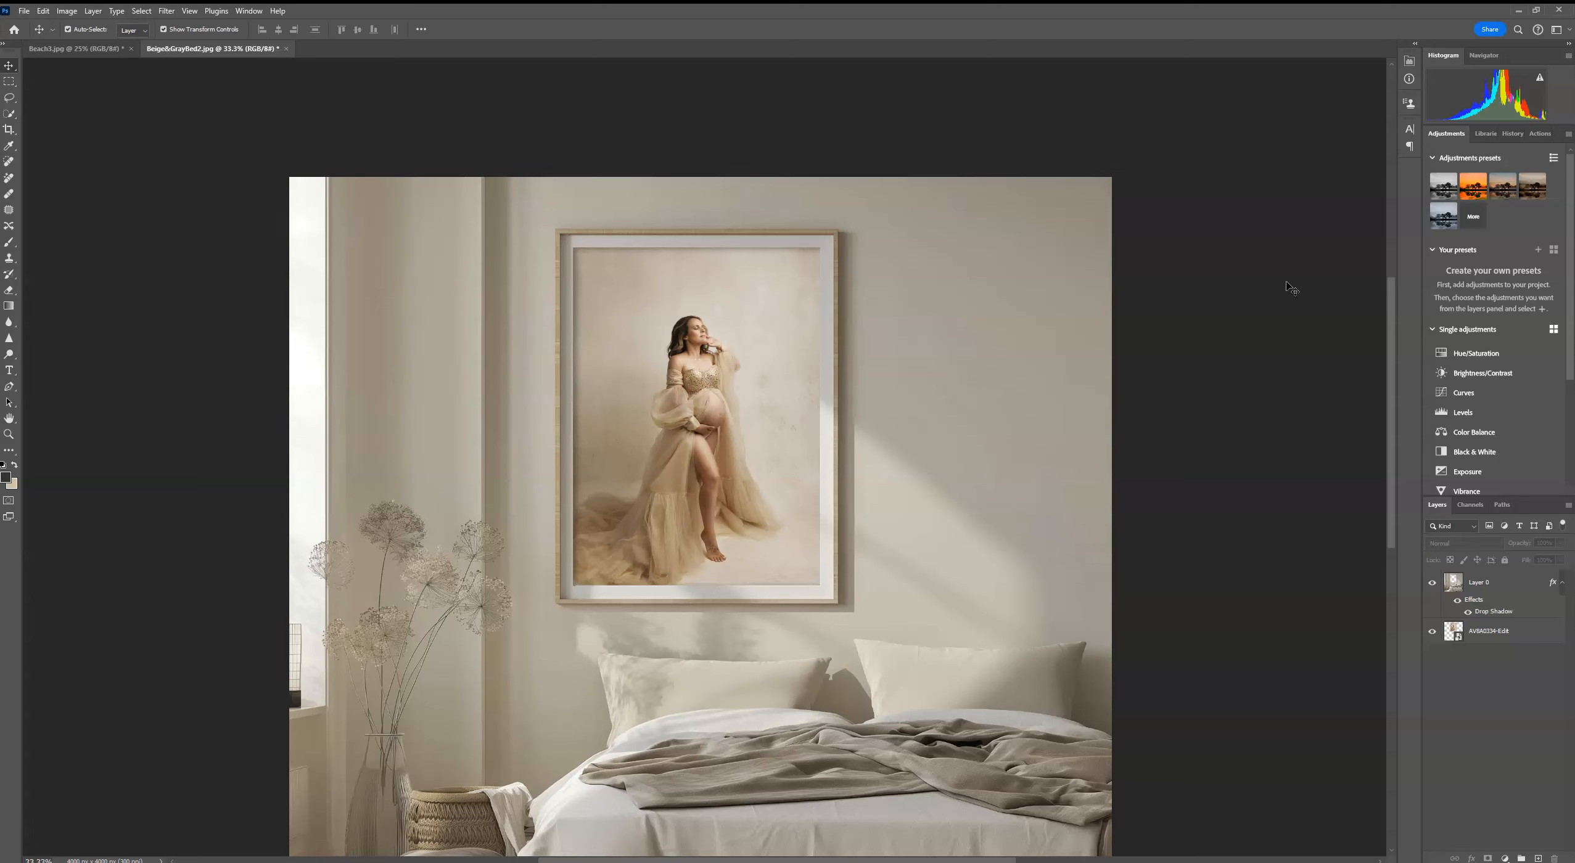
Delete the AV8A0334-Edit photo layer and revert the bedroom mockup to its Open history state
{"action": "left_click", "coordinate": [1519, 641]}
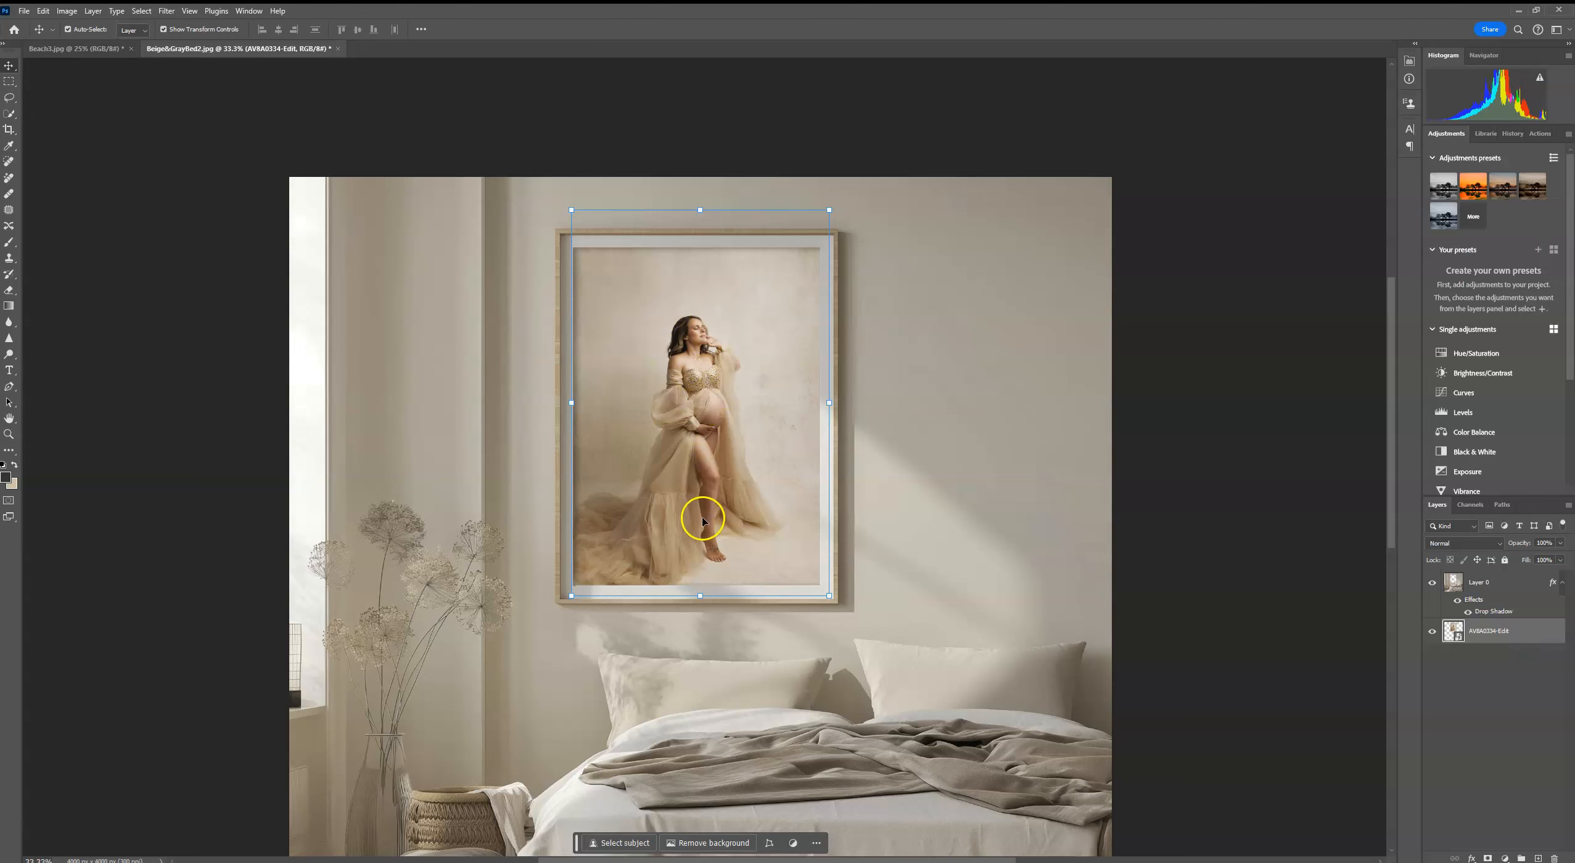
{"action": "left_click", "coordinate": [1217, 471]}
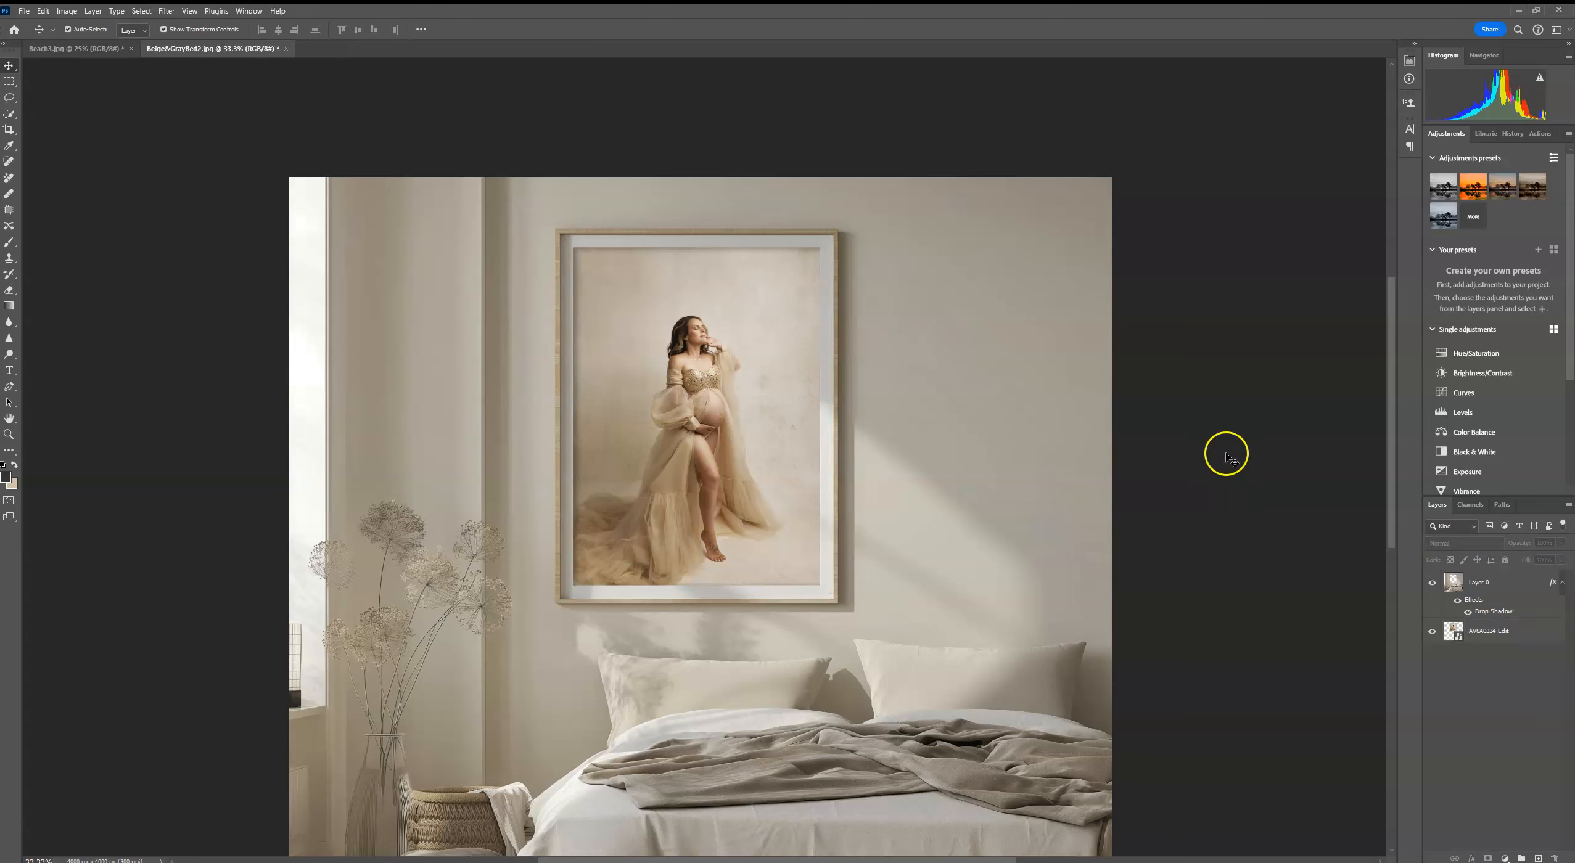
{"action": "left_click", "coordinate": [1535, 635]}
{"action": "left_click_drag", "start_coordinate": [1535, 635], "coordinate": [1553, 858]}
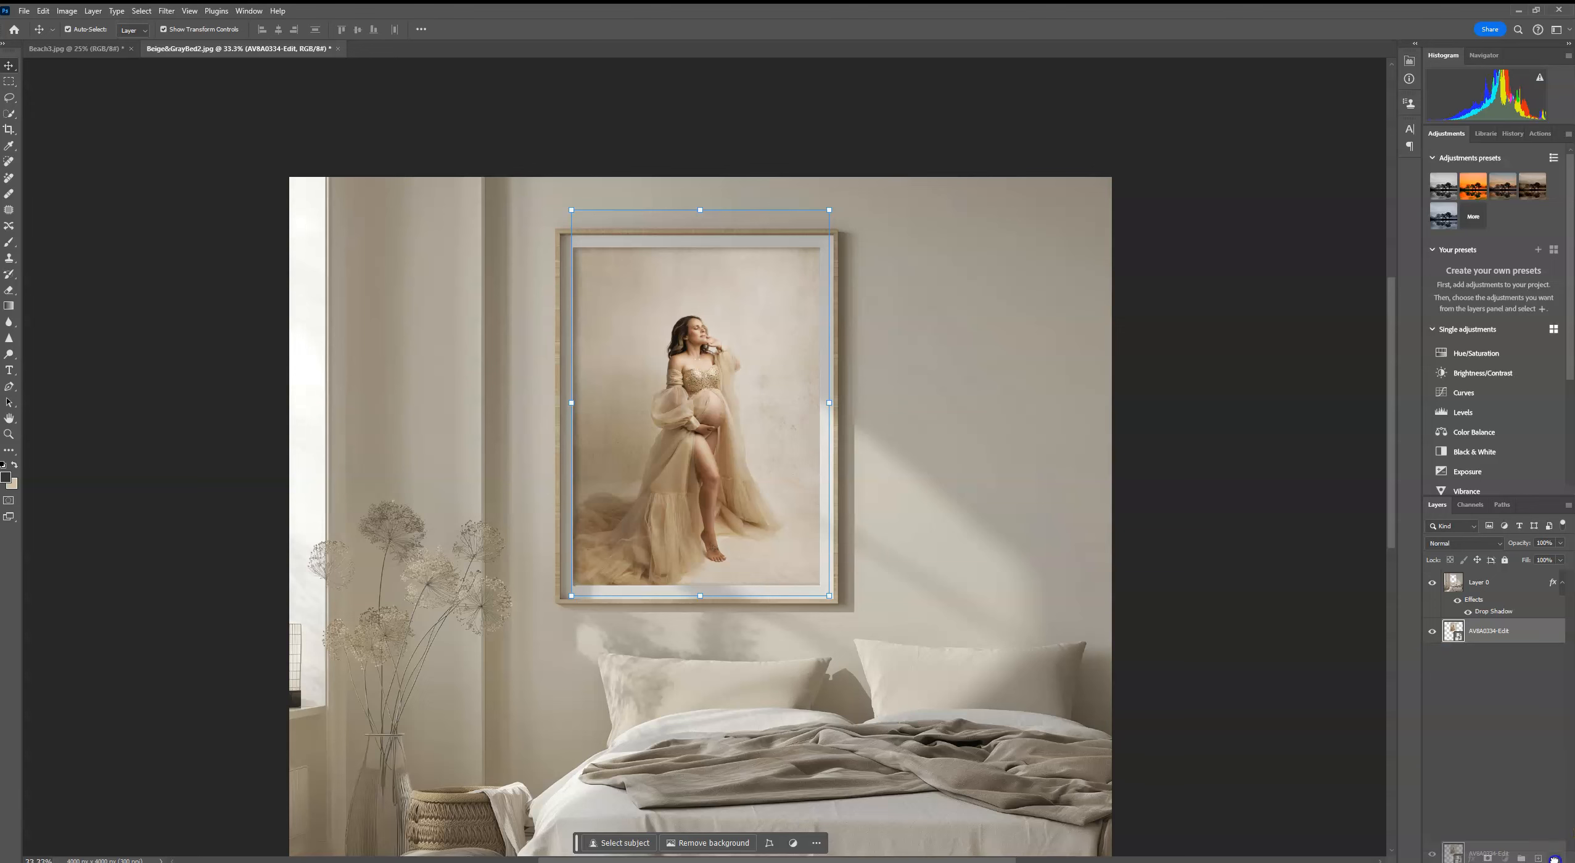
{"action": "left_click", "coordinate": [1507, 133]}
{"action": "left_click", "coordinate": [1513, 178]}
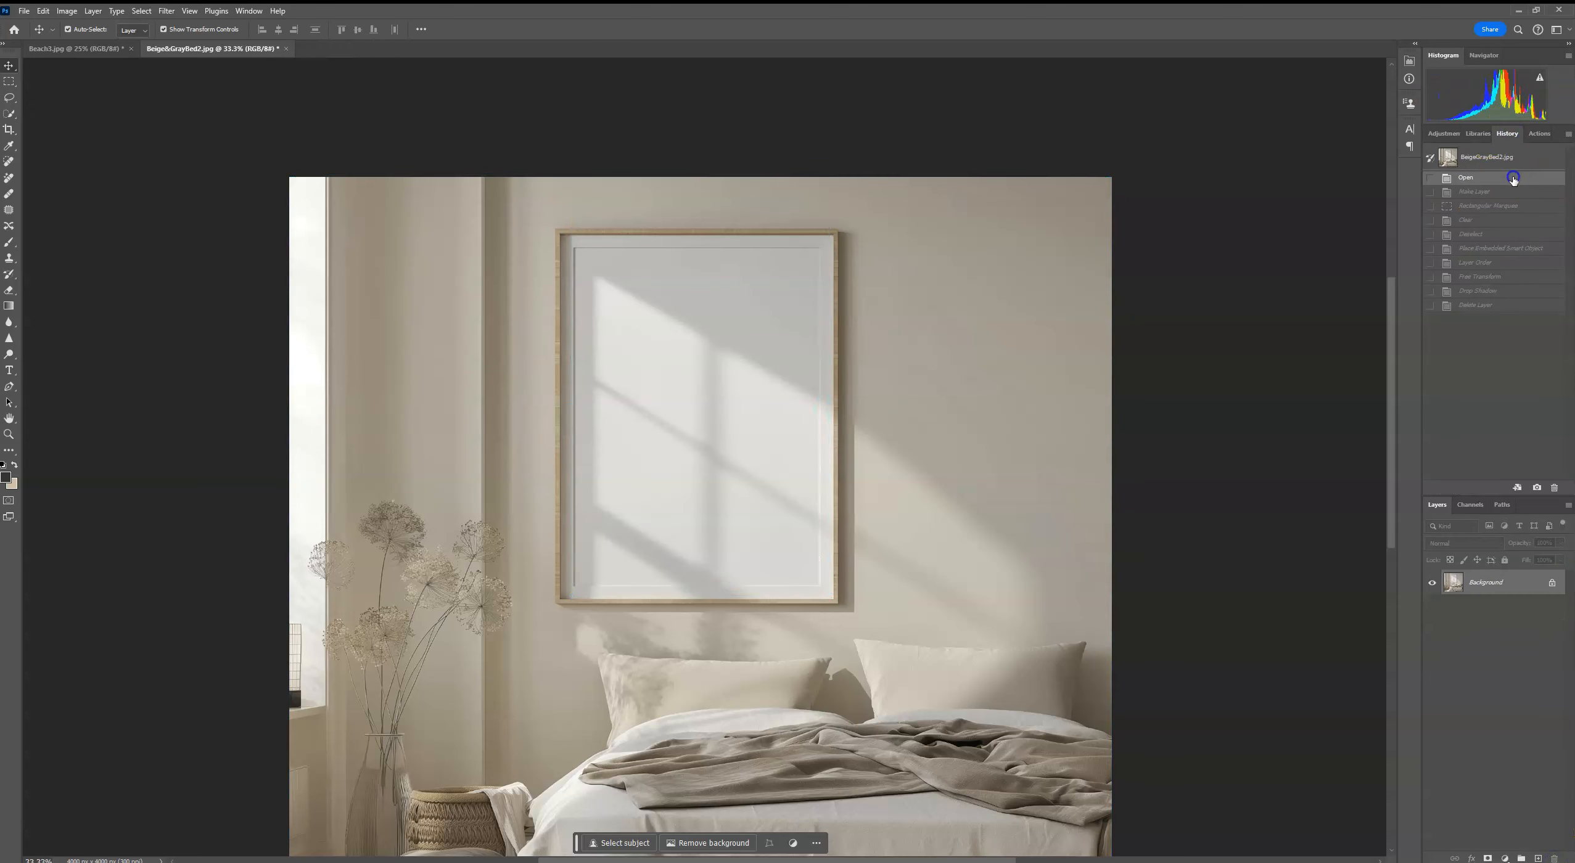
Place the photo AV8A0334-Edit as an embedded object and scale and position it over the frame's opening
{"action": "left_click", "coordinate": [23, 10]}
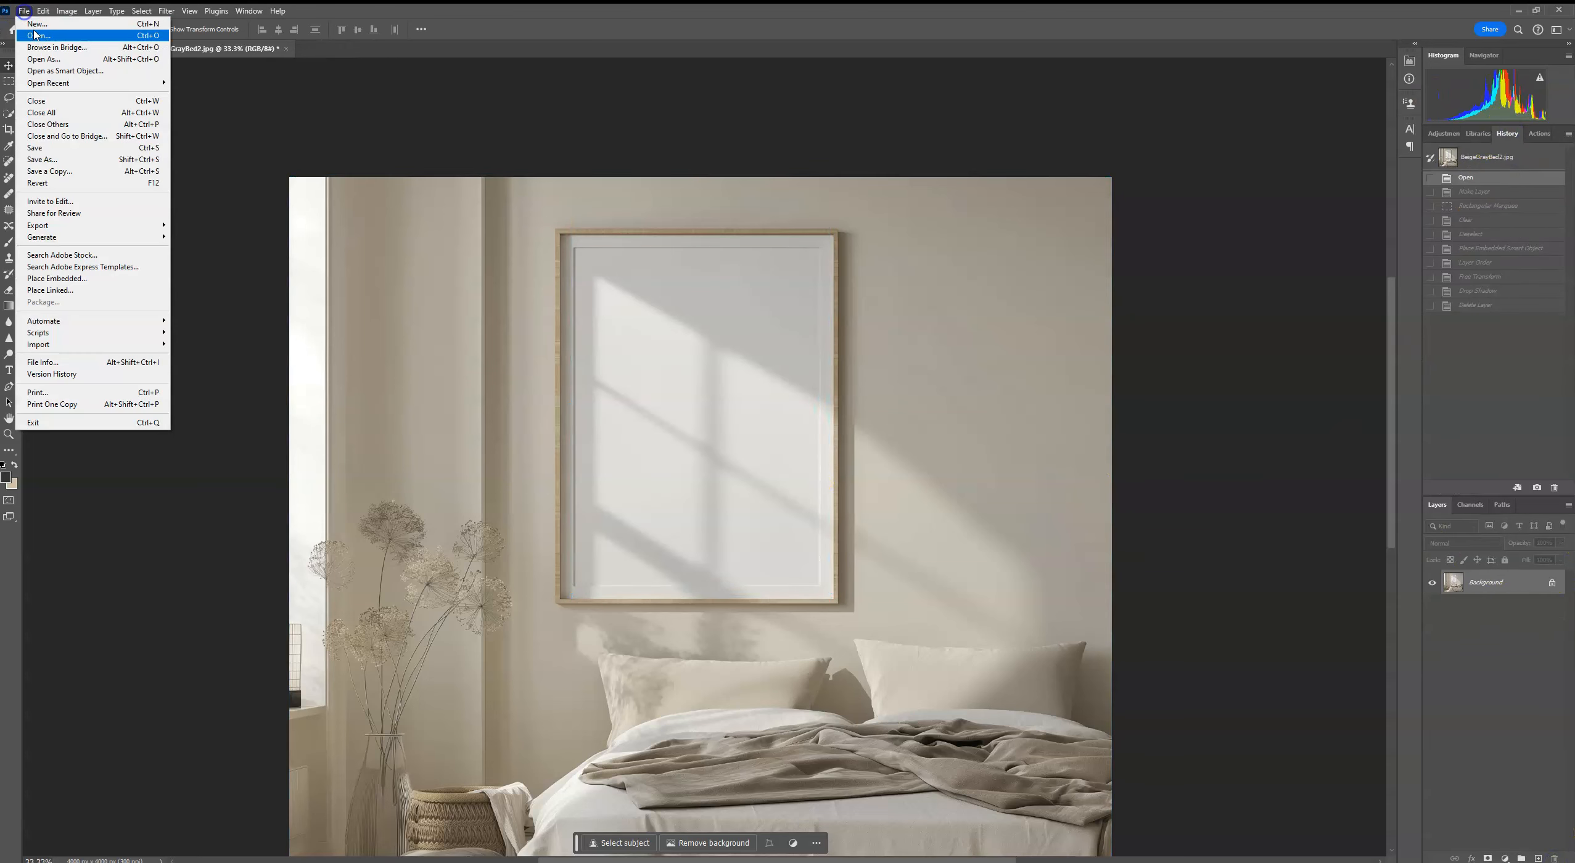
{"action": "left_click", "coordinate": [68, 278]}
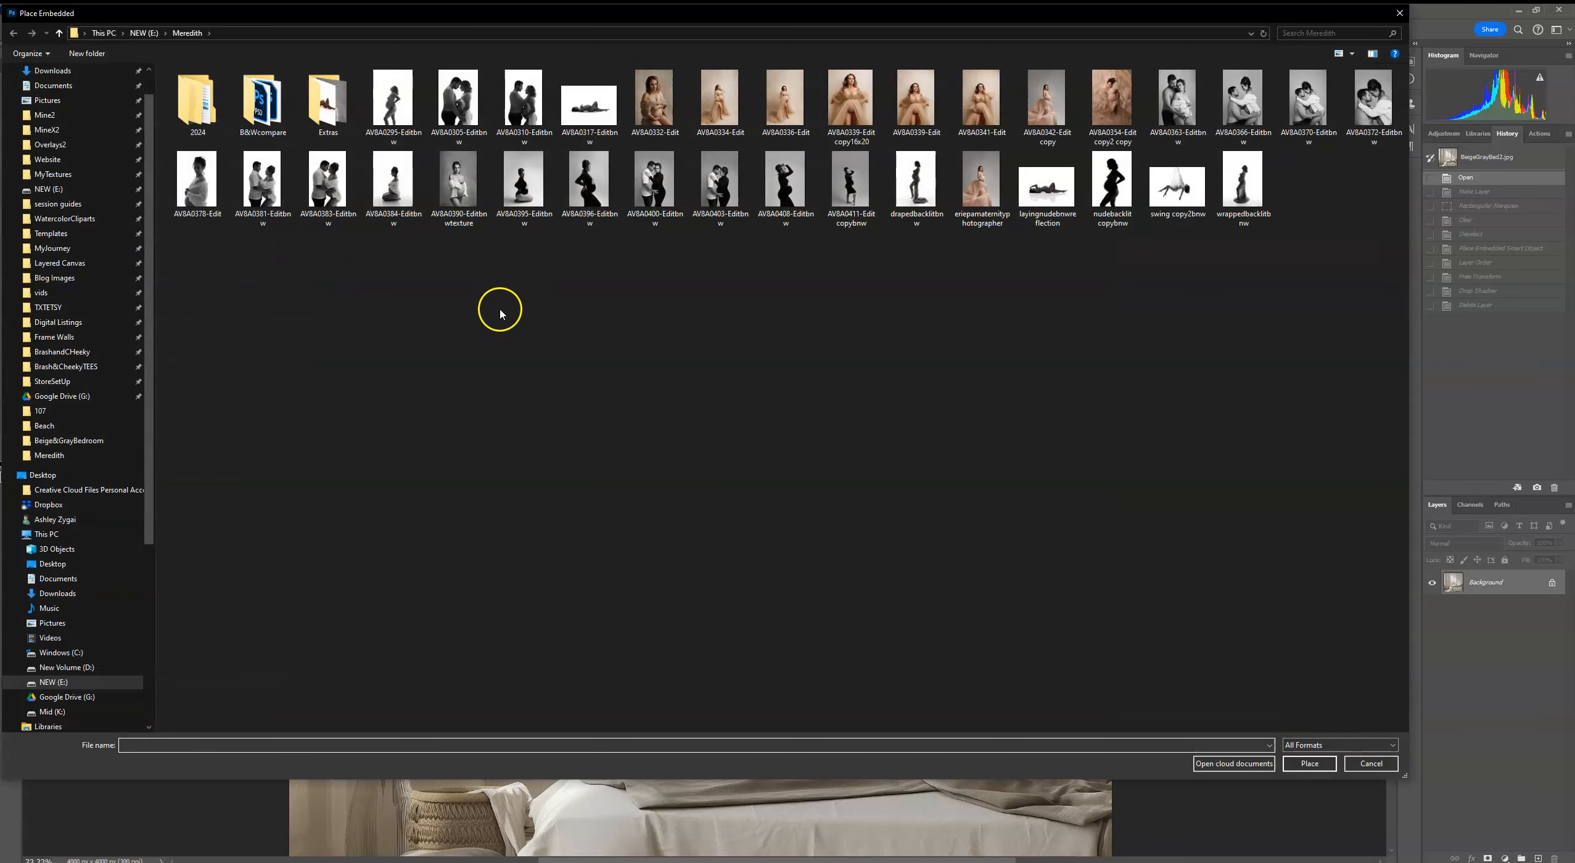
{"action": "double_click", "coordinate": [785, 126]}
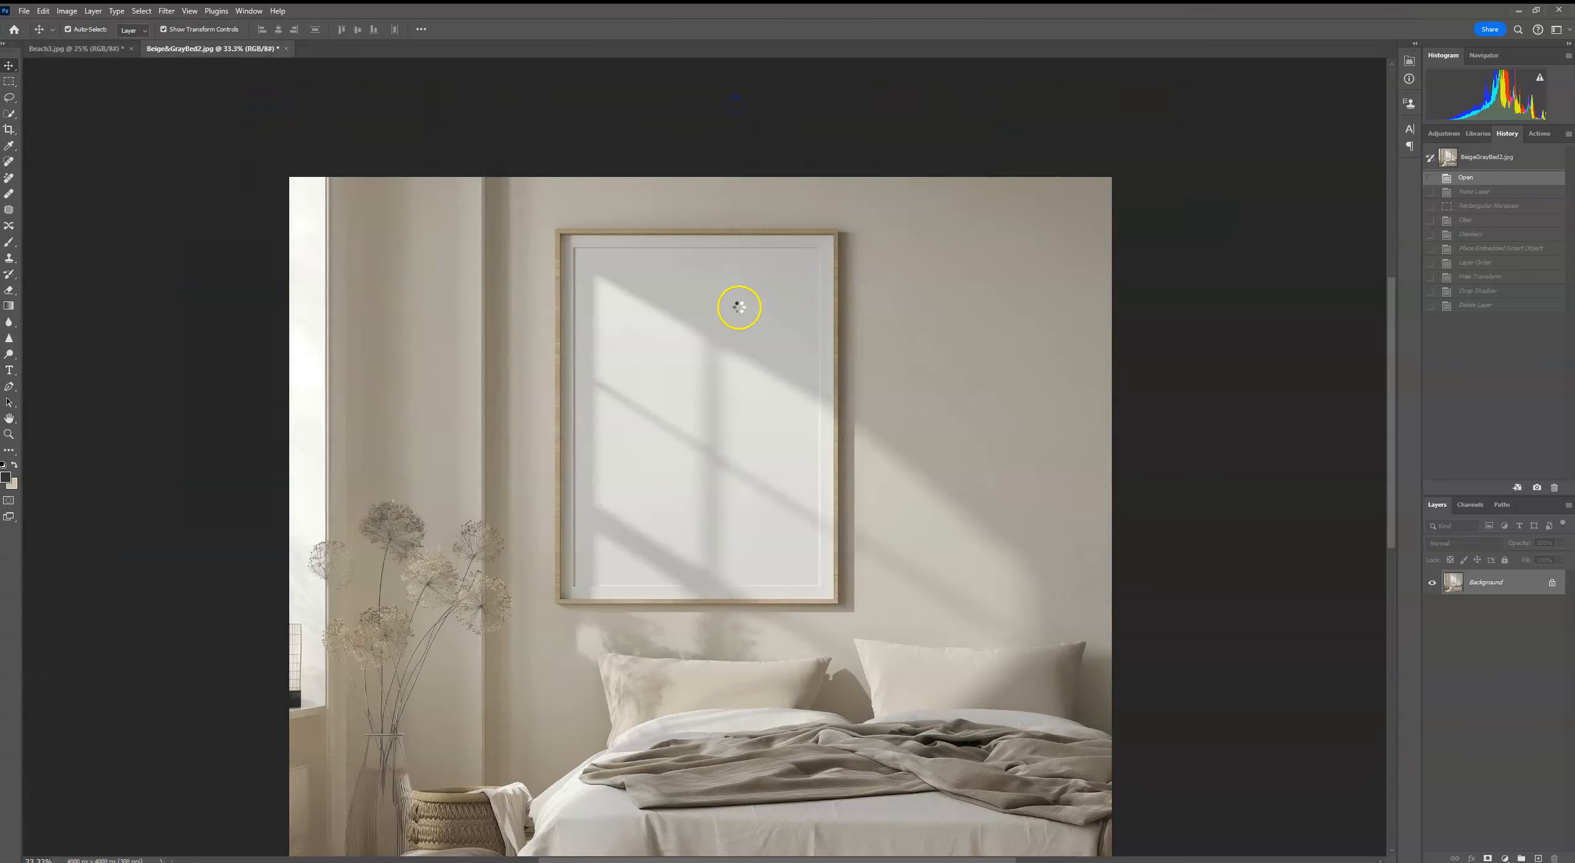
{"action": "left_click_drag", "start_coordinate": [699, 103], "coordinate": [695, 286]}
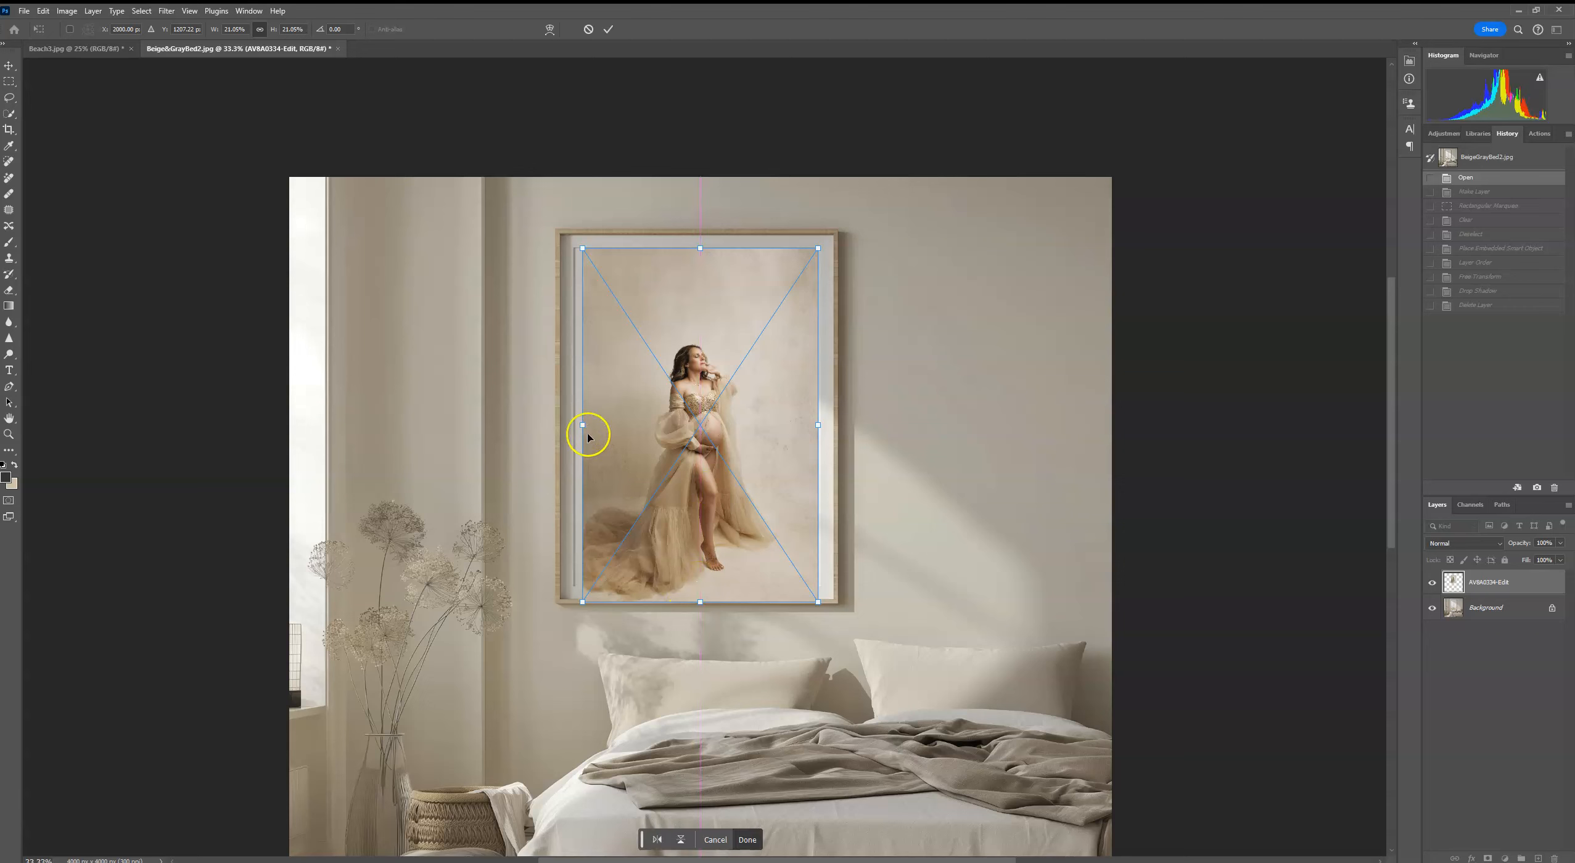
{"action": "left_click_drag", "start_coordinate": [581, 424], "coordinate": [573, 424]}
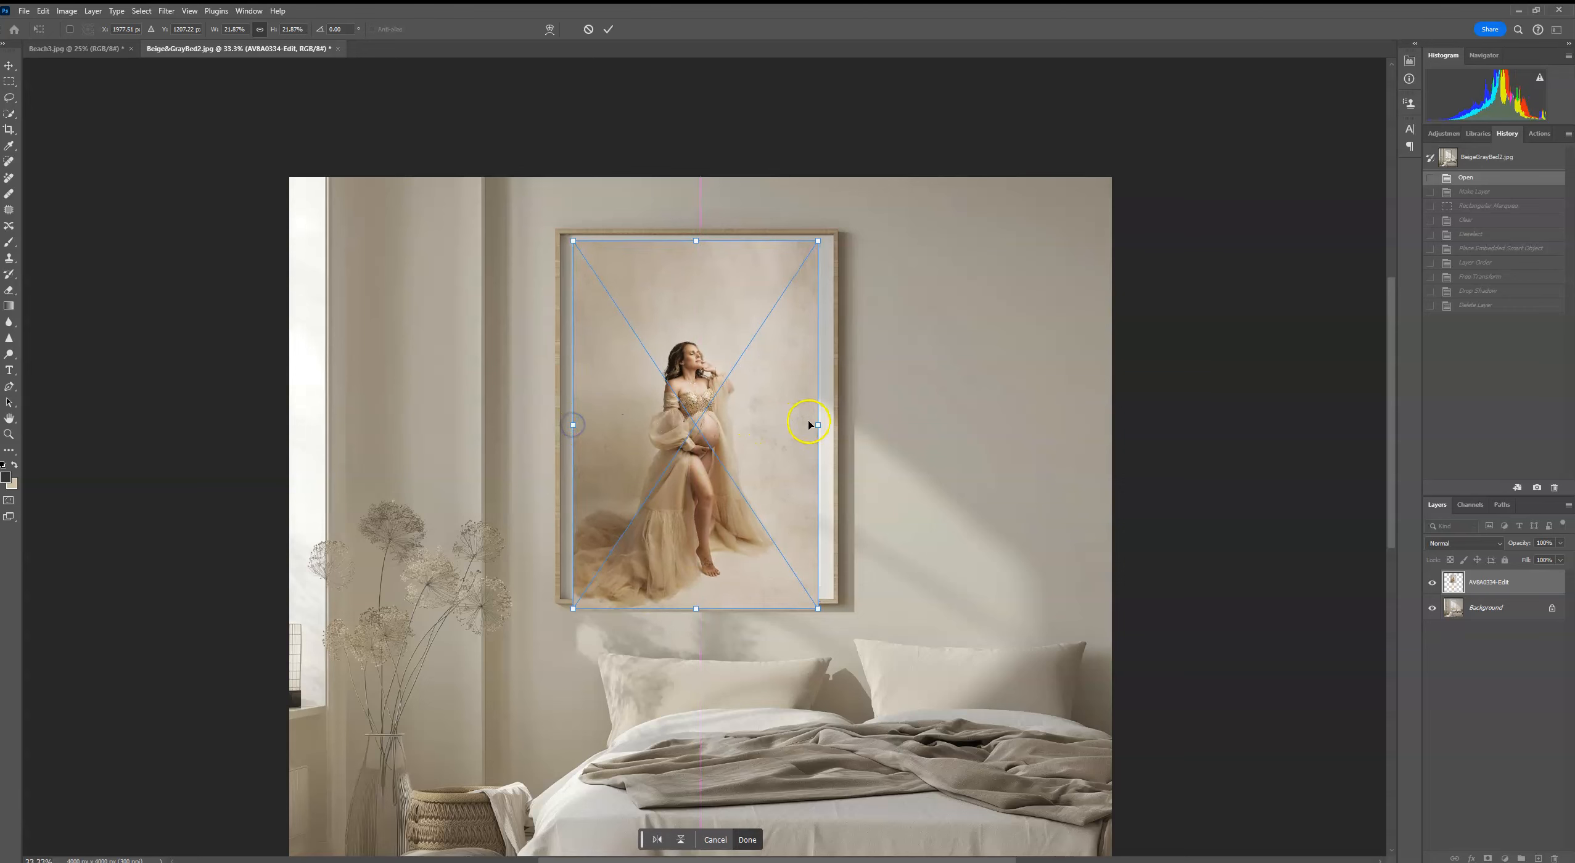
{"action": "left_click_drag", "start_coordinate": [817, 425], "coordinate": [821, 424]}
{"action": "mouse_move", "coordinate": [750, 354]}
{"action": "left_mouse_down"}
{"action": "mouse_move", "coordinate": [754, 393]}
{"action": "mouse_move", "coordinate": [745, 359]}
{"action": "left_mouse_up"}
Set the photo's blend mode to Multiply, fit its width to the frame's inner opening, shift it upward and apply the transform
{"action": "left_click", "coordinate": [1453, 541]}
{"action": "left_click", "coordinate": [1445, 575]}
{"action": "left_click_drag", "start_coordinate": [641, 319], "coordinate": [654, 315]}
{"action": "key", "text": "ctrl+plus"}
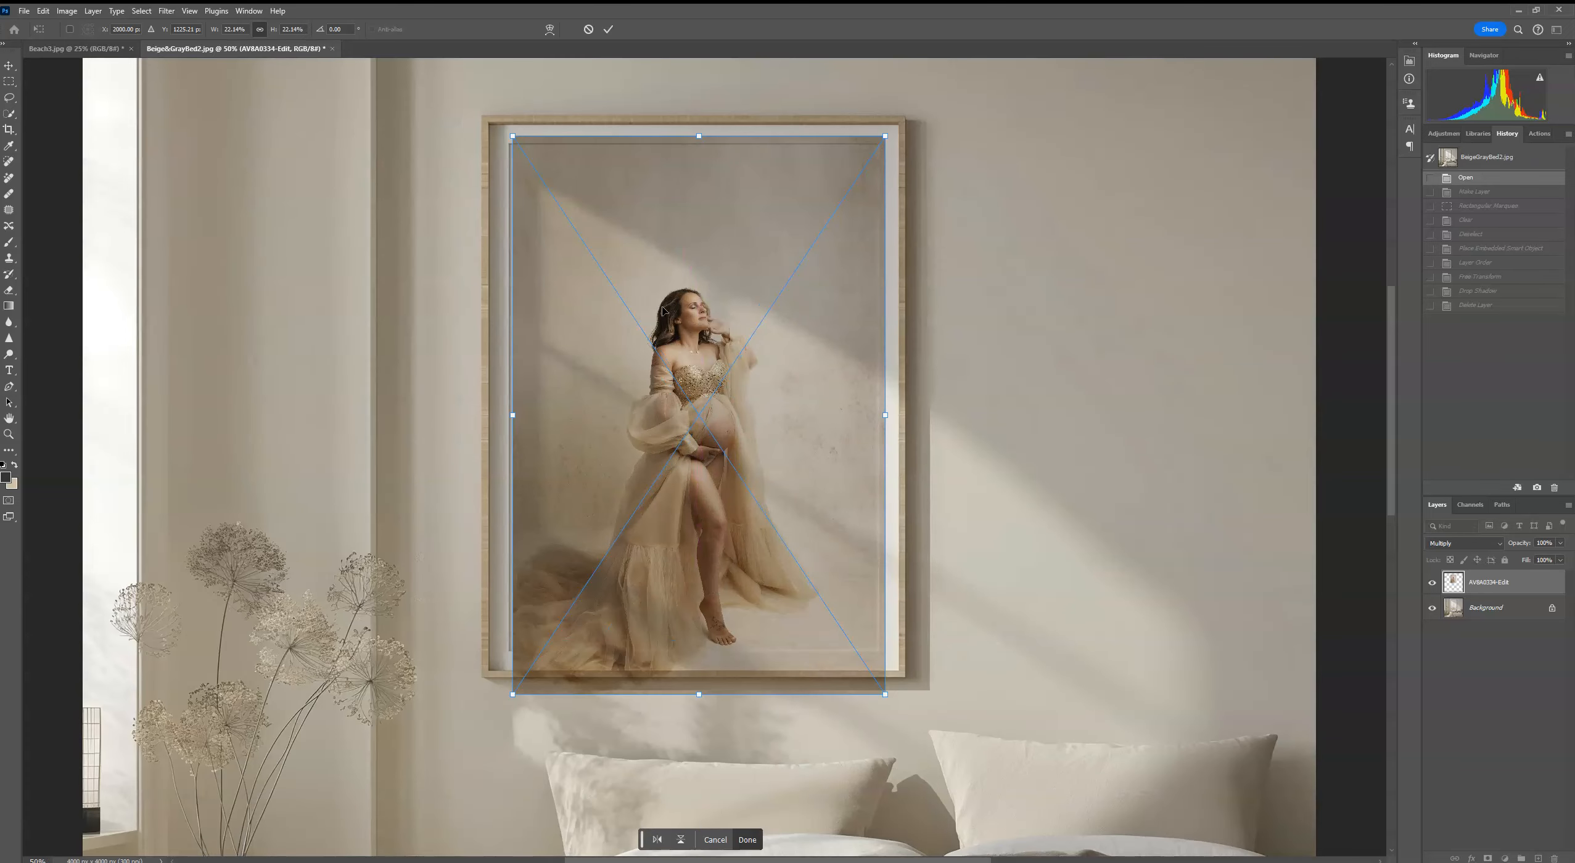
{"action": "left_click_drag", "start_coordinate": [659, 236], "coordinate": [653, 238]}
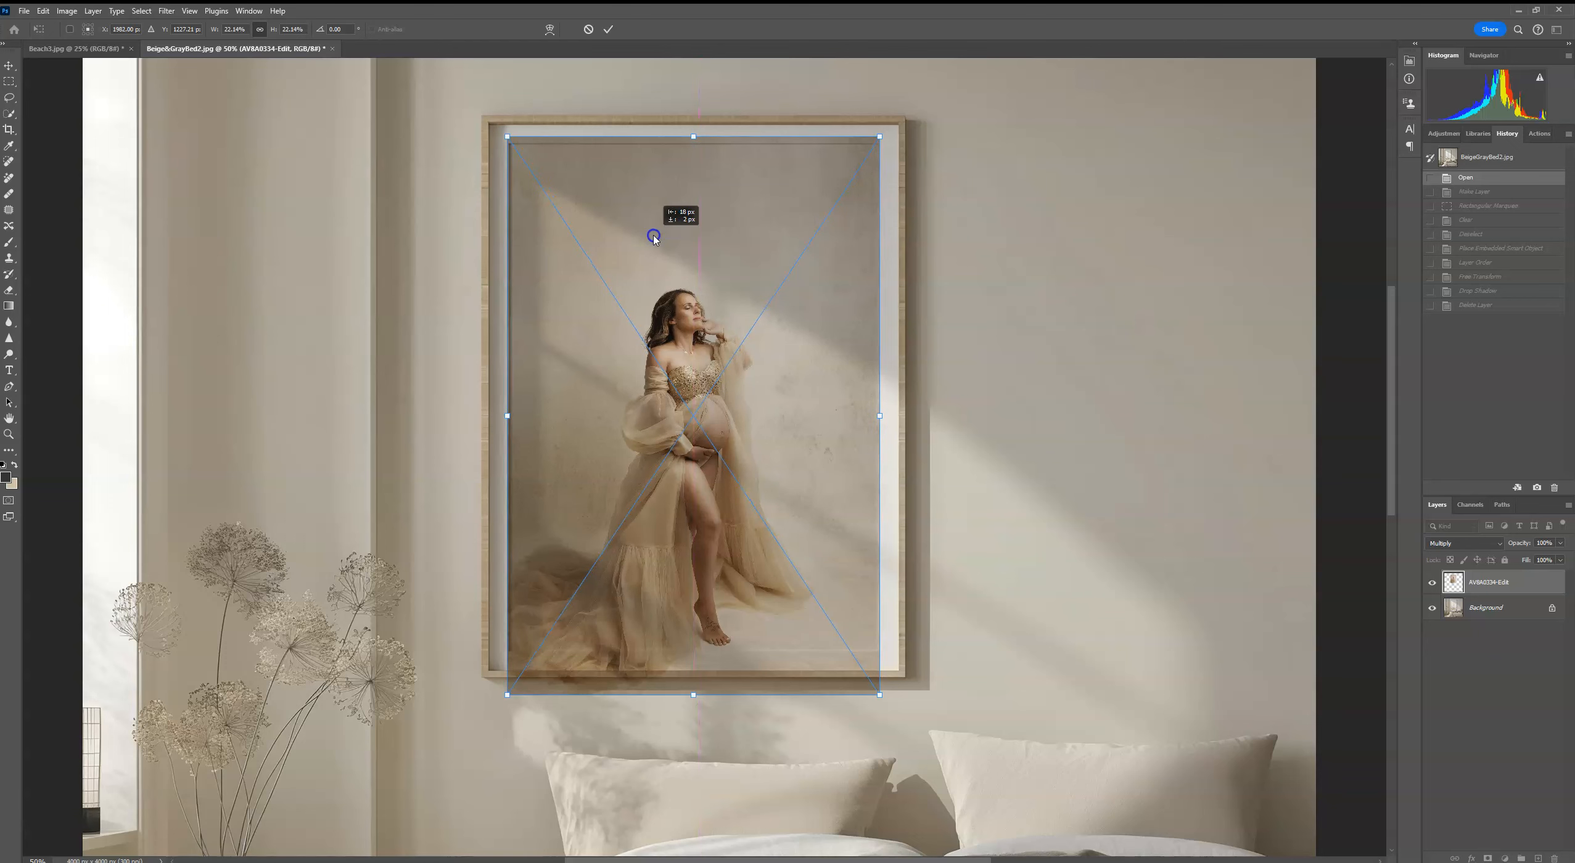
{"action": "left_click_drag", "start_coordinate": [884, 414], "coordinate": [787, 397]}
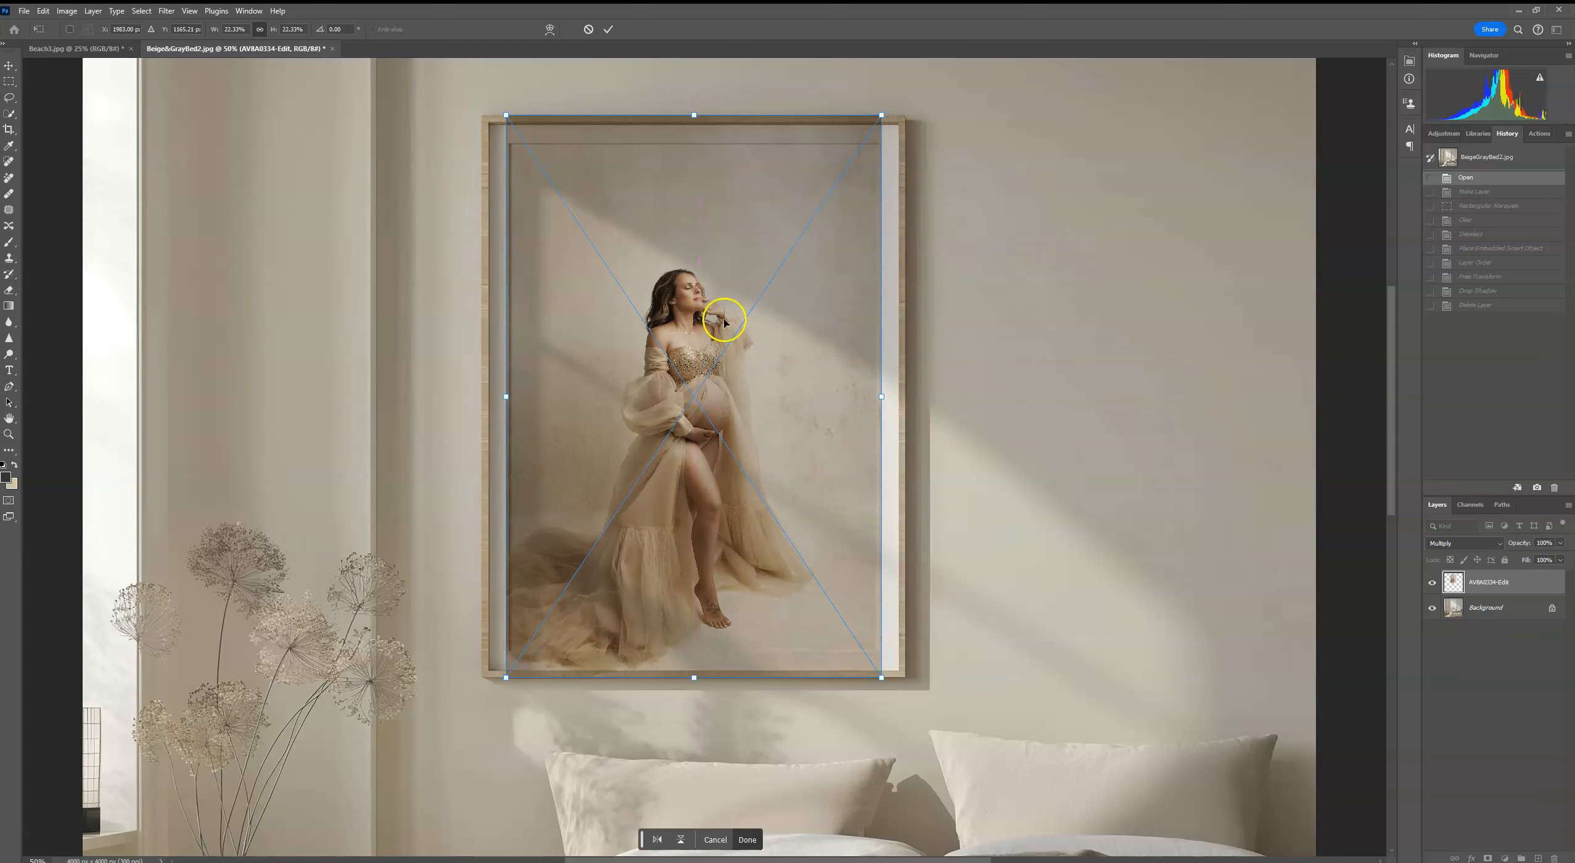
{"action": "left_click_drag", "start_coordinate": [708, 369], "coordinate": [708, 351]}
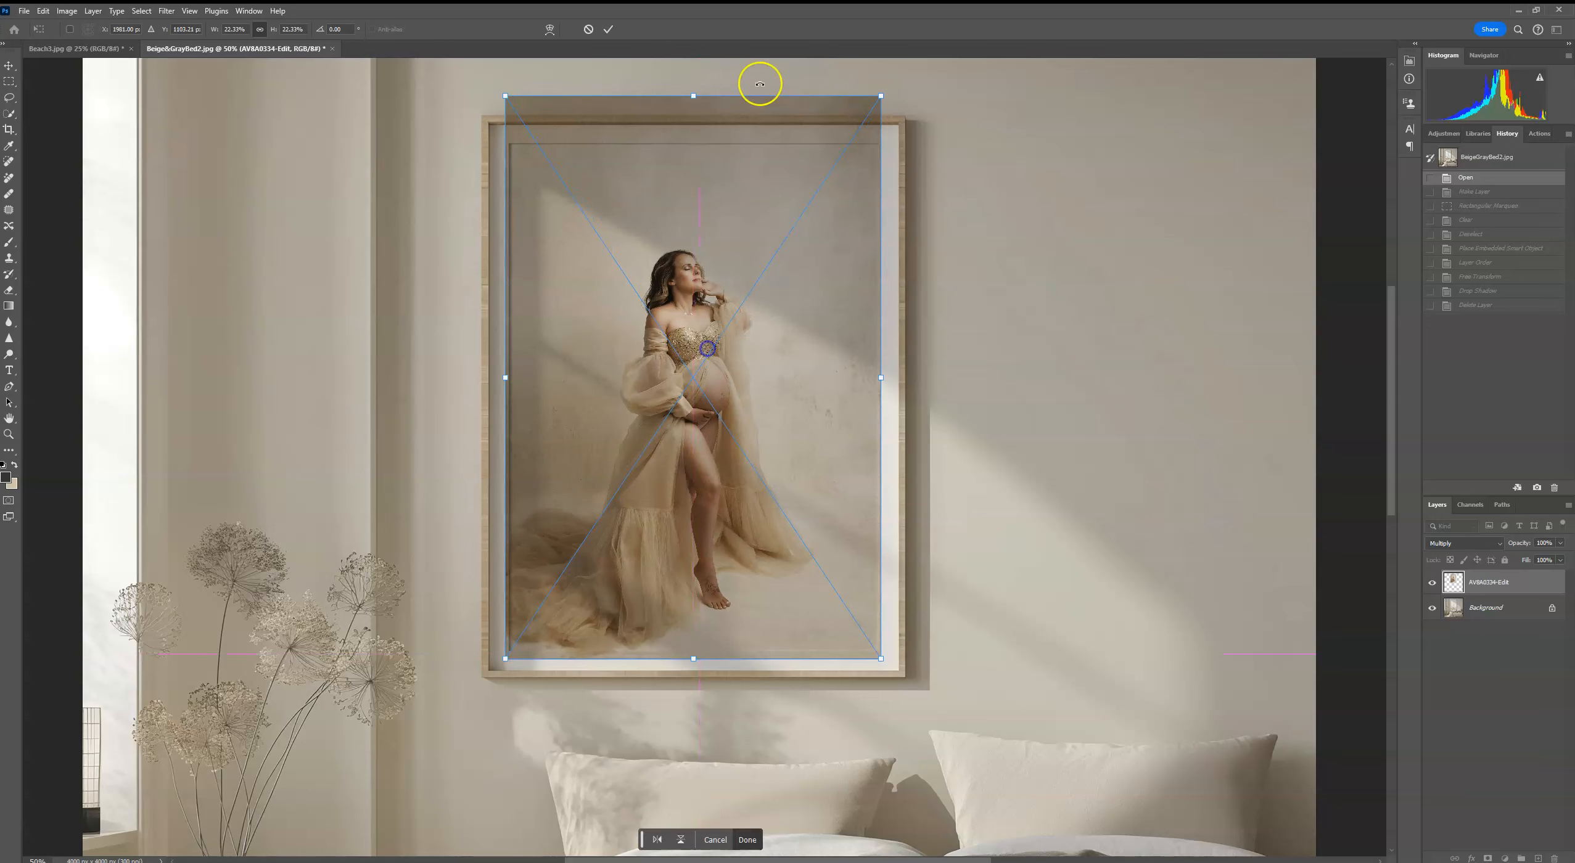
{"action": "left_click", "coordinate": [608, 29]}
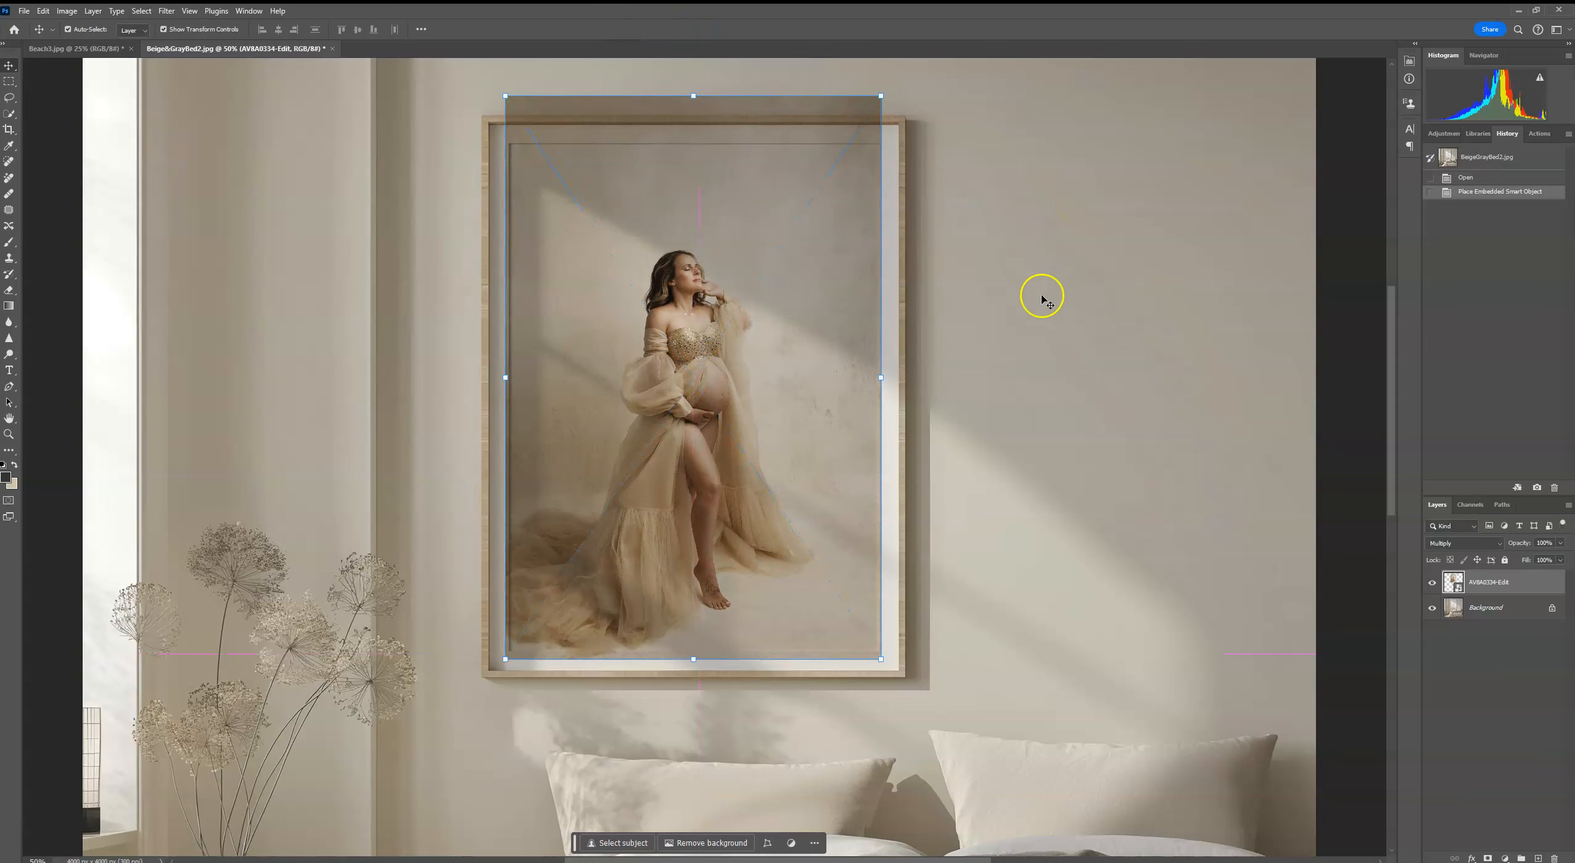
Try to warp the photo's upper corners and top edge down to the mat's inner opening
{"action": "left_click", "coordinate": [1529, 637]}
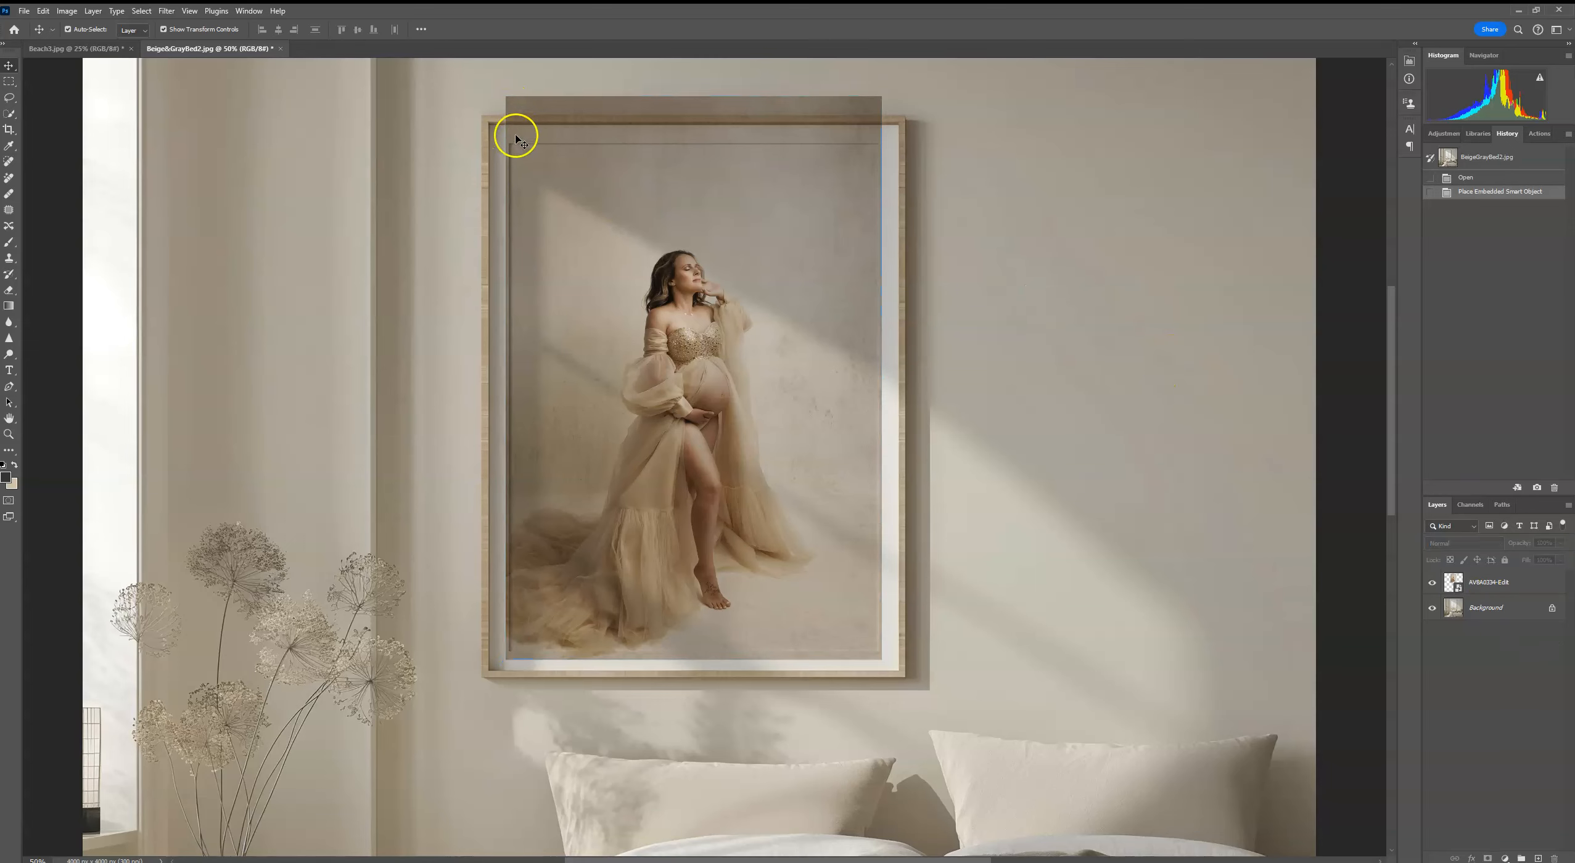
{"action": "left_click", "coordinate": [1489, 582]}
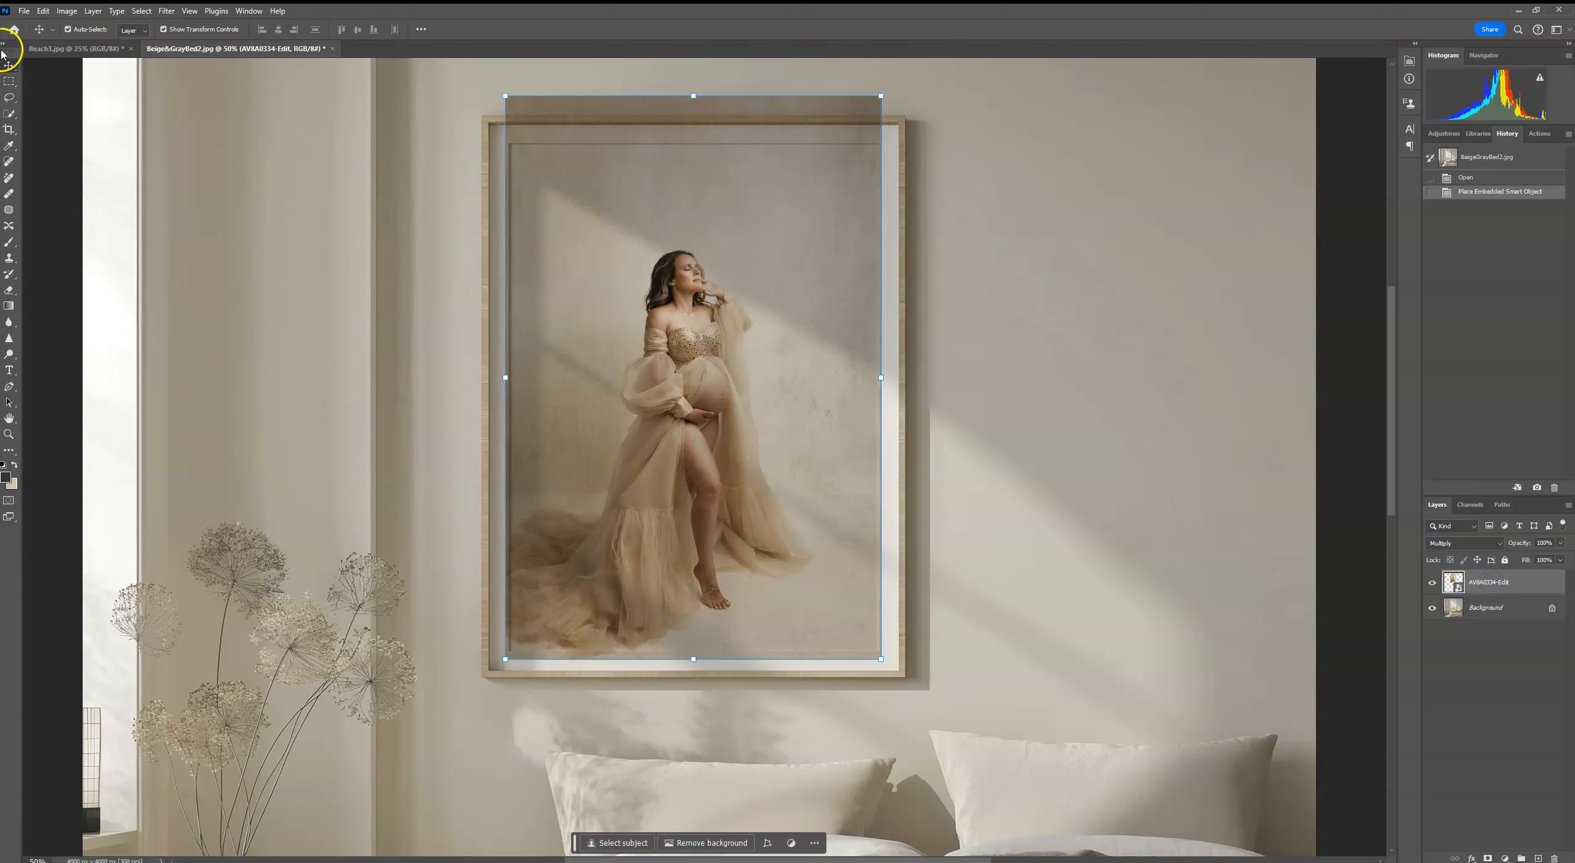
{"action": "left_click", "coordinate": [507, 95]}
{"action": "left_click", "coordinate": [547, 29]}
{"action": "left_click_drag", "start_coordinate": [507, 96], "coordinate": [513, 150]}
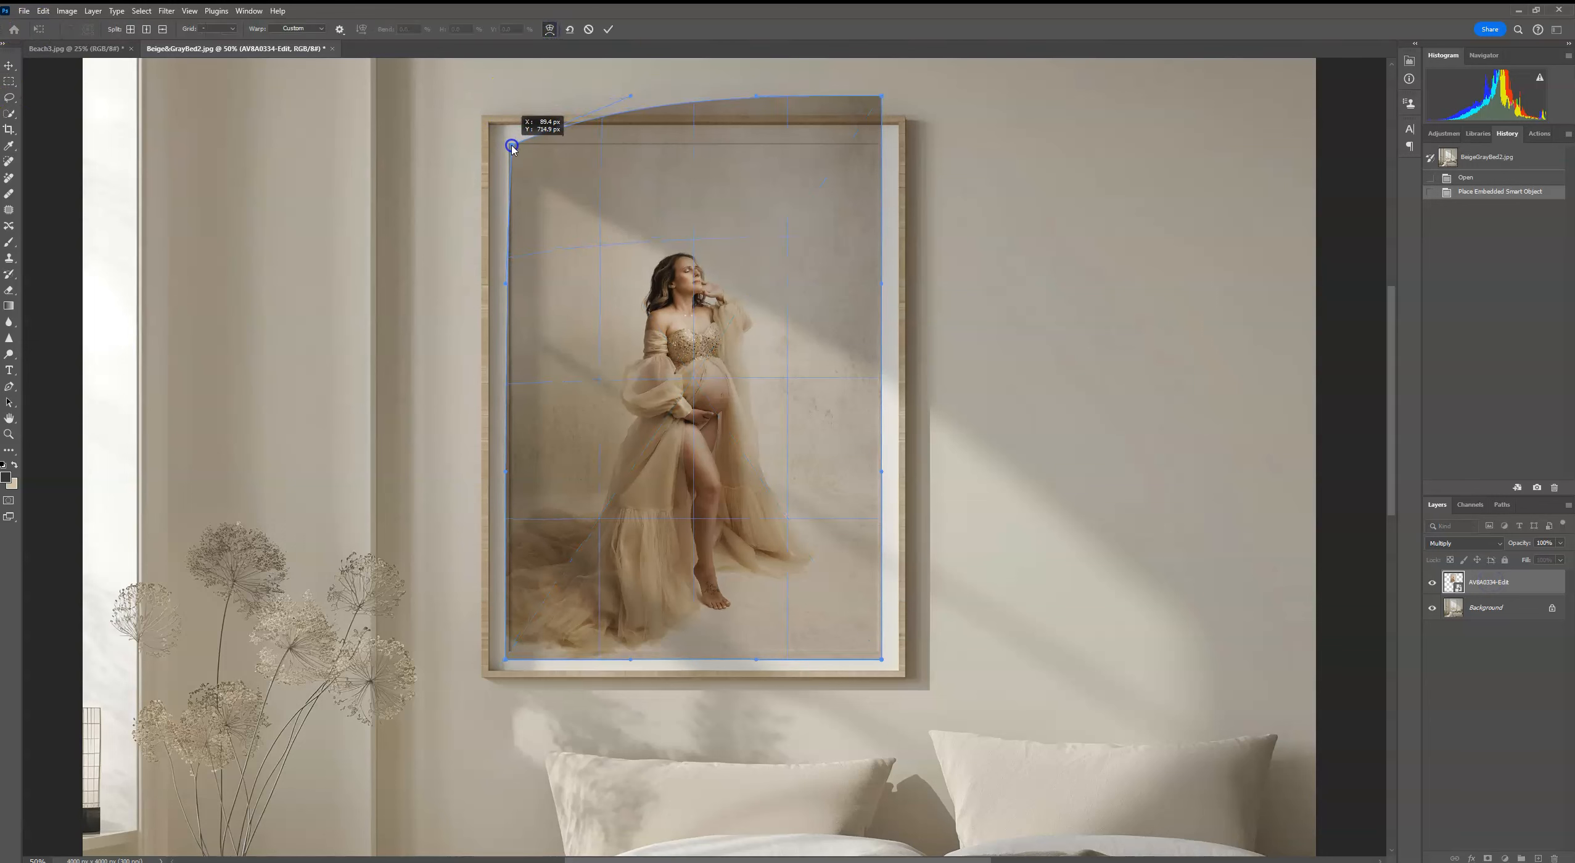
{"action": "left_click_drag", "start_coordinate": [881, 96], "coordinate": [880, 151]}
{"action": "left_click_drag", "start_coordinate": [695, 117], "coordinate": [693, 169]}
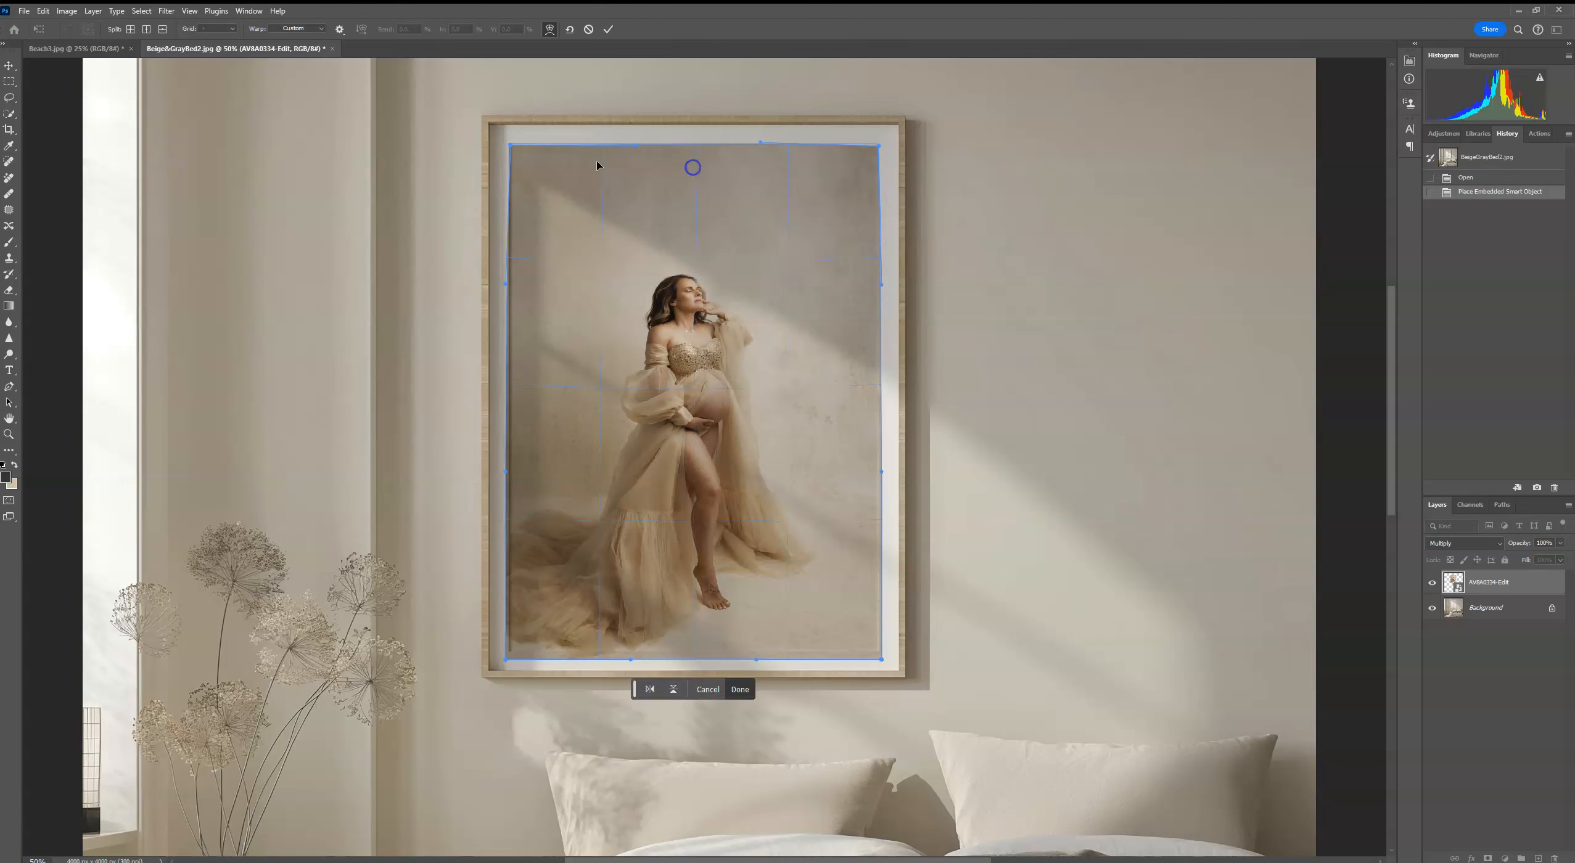
Warp the photo's lower corners and bottom edge to the opening, apply it, and revert to the Place Embedded Smart Object state
{"action": "left_click_drag", "start_coordinate": [510, 145], "coordinate": [511, 146]}
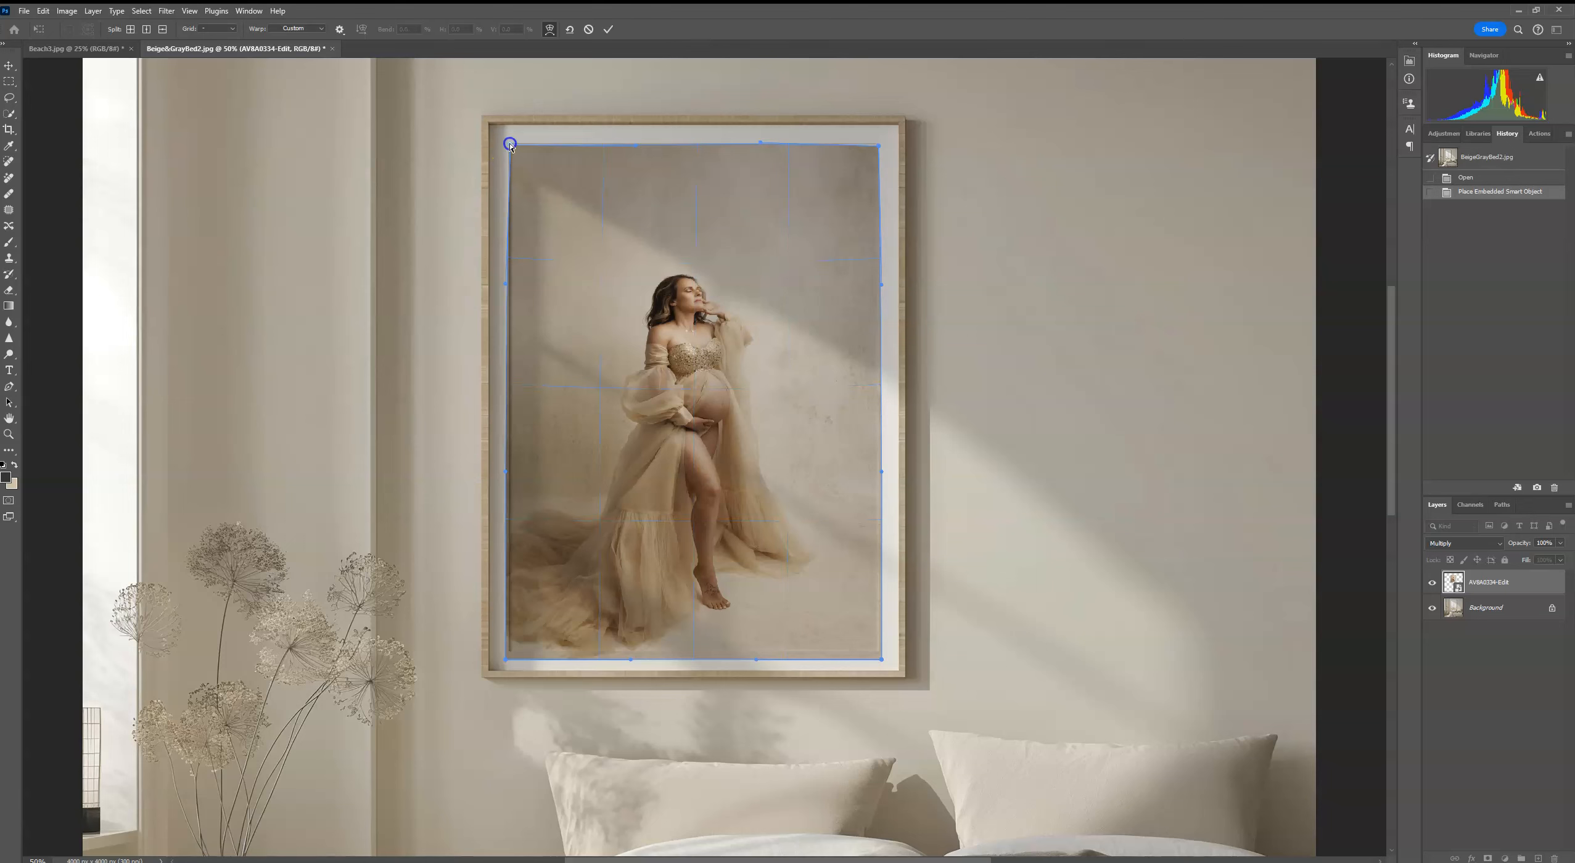
{"action": "left_click_drag", "start_coordinate": [883, 663], "coordinate": [880, 654]}
{"action": "left_click_drag", "start_coordinate": [506, 661], "coordinate": [508, 651]}
{"action": "left_click_drag", "start_coordinate": [515, 370], "coordinate": [518, 365]}
{"action": "left_click_drag", "start_coordinate": [728, 647], "coordinate": [730, 638]}
{"action": "left_click_drag", "start_coordinate": [625, 646], "coordinate": [687, 632]}
{"action": "left_click", "coordinate": [610, 31]}
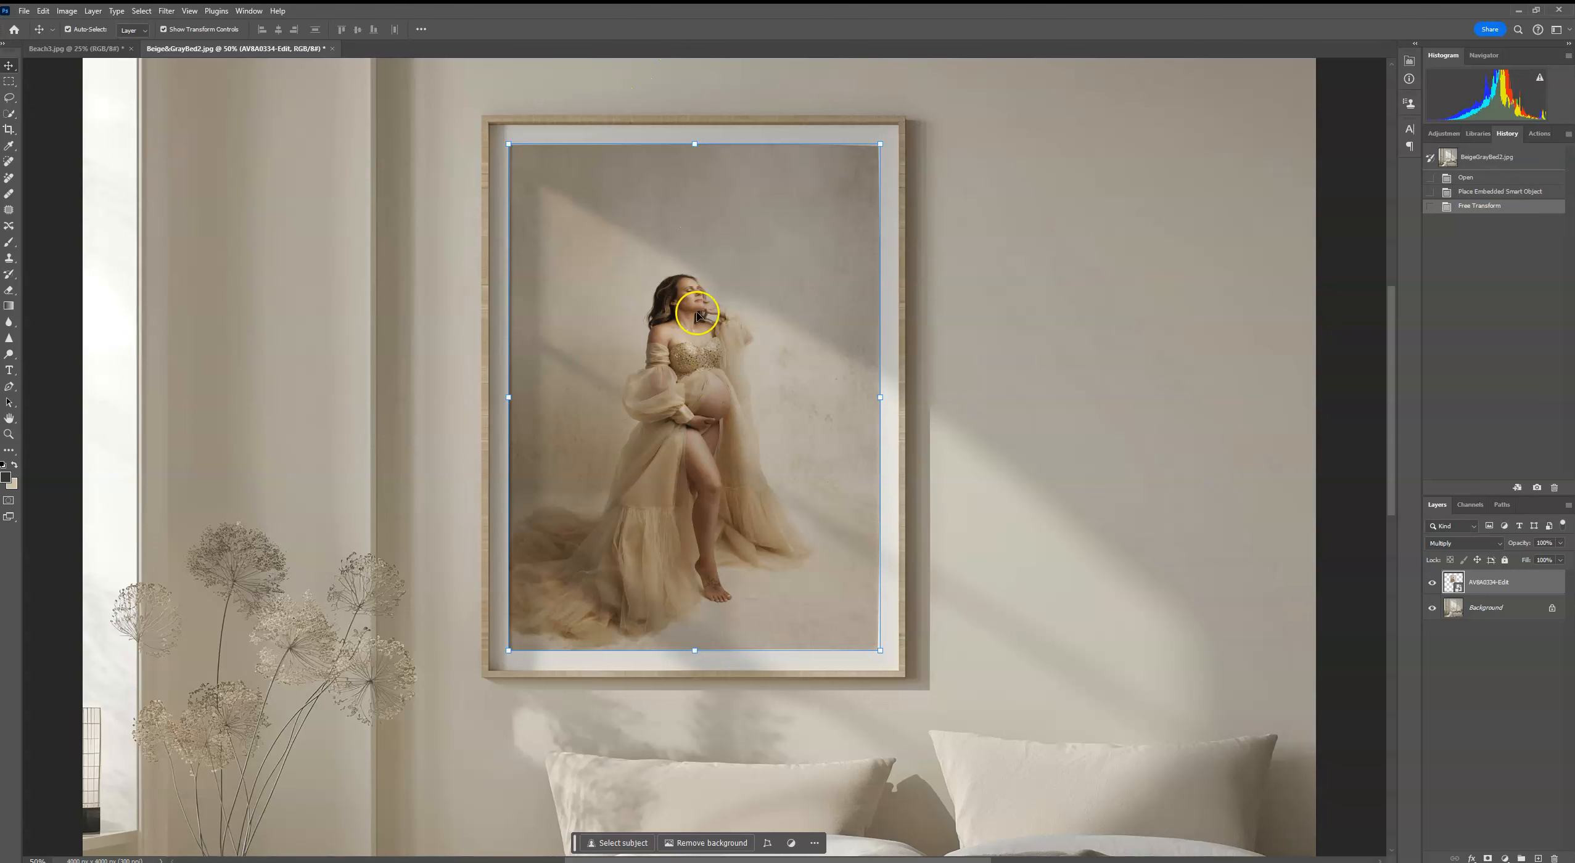
{"action": "left_click", "coordinate": [1495, 195]}
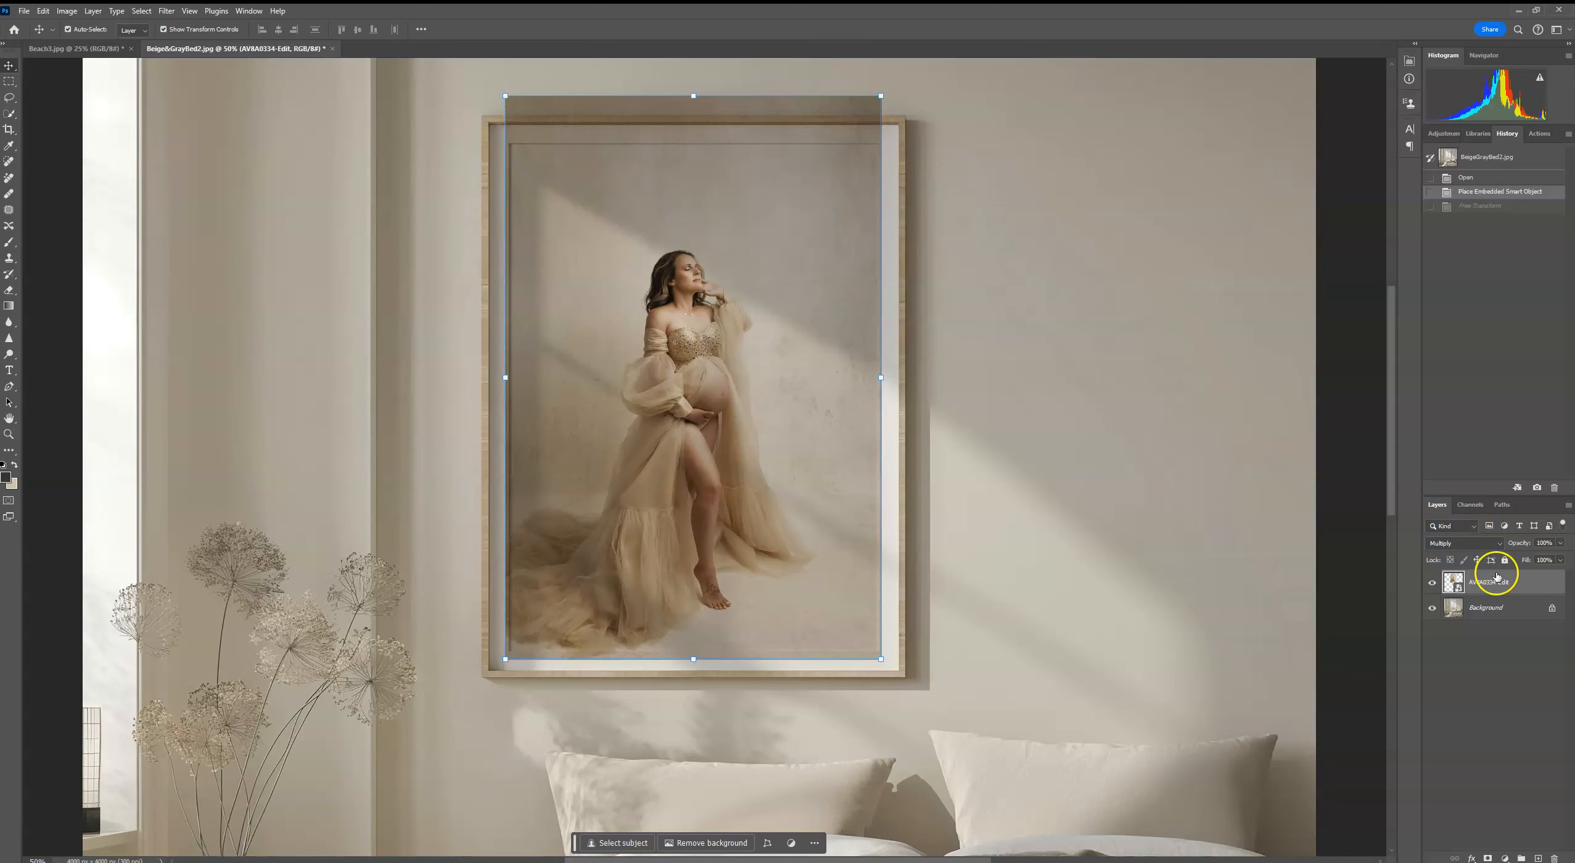
Add a layer mask to the photo layer and brush black over the photo's overlap along the mat's top and right borders
{"action": "left_click", "coordinate": [1486, 857]}
{"action": "left_click", "coordinate": [8, 242]}
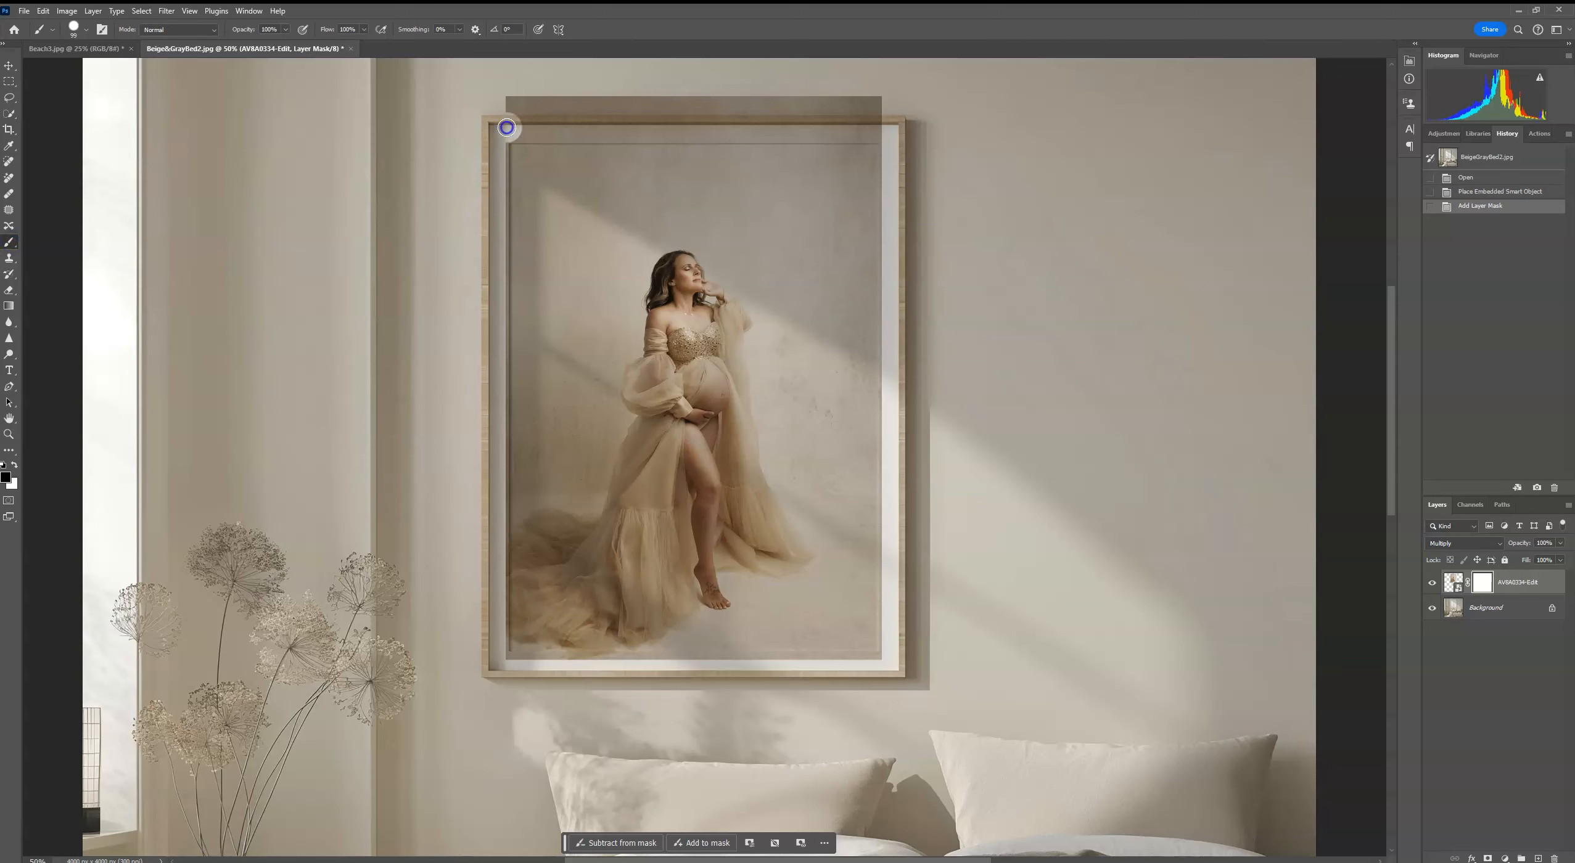
{"action": "mouse_move", "coordinate": [506, 127]}
{"action": "left_mouse_down"}
{"action": "mouse_move", "coordinate": [741, 126]}
{"action": "mouse_move", "coordinate": [896, 141]}
{"action": "left_mouse_up"}
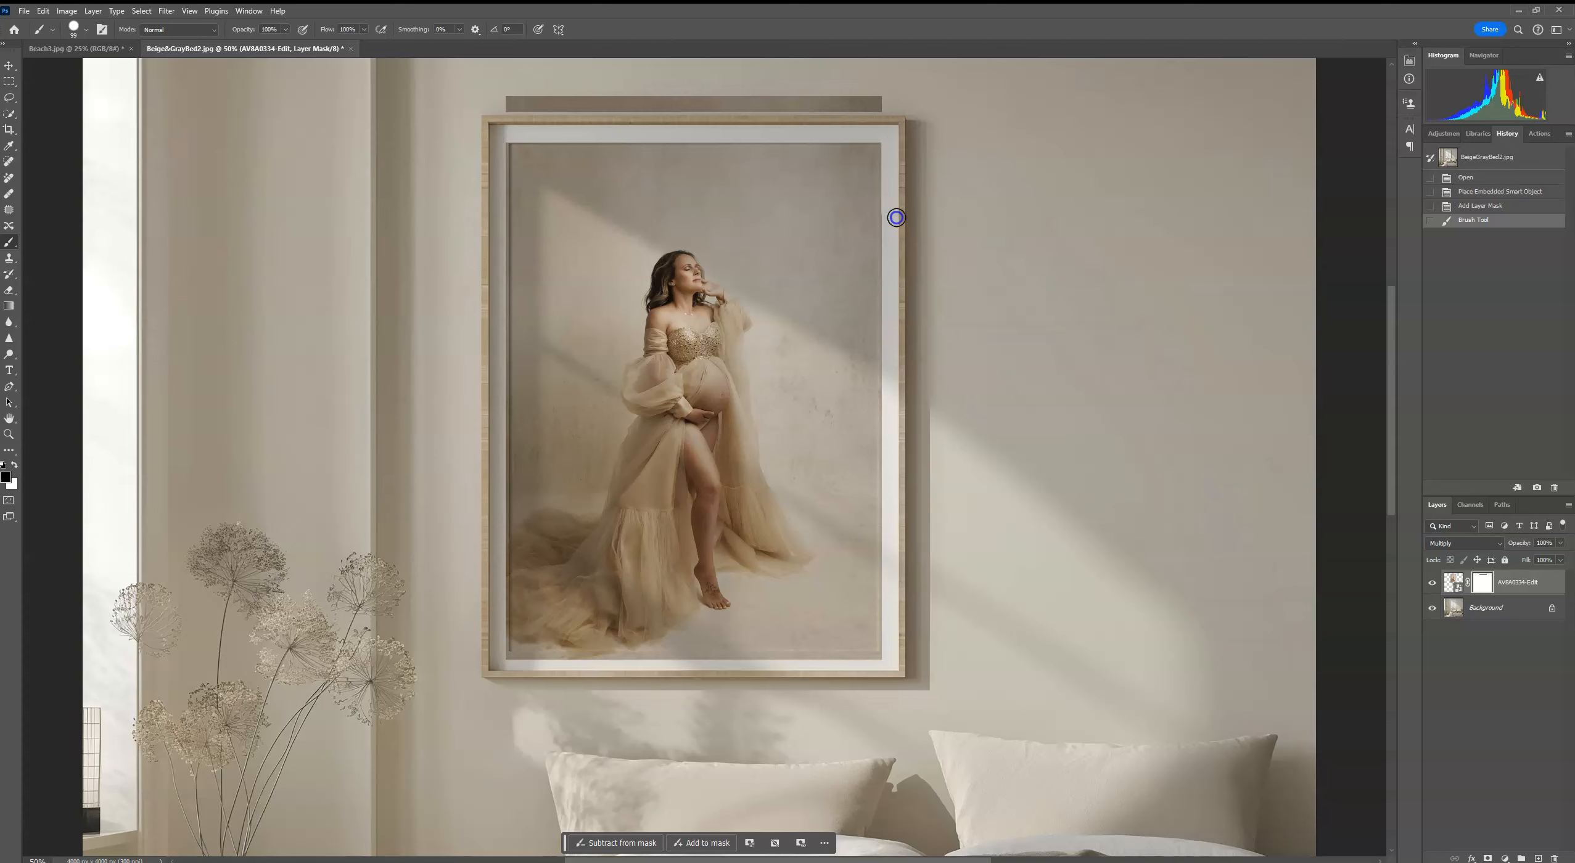
{"action": "left_click_drag", "start_coordinate": [896, 218], "coordinate": [897, 221]}
{"action": "left_click_drag", "start_coordinate": [896, 141], "coordinate": [897, 616]}
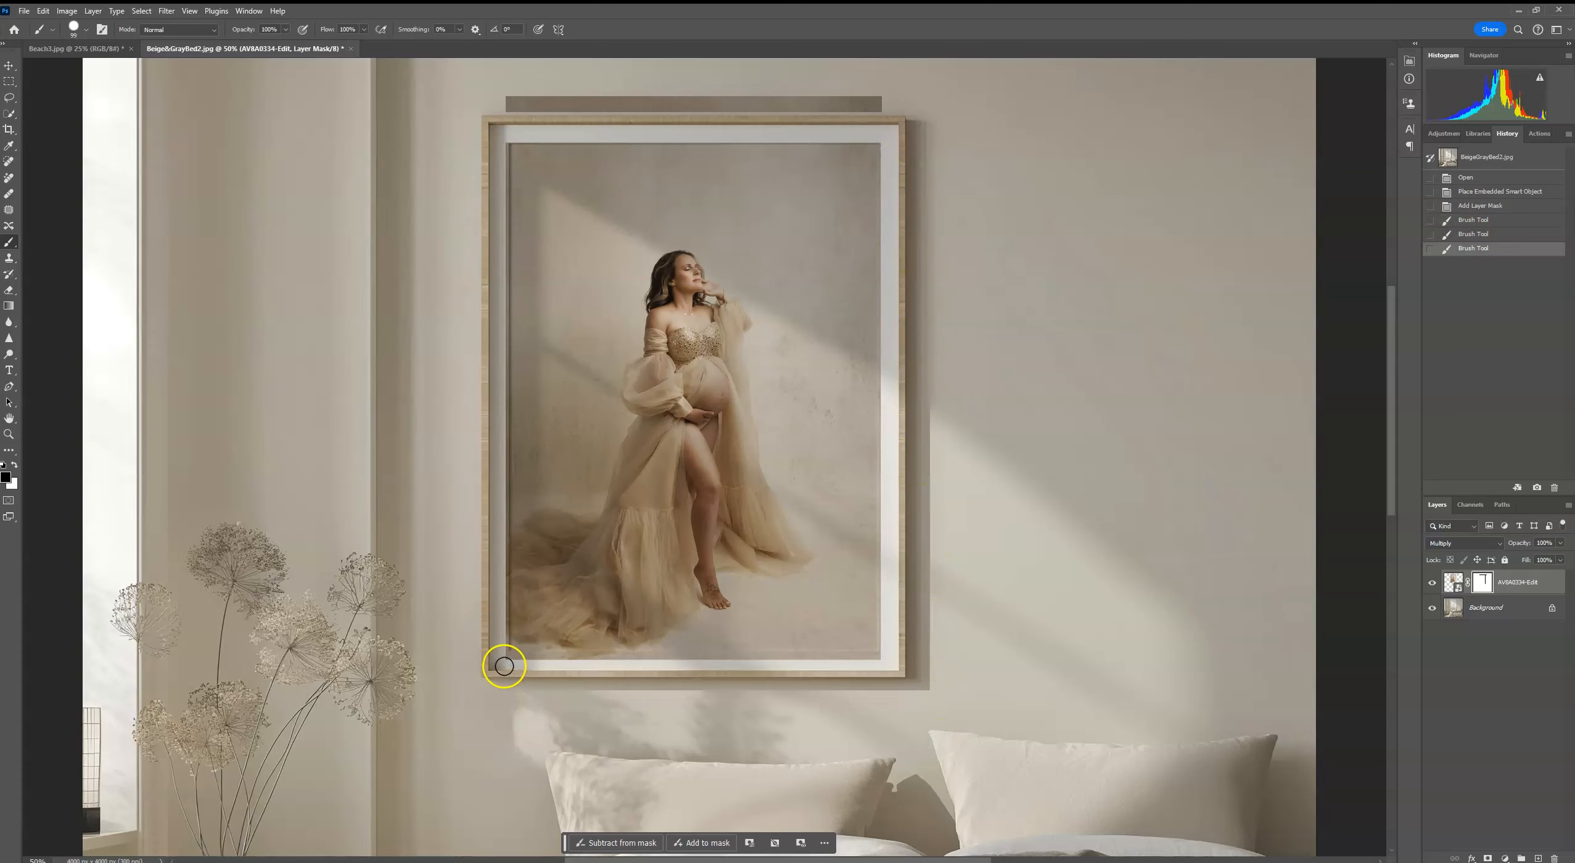
Mask out the remaining photo overlap along the mat's bottom and left borders and the strip above the frame
{"action": "mouse_move", "coordinate": [504, 666]}
{"action": "left_mouse_down"}
{"action": "mouse_move", "coordinate": [964, 667]}
{"action": "mouse_move", "coordinate": [894, 654]}
{"action": "mouse_move", "coordinate": [893, 81]}
{"action": "left_mouse_up"}
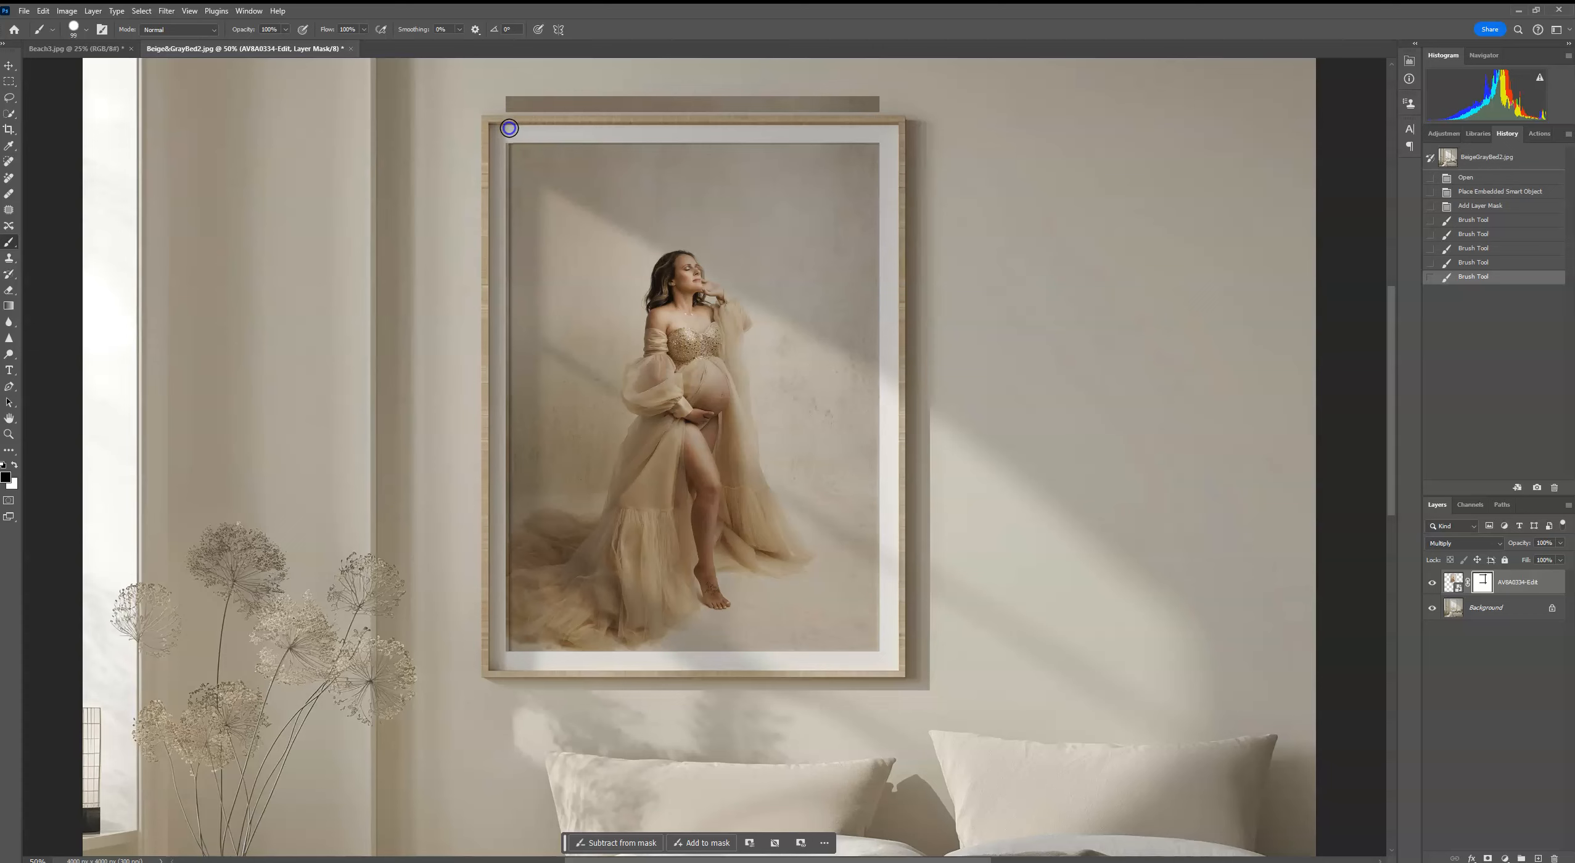
{"action": "left_click_drag", "start_coordinate": [528, 126], "coordinate": [974, 116]}
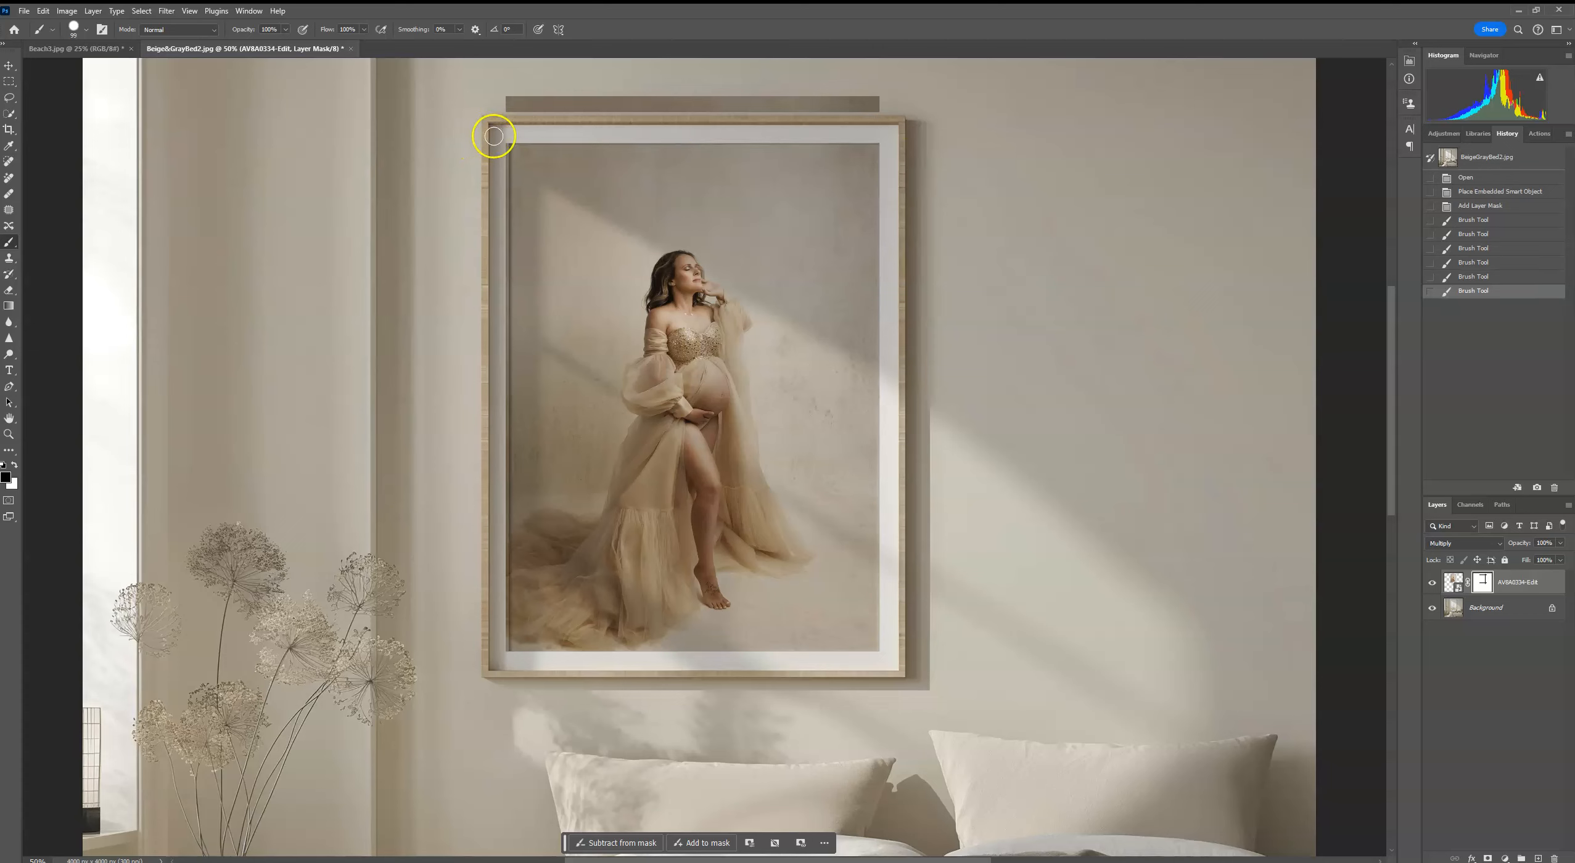
{"action": "mouse_move", "coordinate": [494, 186]}
{"action": "left_mouse_down"}
{"action": "mouse_move", "coordinate": [462, 696]}
{"action": "mouse_move", "coordinate": [495, 724]}
{"action": "left_mouse_up"}
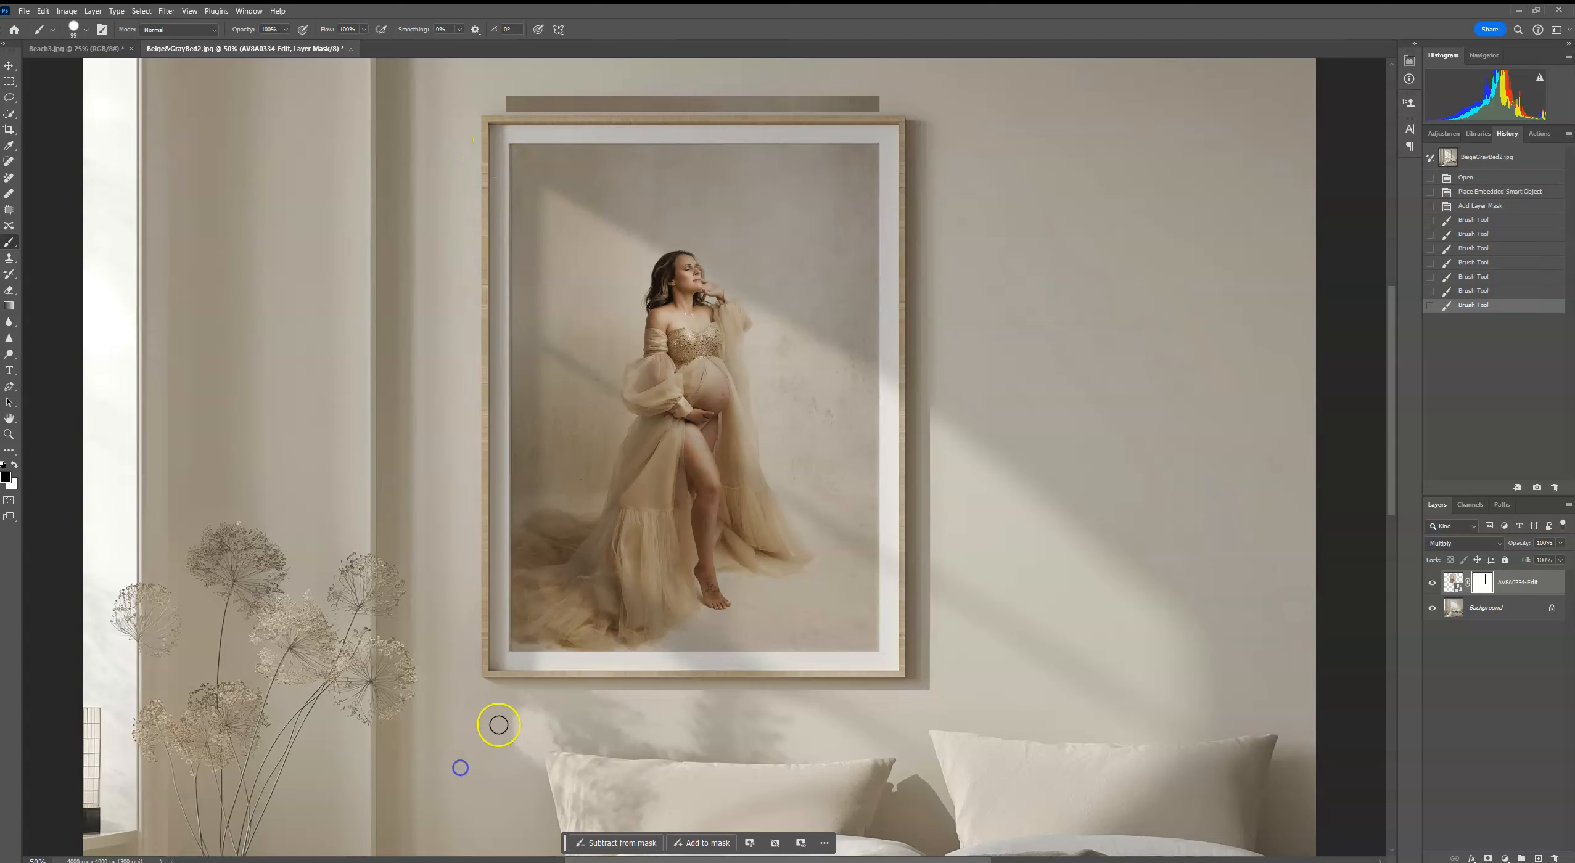
{"action": "left_click_drag", "start_coordinate": [491, 100], "coordinate": [873, 103]}
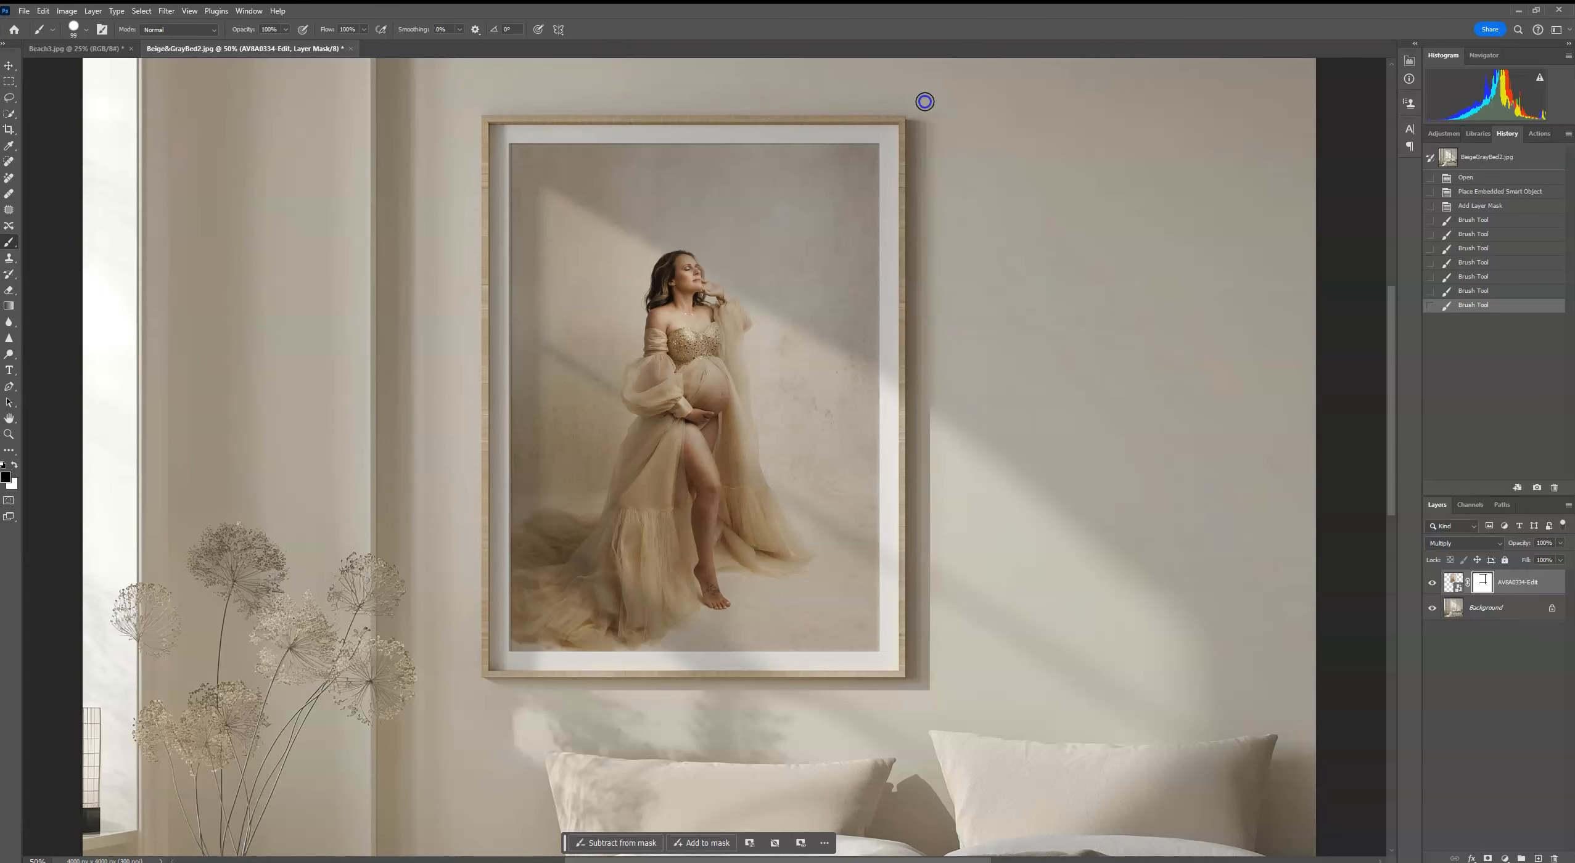
{"action": "mouse_move", "coordinate": [1017, 161]}
{"action": "left_mouse_down"}
{"action": "mouse_move", "coordinate": [898, 431]}
{"action": "mouse_move", "coordinate": [1065, 408]}
{"action": "left_mouse_up"}
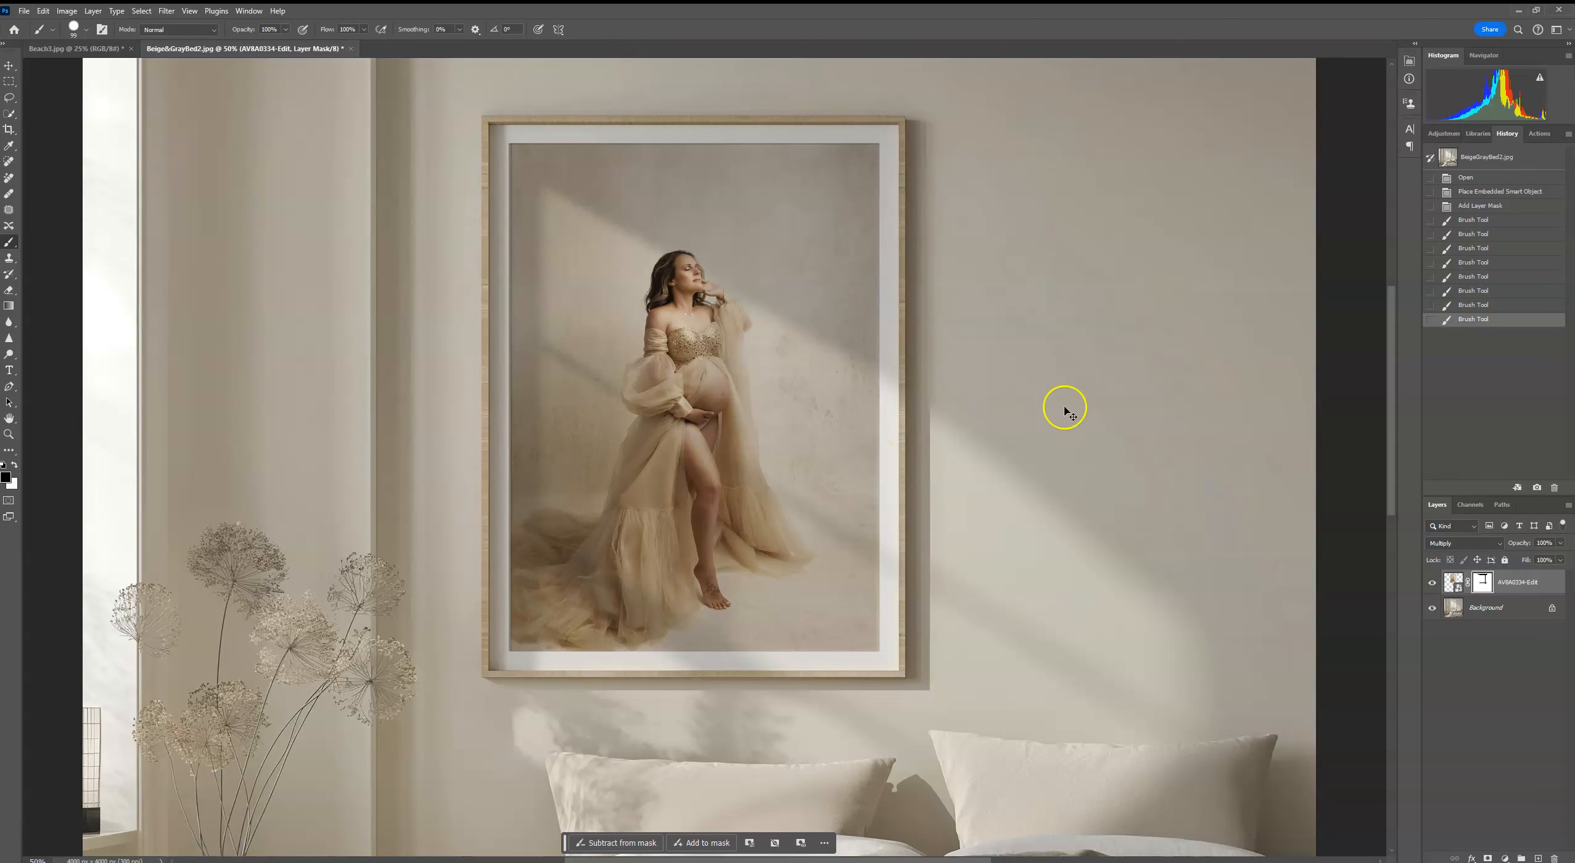
Try to warp the masked photo smart object from its lower-left corner at the mat opening
{"action": "key", "text": "ctrl+1"}
{"action": "left_click_drag", "start_coordinate": [503, 637], "coordinate": [559, 539]}
{"action": "key", "text": "ctrl+plus"}
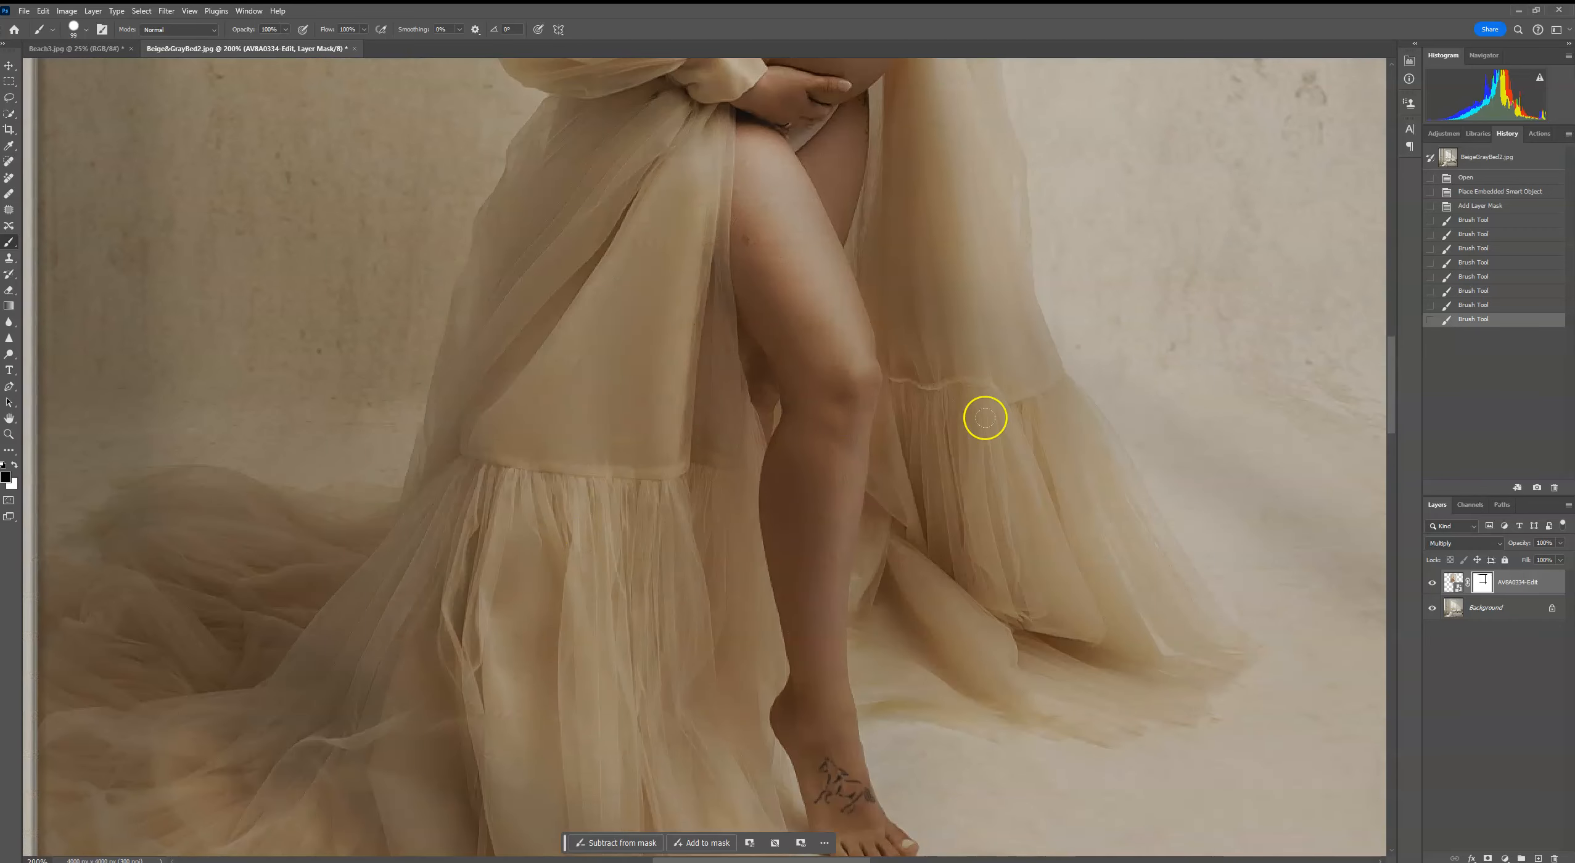
{"action": "left_click_drag", "start_coordinate": [1091, 566], "coordinate": [1165, 396]}
{"action": "left_click", "coordinate": [1453, 582]}
{"action": "left_click_drag", "start_coordinate": [996, 600], "coordinate": [1117, 450]}
{"action": "left_click", "coordinate": [9, 66]}
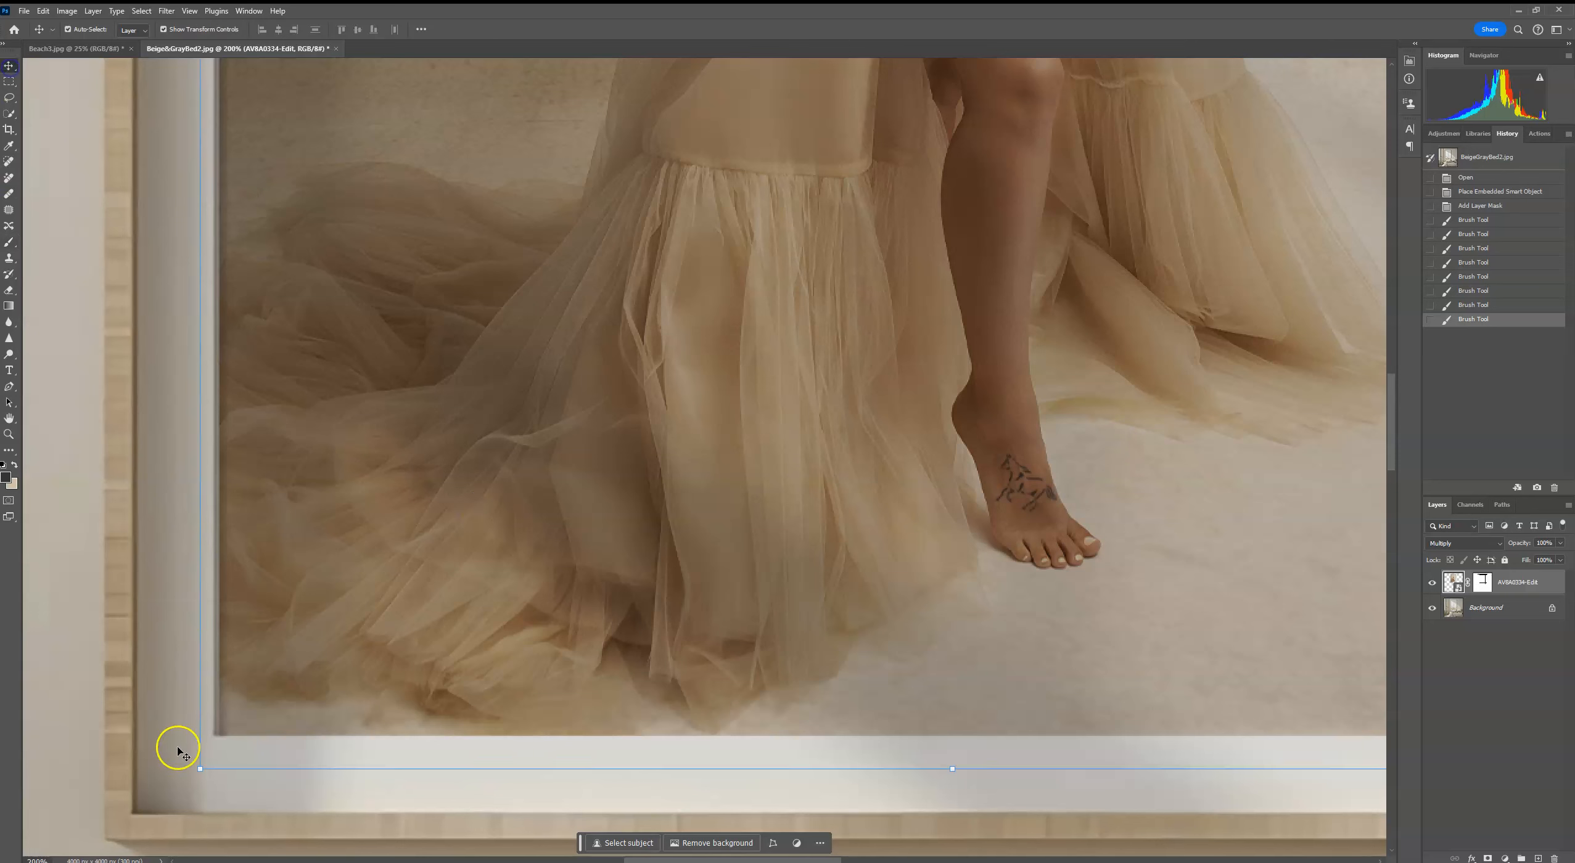
{"action": "left_click", "coordinate": [200, 768]}
{"action": "left_click", "coordinate": [548, 29]}
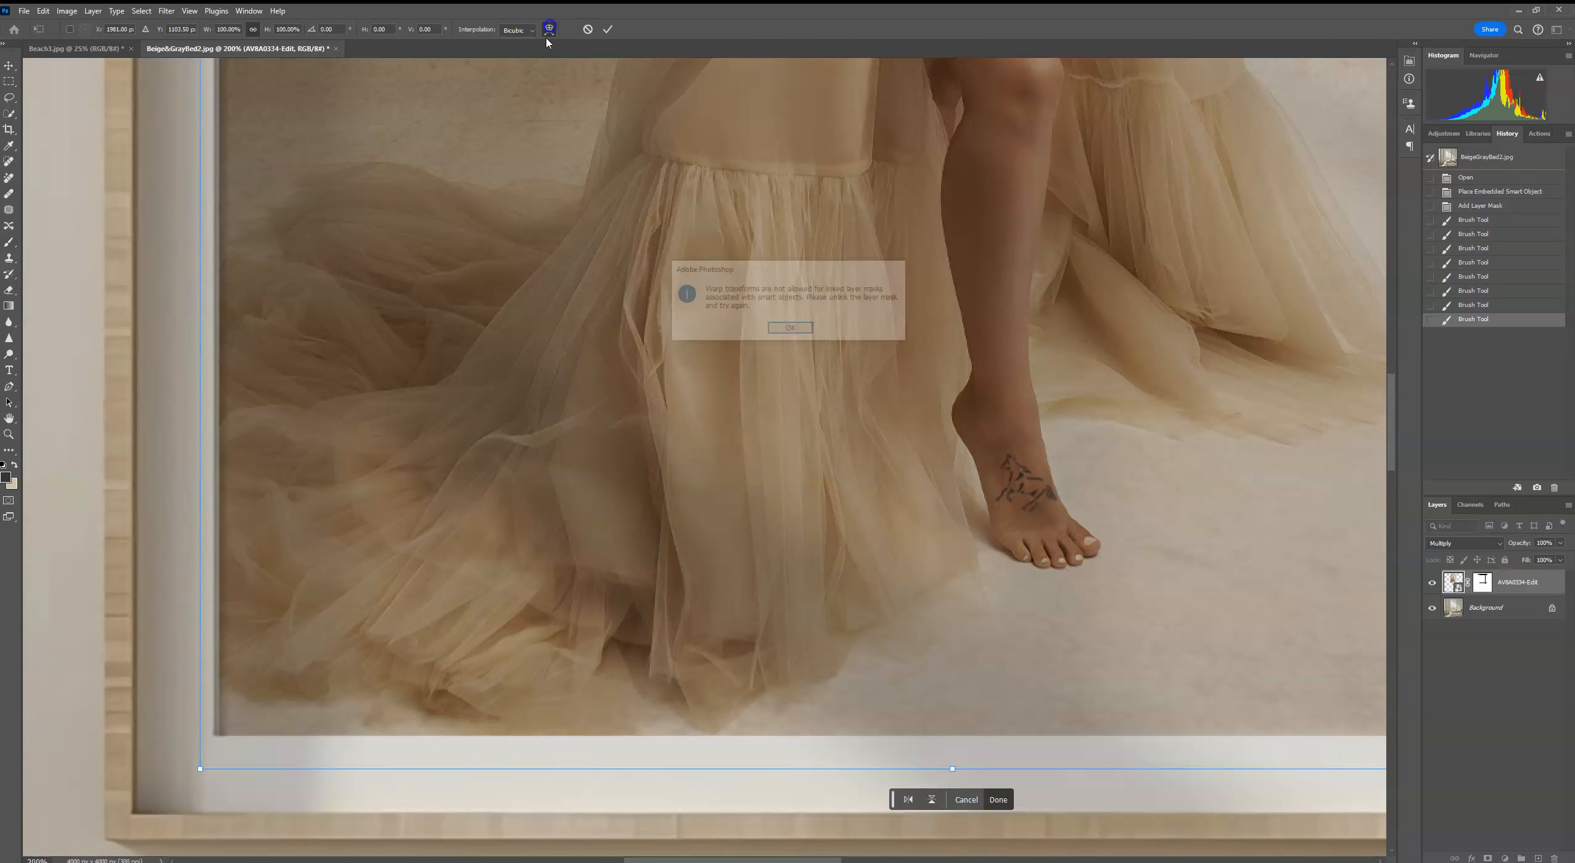
{"action": "left_click", "coordinate": [790, 330]}
Rasterize the portrait layer while keeping its layer mask
{"action": "left_click", "coordinate": [1454, 577]}
{"action": "right_click", "coordinate": [1454, 576]}
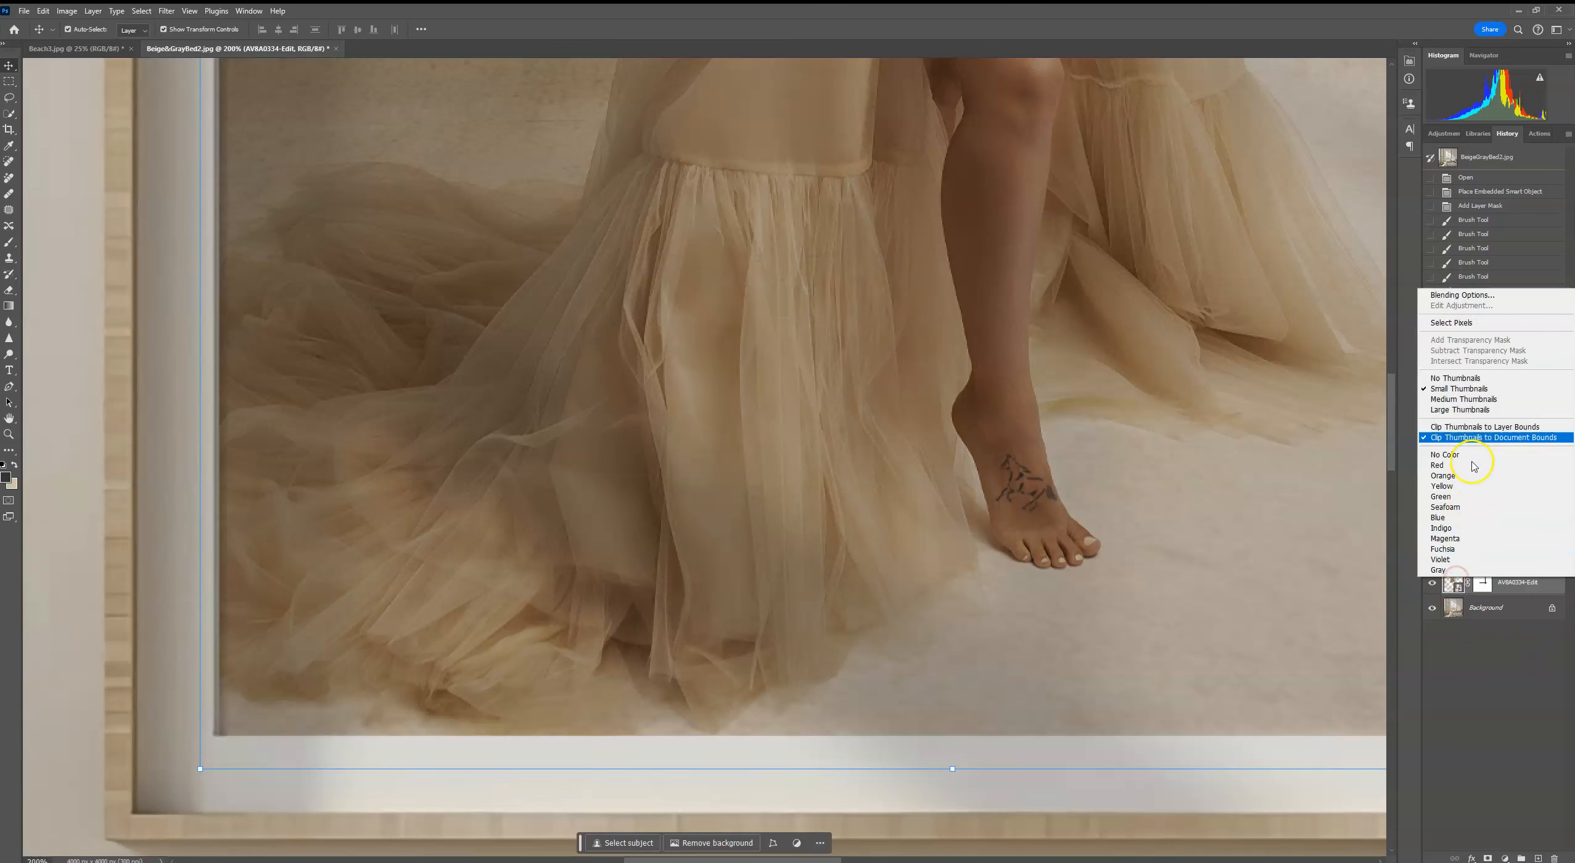
{"action": "right_click", "coordinate": [1519, 587]}
{"action": "left_click", "coordinate": [1480, 501]}
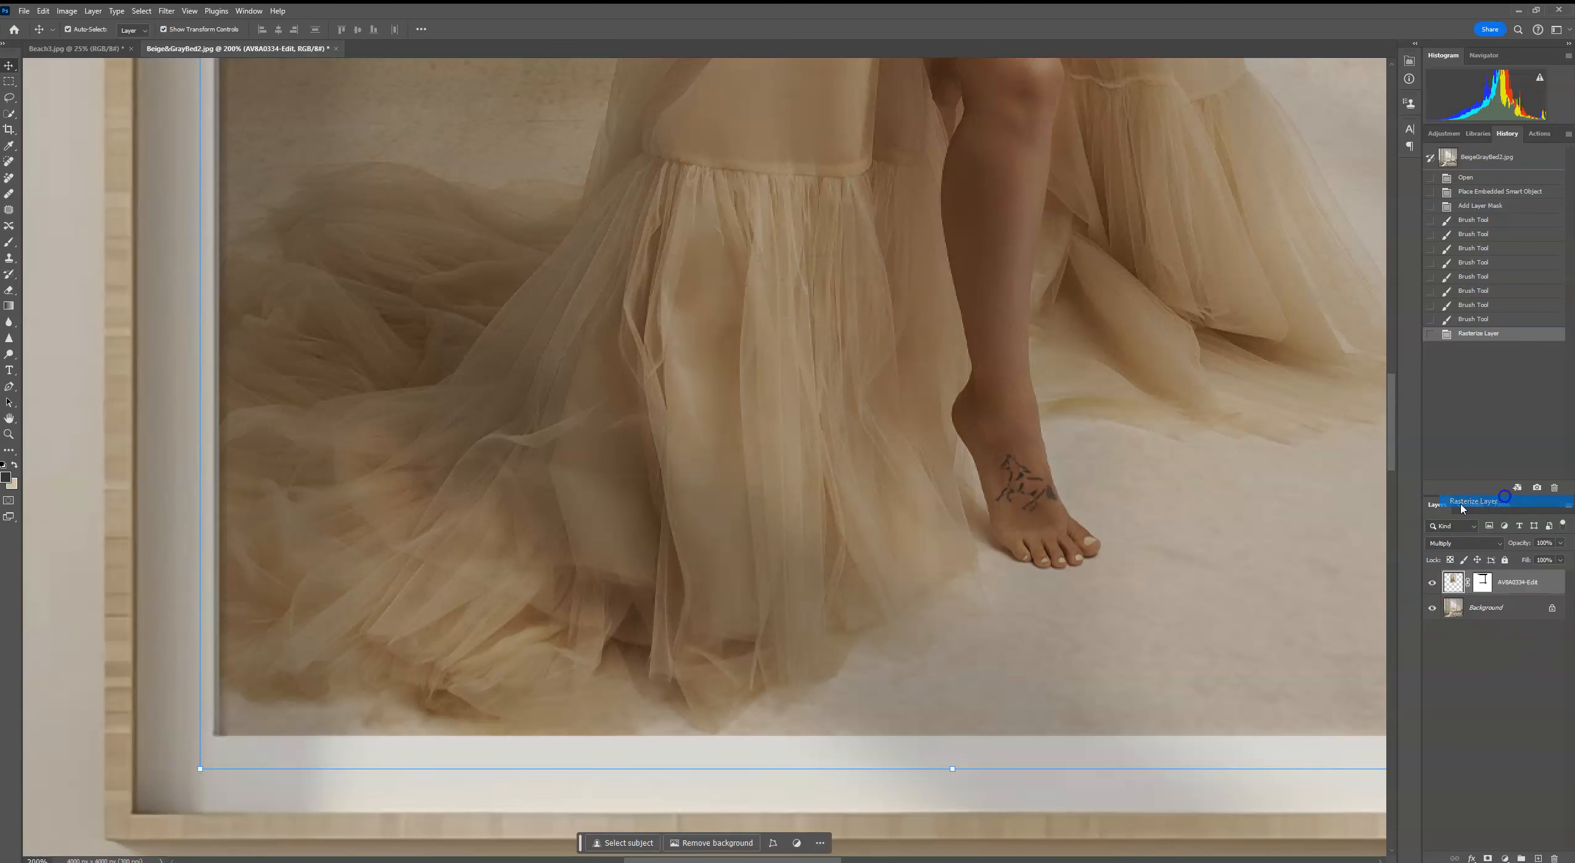
Warp the rasterized photo slightly along its left side, at the lower and upper parts of the mat opening
{"action": "left_click", "coordinate": [198, 779]}
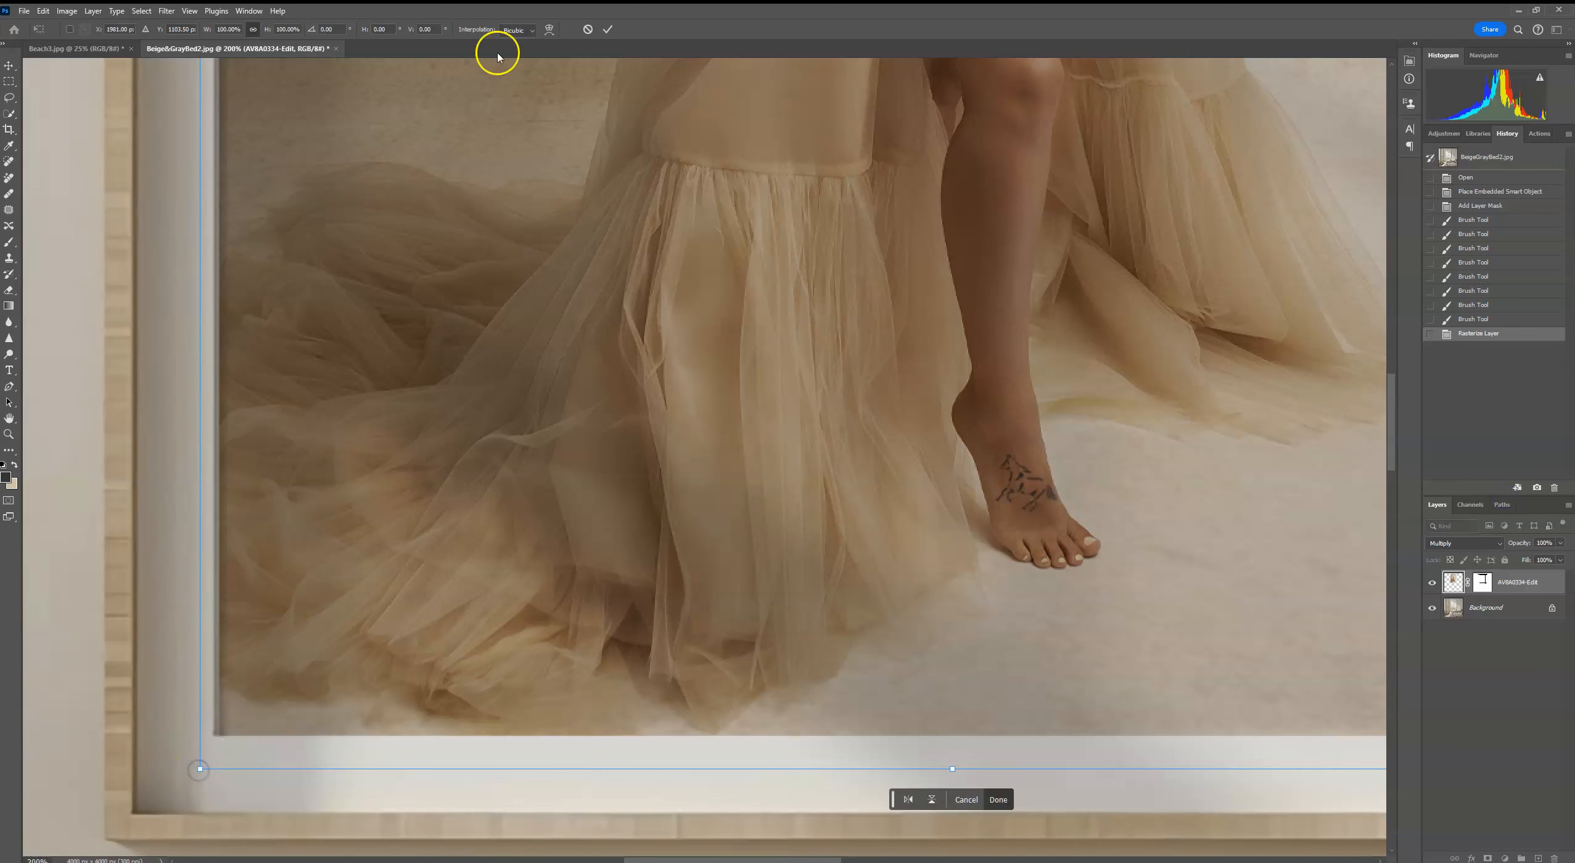
{"action": "left_click", "coordinate": [550, 30]}
{"action": "left_click_drag", "start_coordinate": [213, 721], "coordinate": [210, 723]}
{"action": "left_click_drag", "start_coordinate": [320, 394], "coordinate": [338, 684]}
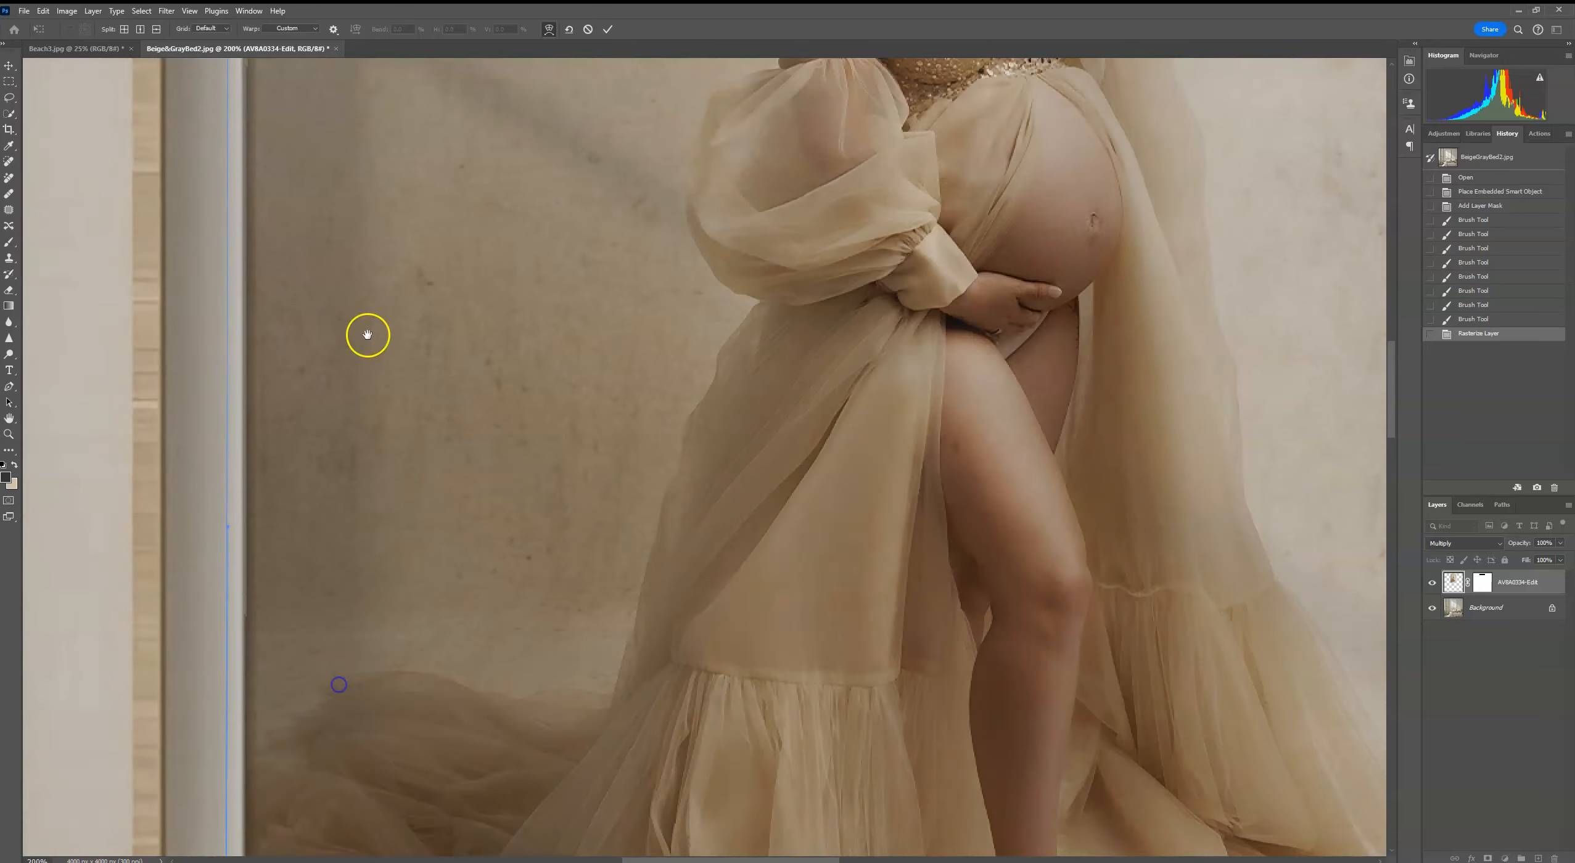
{"action": "left_click_drag", "start_coordinate": [368, 335], "coordinate": [369, 440]}
{"action": "left_click_drag", "start_coordinate": [400, 289], "coordinate": [436, 529]}
{"action": "left_click_drag", "start_coordinate": [321, 276], "coordinate": [317, 279]}
Fine-tune the warp along the photo's right side and apply the transformation
{"action": "left_click_drag", "start_coordinate": [911, 487], "coordinate": [406, 404]}
{"action": "left_click_drag", "start_coordinate": [1018, 378], "coordinate": [917, 400]}
{"action": "left_click_drag", "start_coordinate": [948, 628], "coordinate": [1011, 154]}
{"action": "left_click_drag", "start_coordinate": [1181, 421], "coordinate": [1180, 418]}
{"action": "key", "text": "ctrl+0"}
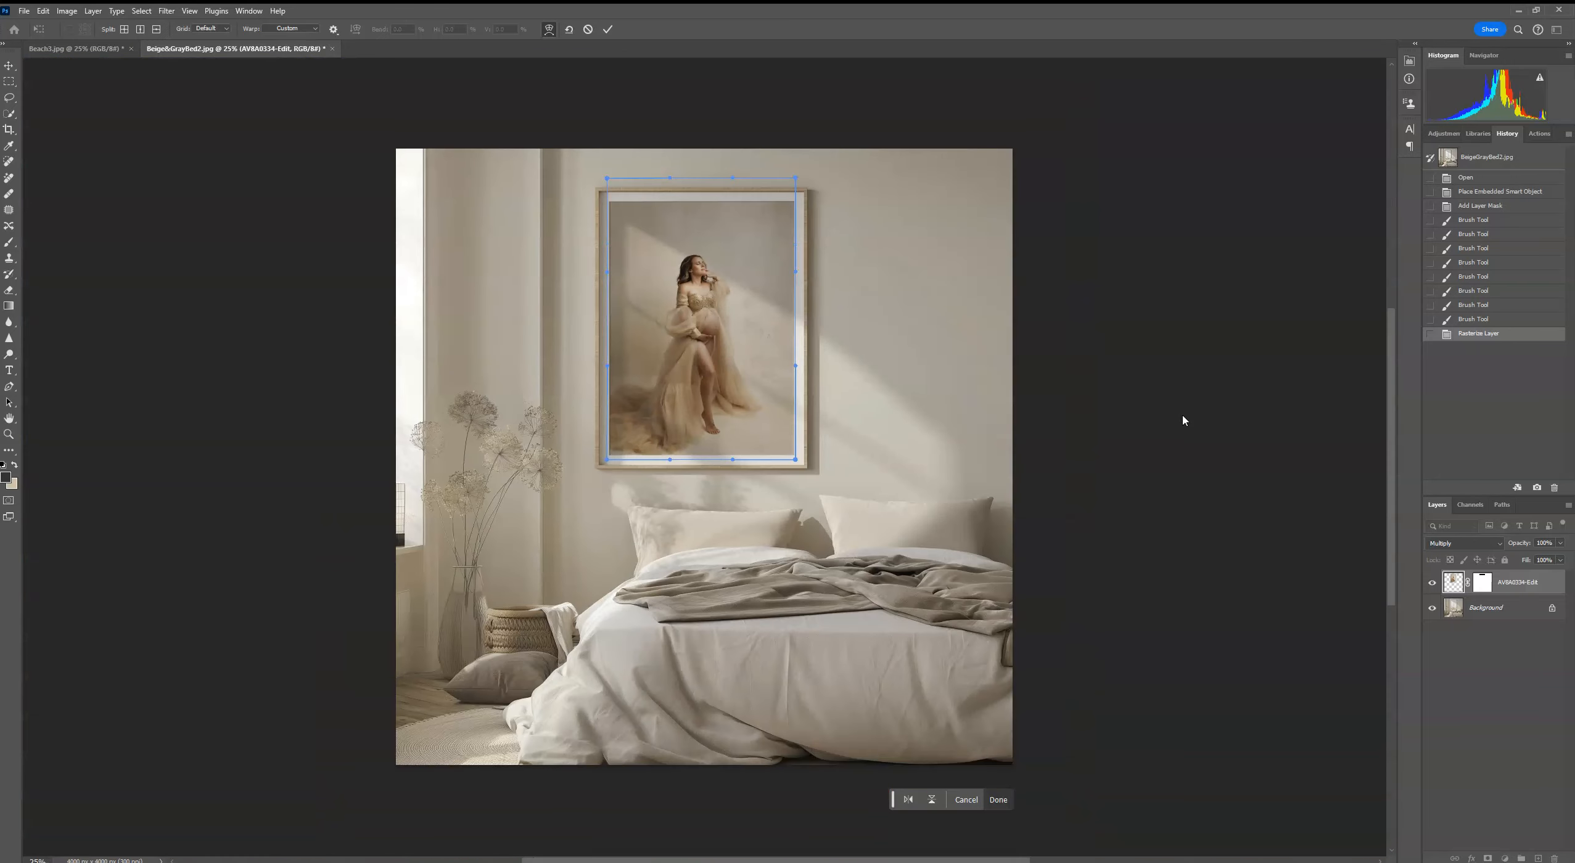
{"action": "key", "text": "Return"}
Add a Curves adjustment clipped to the portrait layer and raise its midtones slightly
{"action": "left_click", "coordinate": [9, 97]}
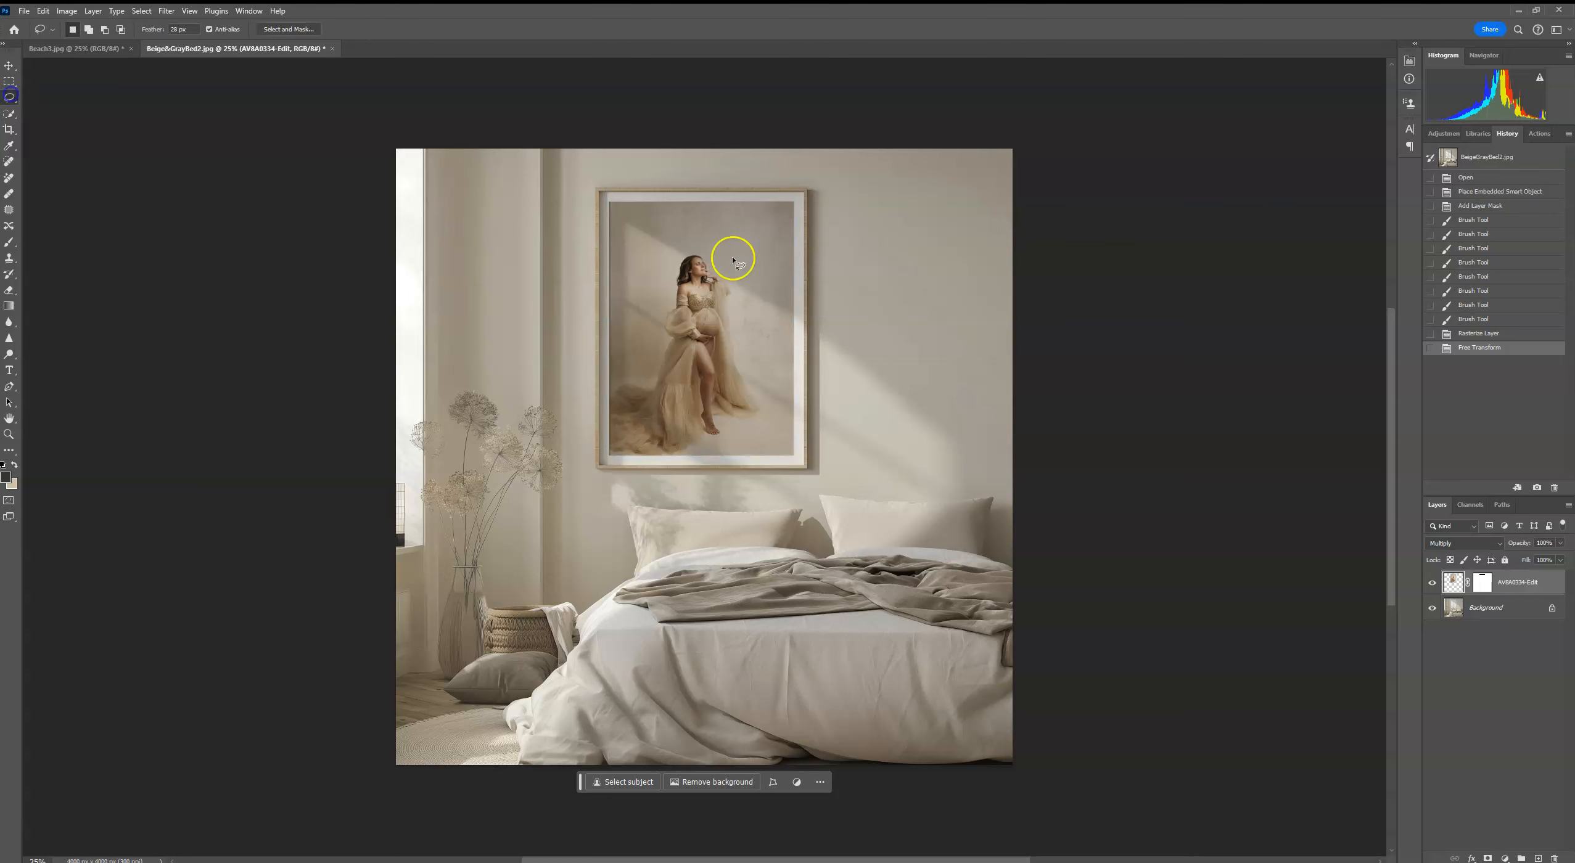
{"action": "left_click", "coordinate": [14, 82]}
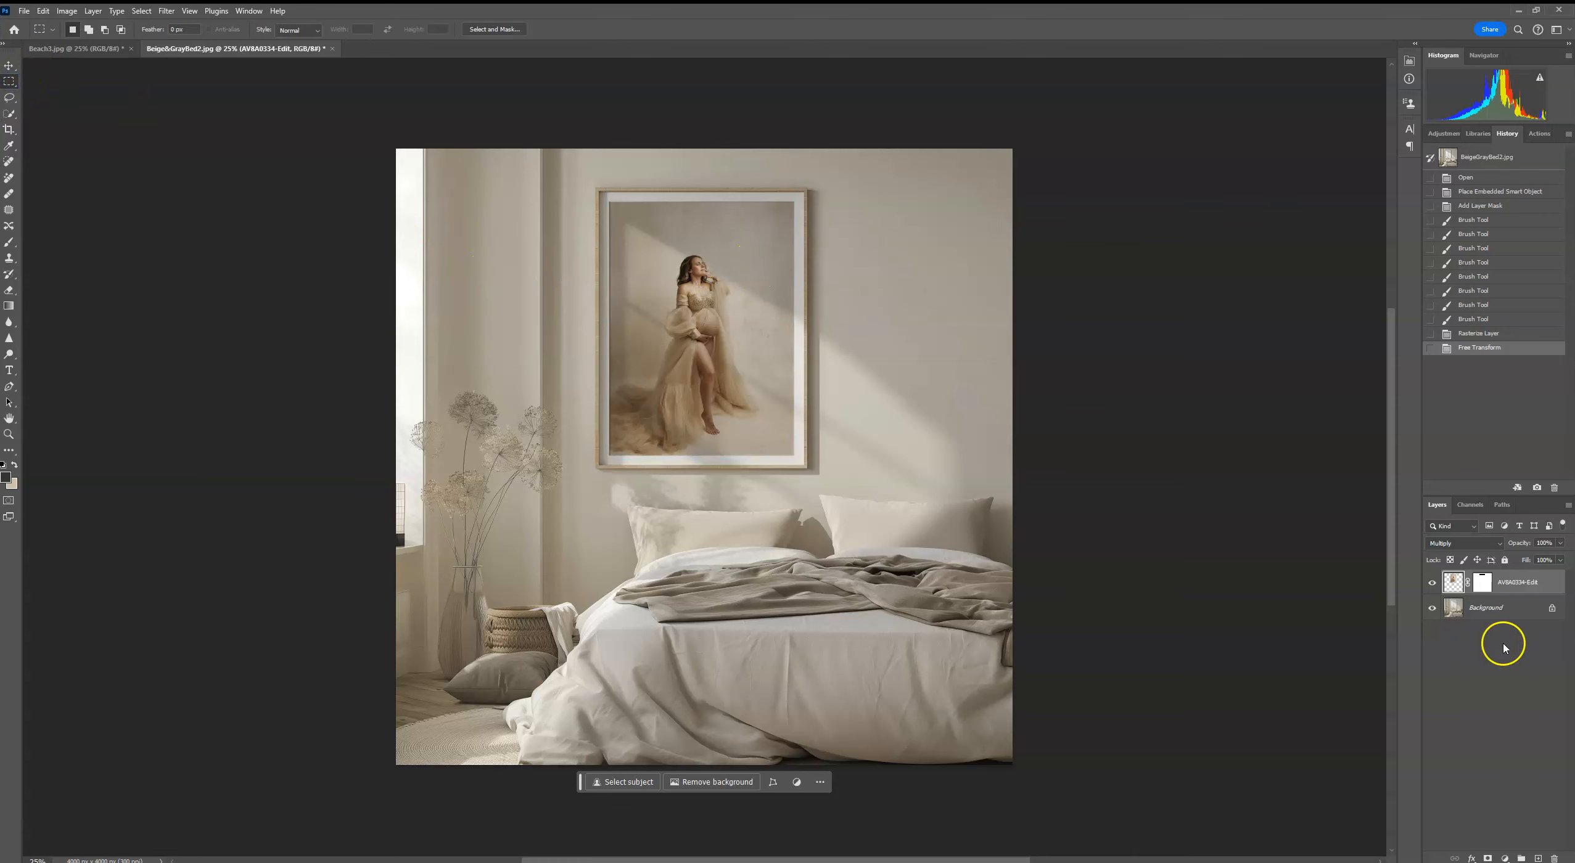
{"action": "left_click", "coordinate": [1453, 137]}
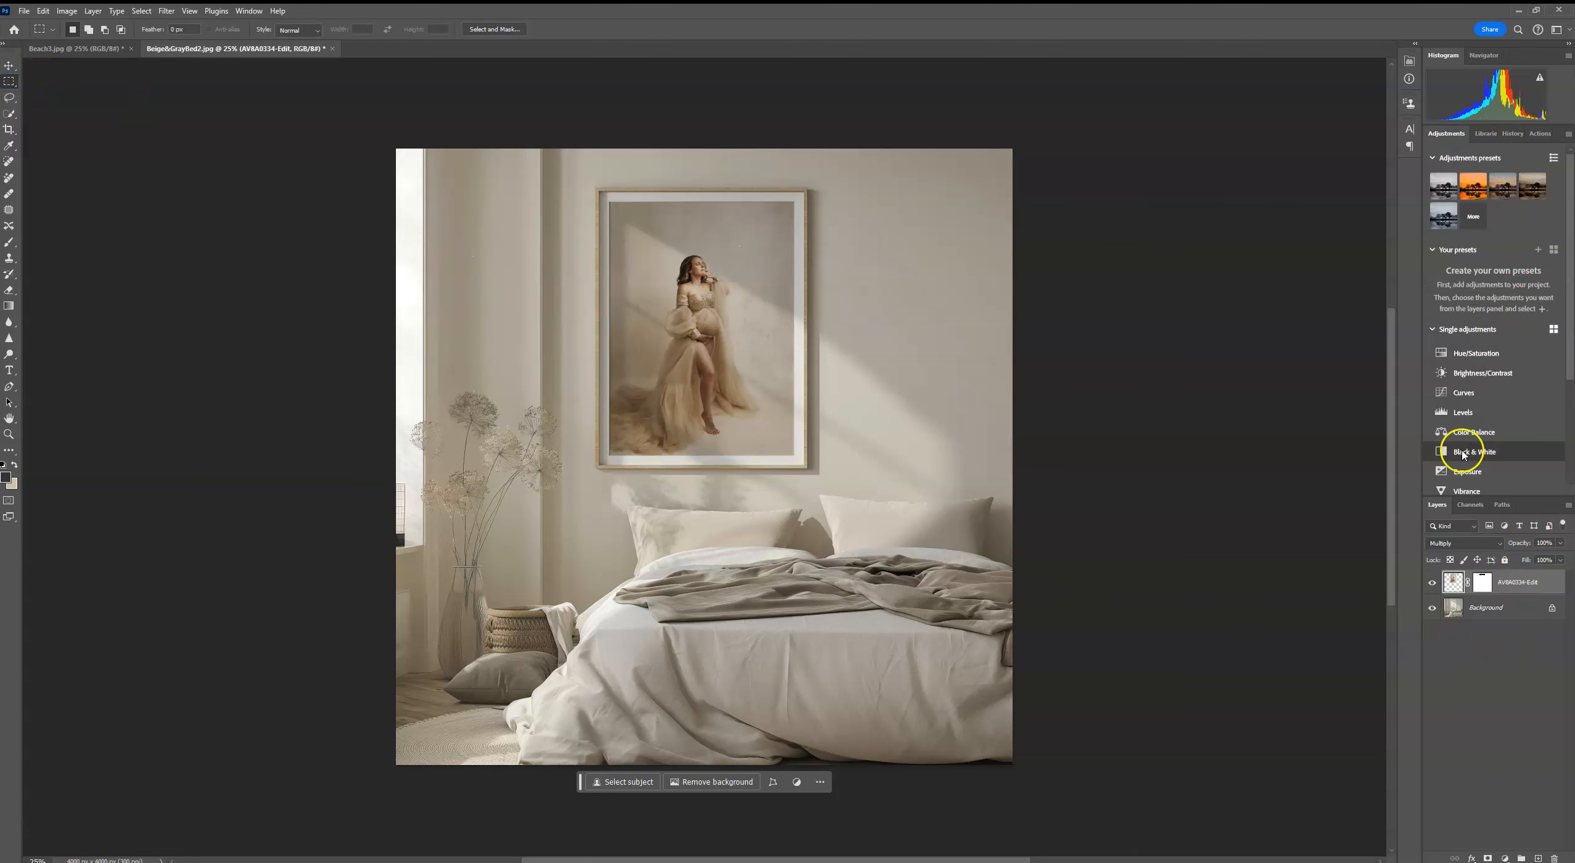
{"action": "left_click", "coordinate": [1463, 393]}
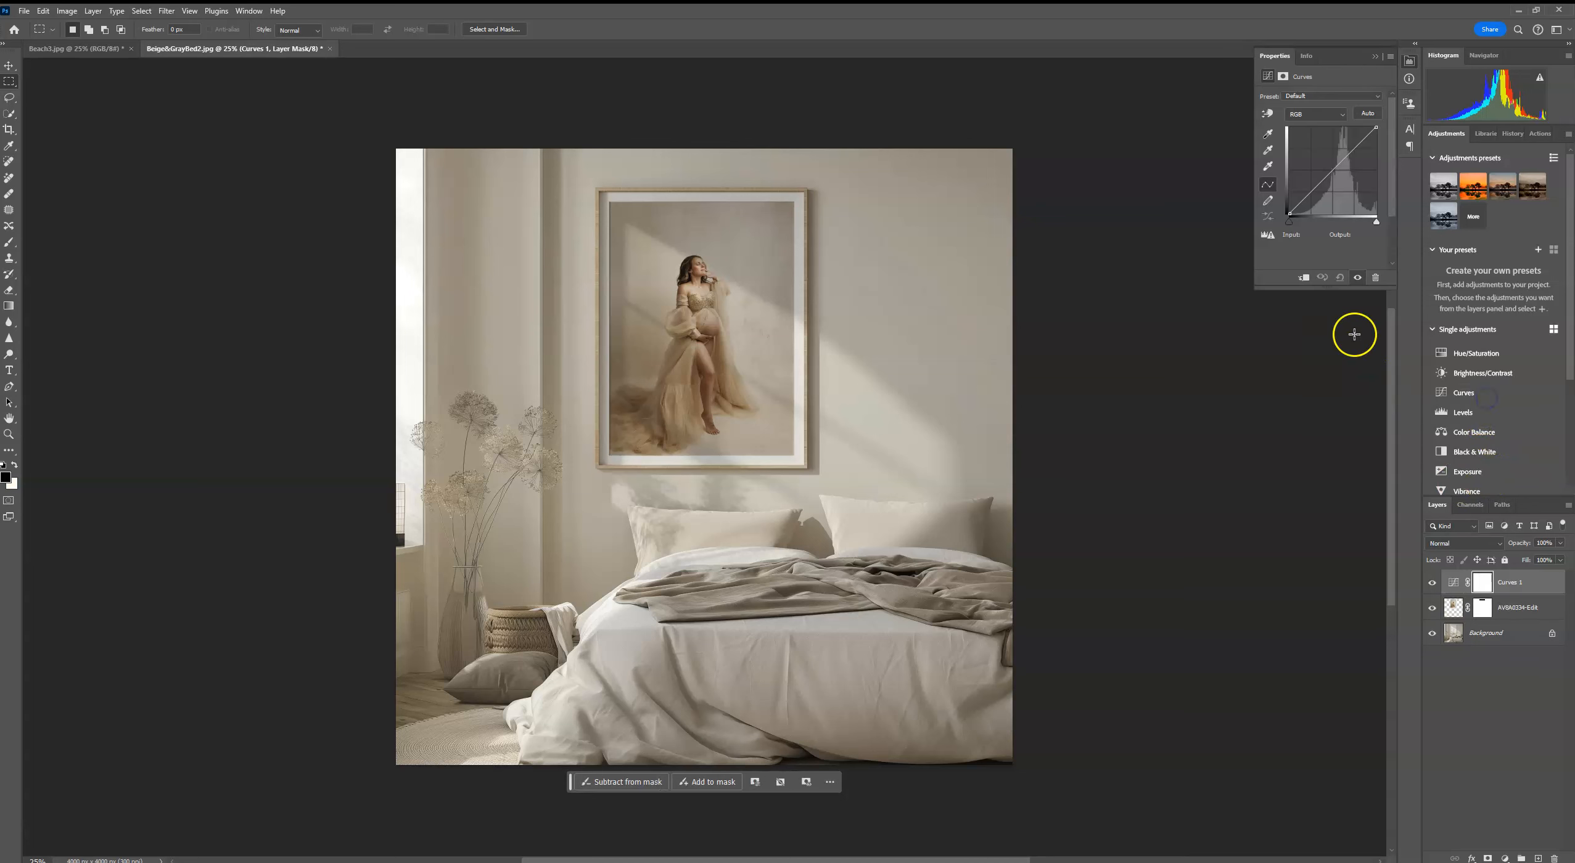
{"action": "left_click", "coordinate": [1305, 277]}
{"action": "left_click_drag", "start_coordinate": [1338, 171], "coordinate": [1331, 168]}
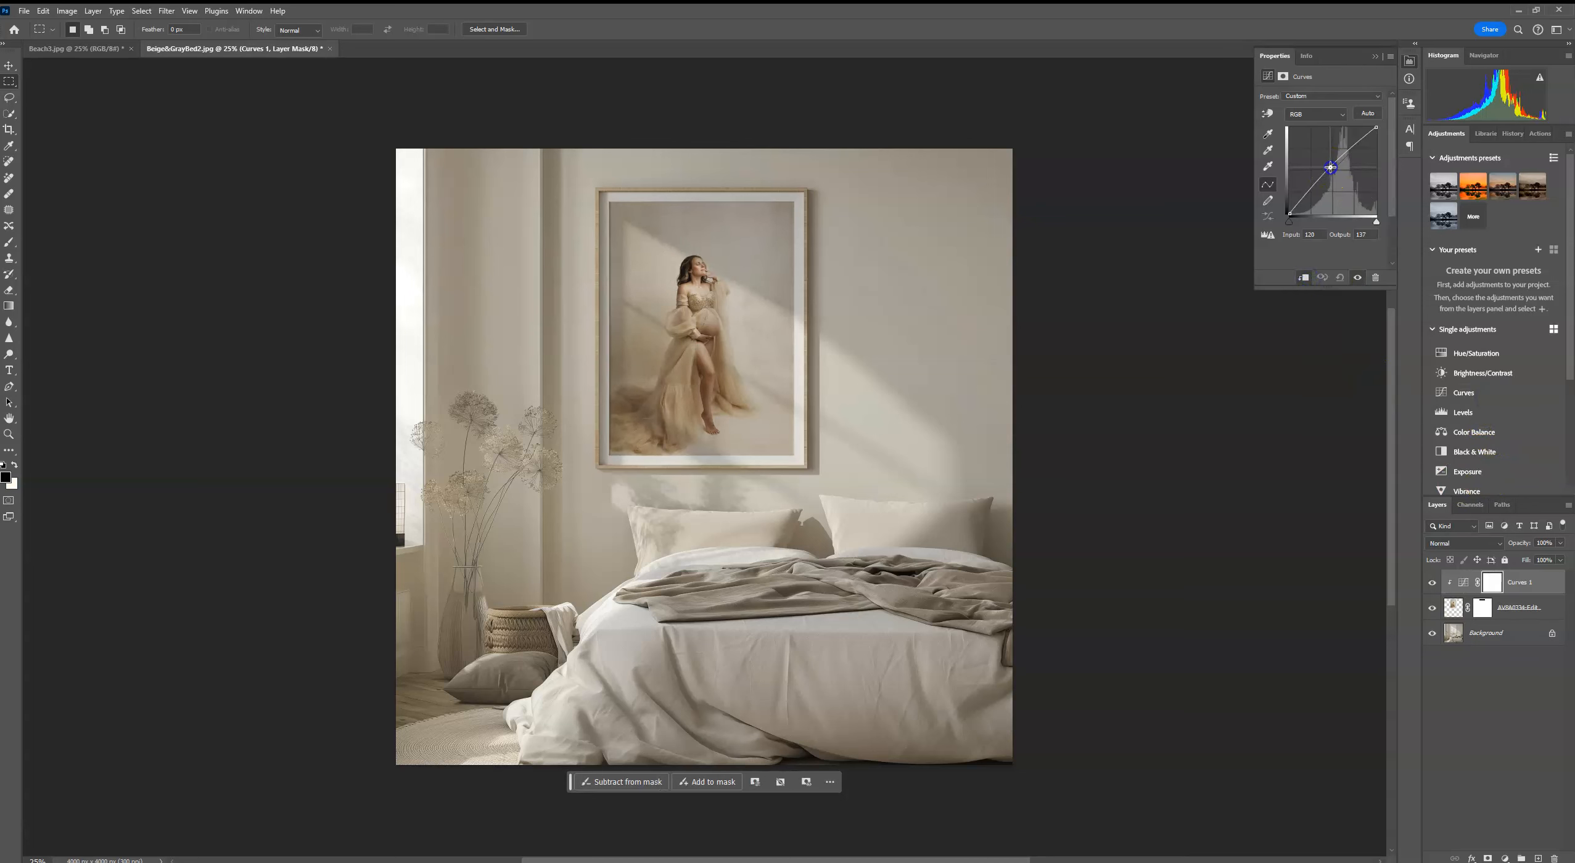
{"action": "left_click", "coordinate": [1374, 56]}
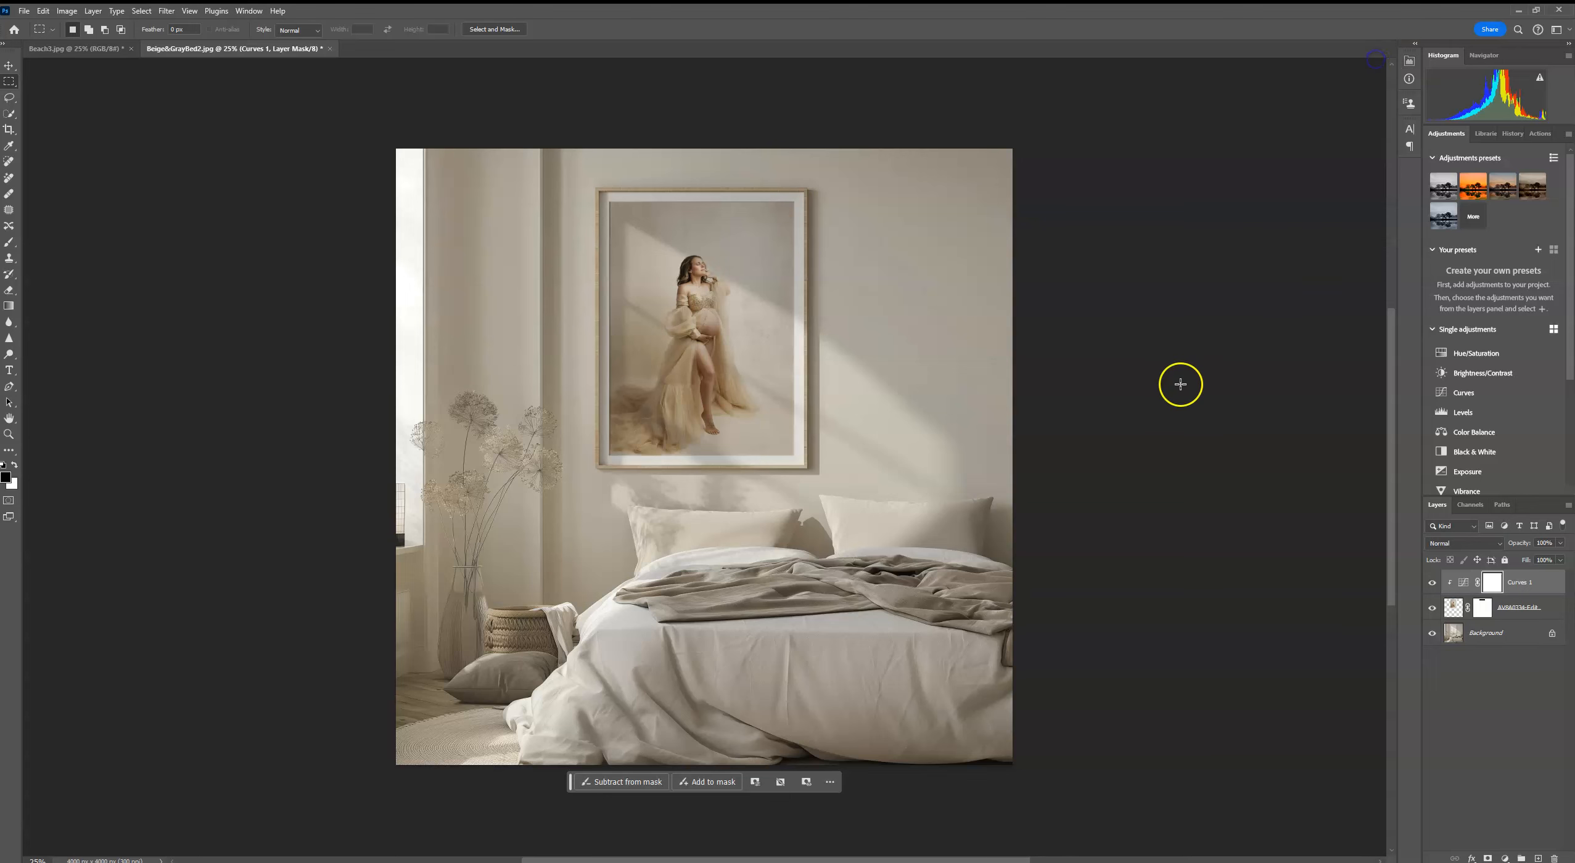
{"action": "left_click", "coordinate": [1512, 133]}
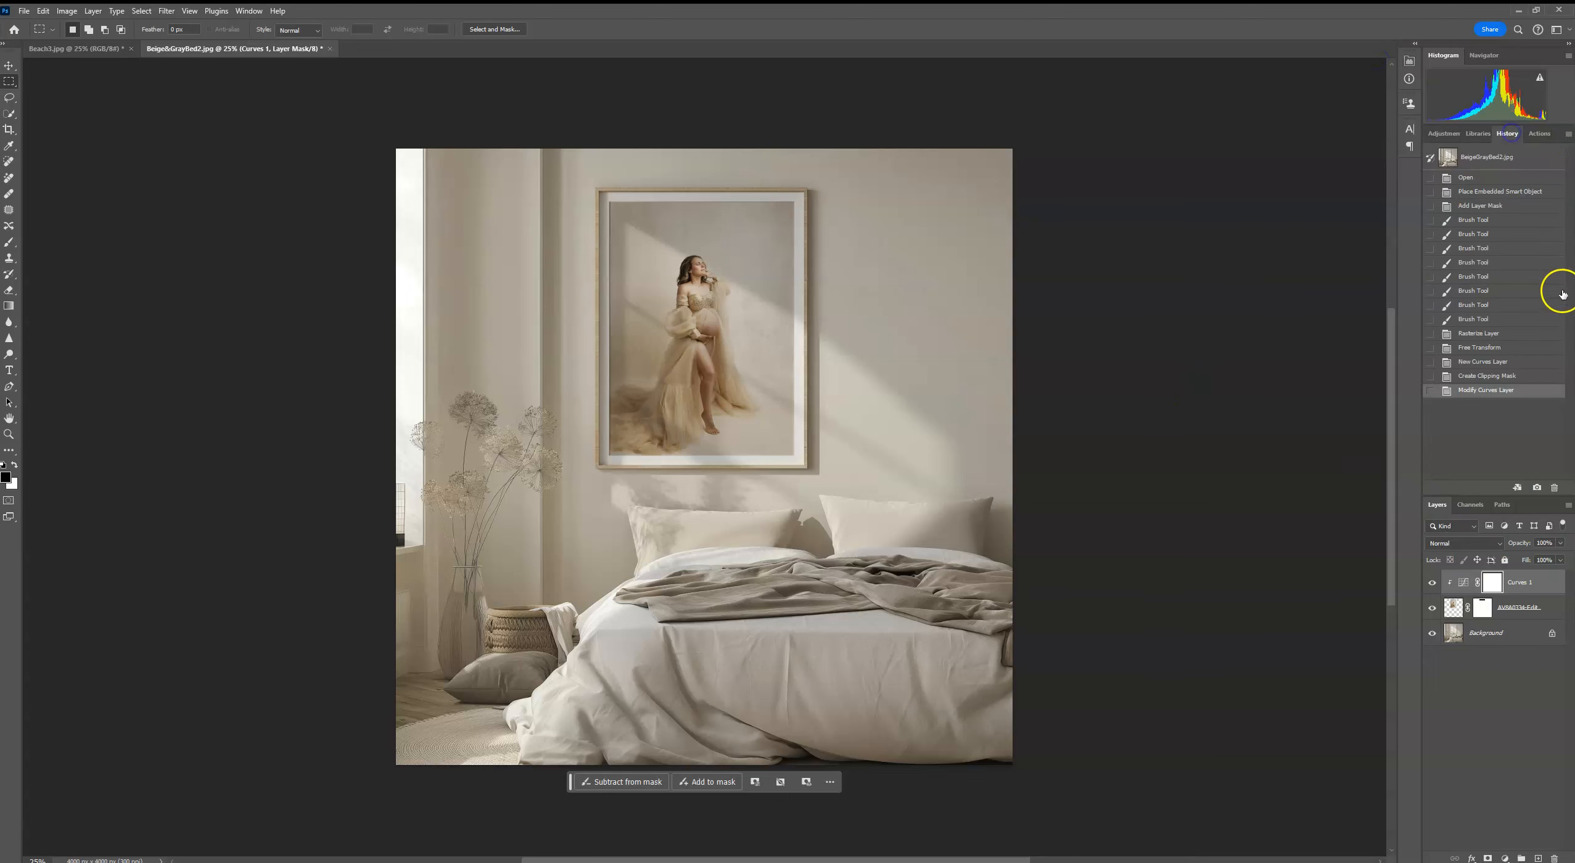